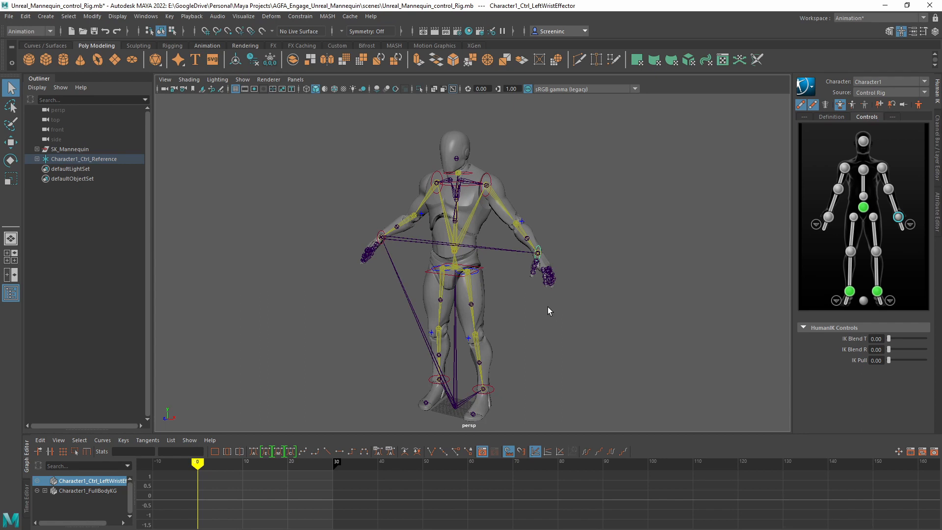
- Try lowering the mannequin's hips effector with the Move tool, and switch the HumanIK keying mode to Body Part
key(w)
alt+drag(564, 260, 497, 263)
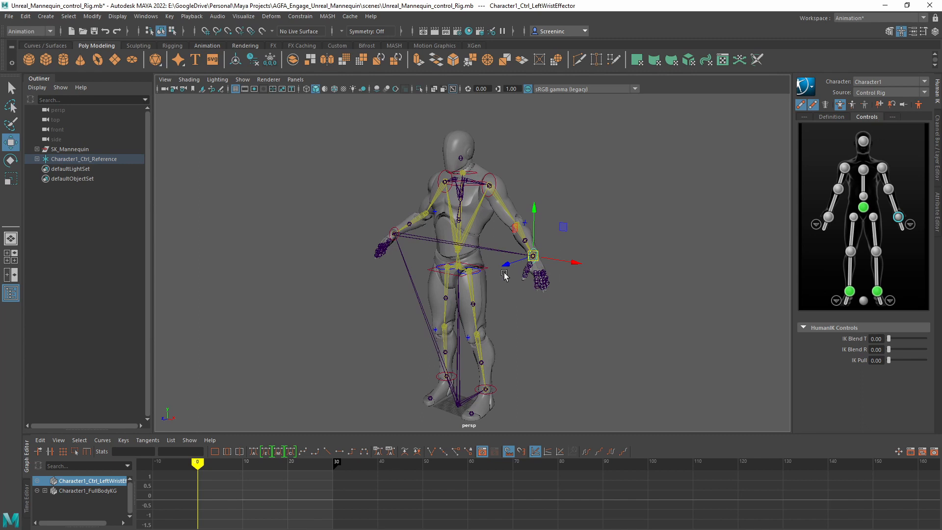
click(483, 269)
mouse_move(462, 219)
mouse_down()
mouse_move(458, 250)
mouse_move(454, 219)
mouse_move(456, 227)
mouse_up()
click(853, 105)
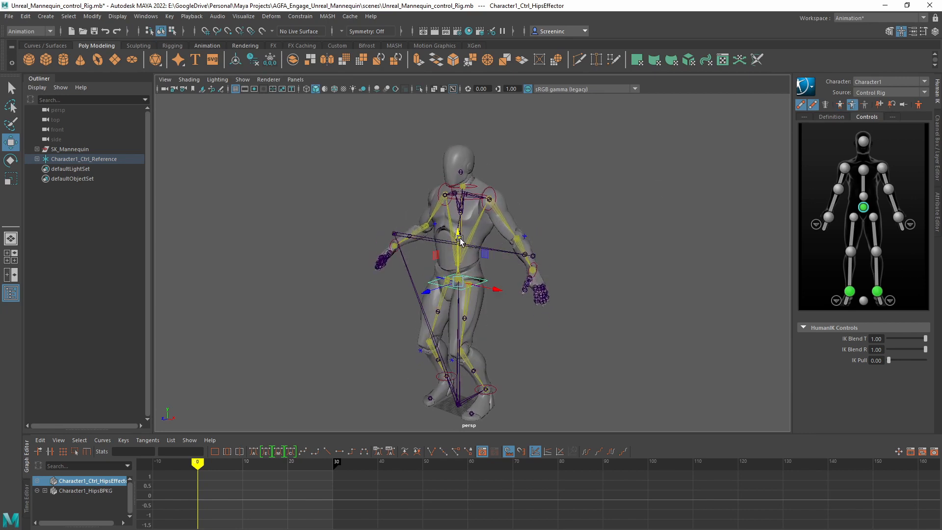
click(567, 242)
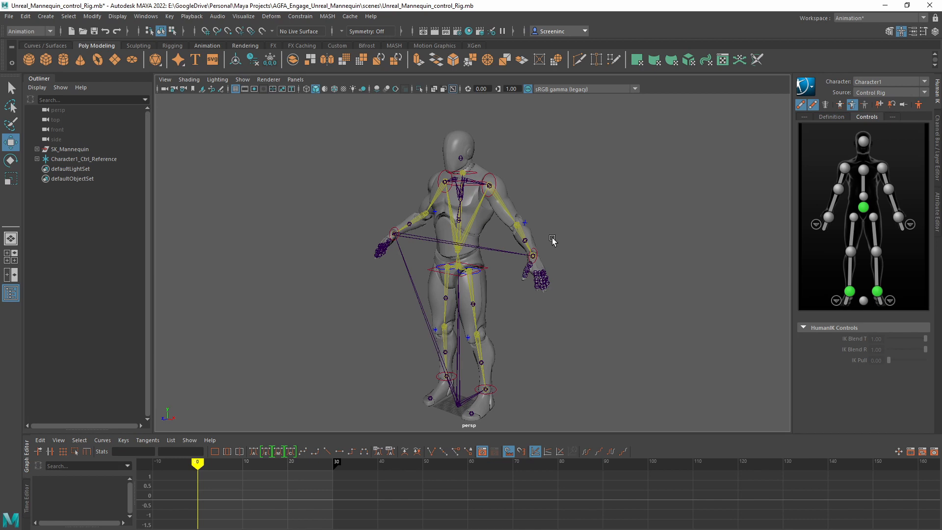
- Move the left wrist effector inward to bring the mannequin's left hand close to the hip
click(537, 253)
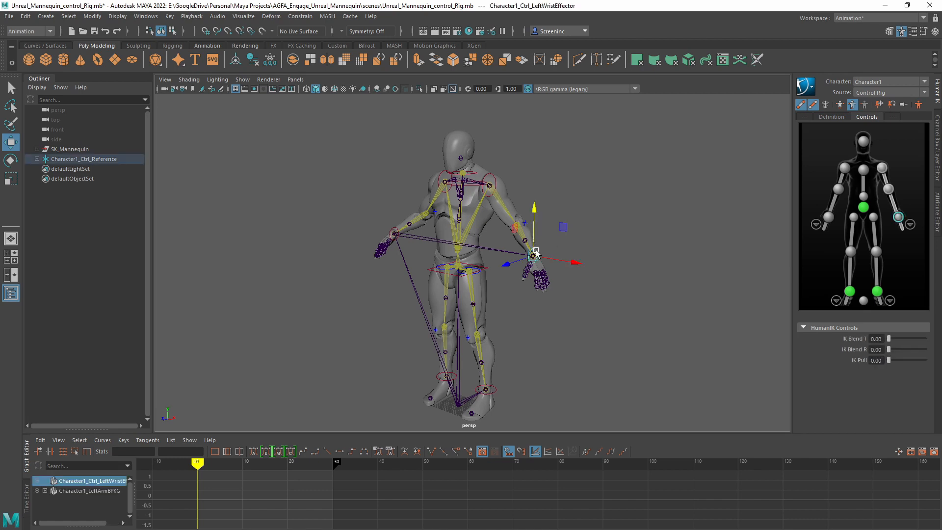
drag(564, 264, 530, 255)
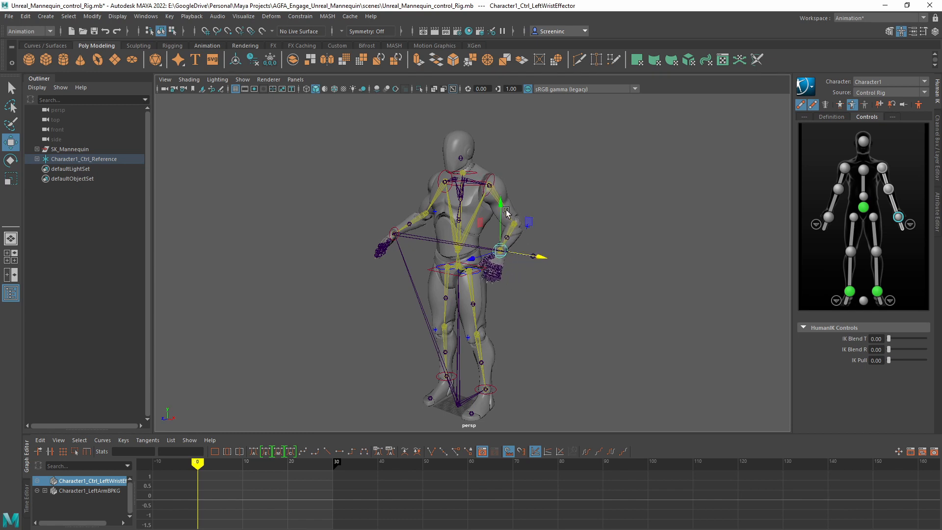
drag(501, 208, 499, 213)
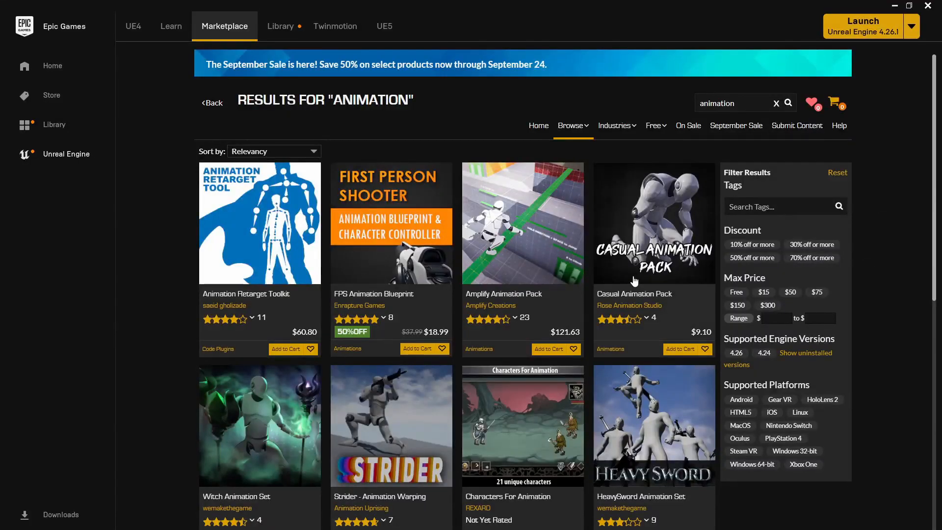
- In the Epic Games Launcher, browse the Marketplace animation packs and examine the prices of City Animation of People - Pack 2 and Adventure Game Animset
scroll(633, 280, down, 4)
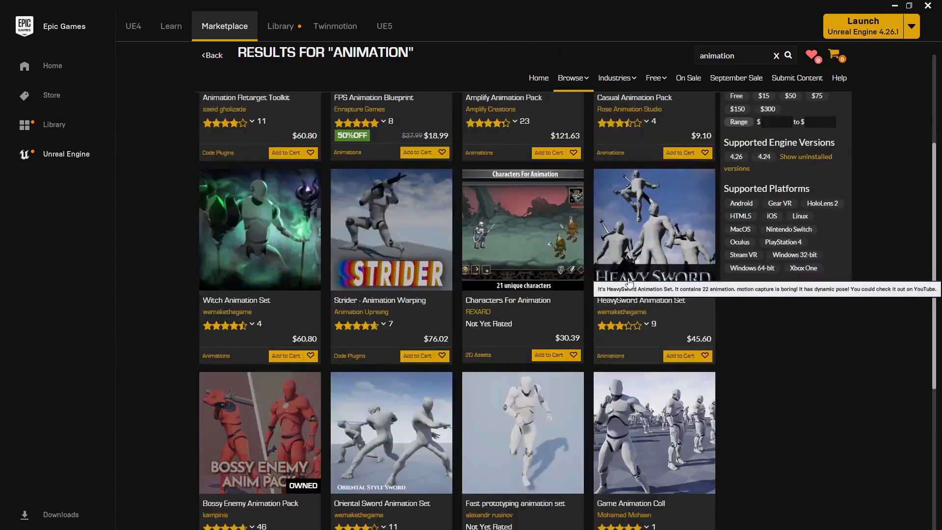
scroll(629, 282, down, 3)
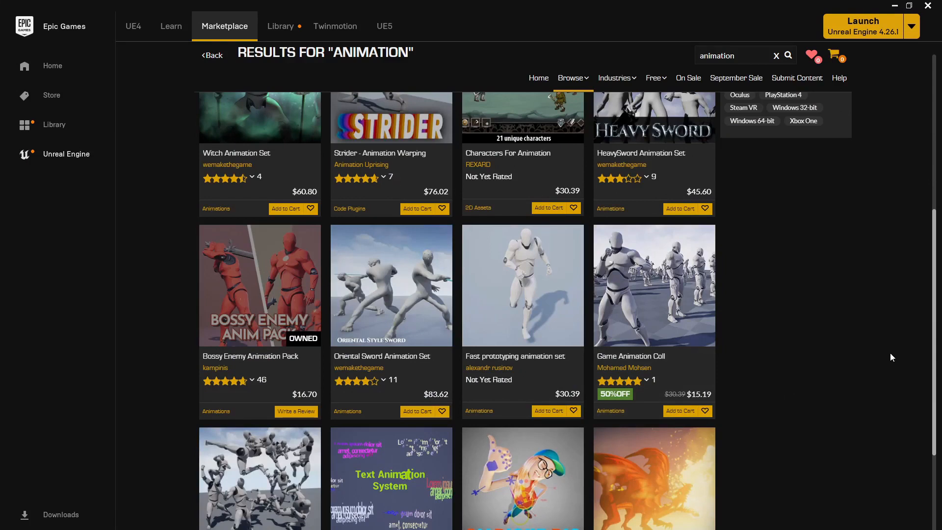
scroll(874, 351, down, 1)
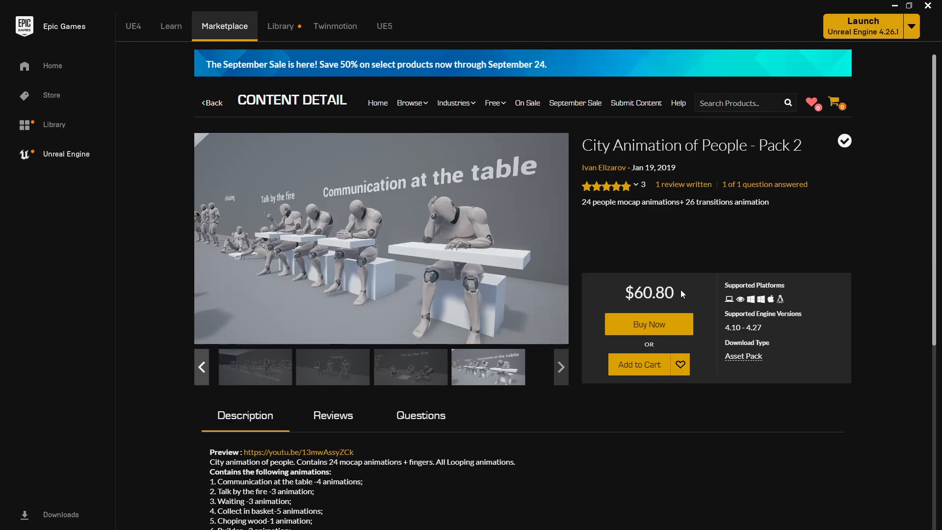
drag(681, 290, 584, 294)
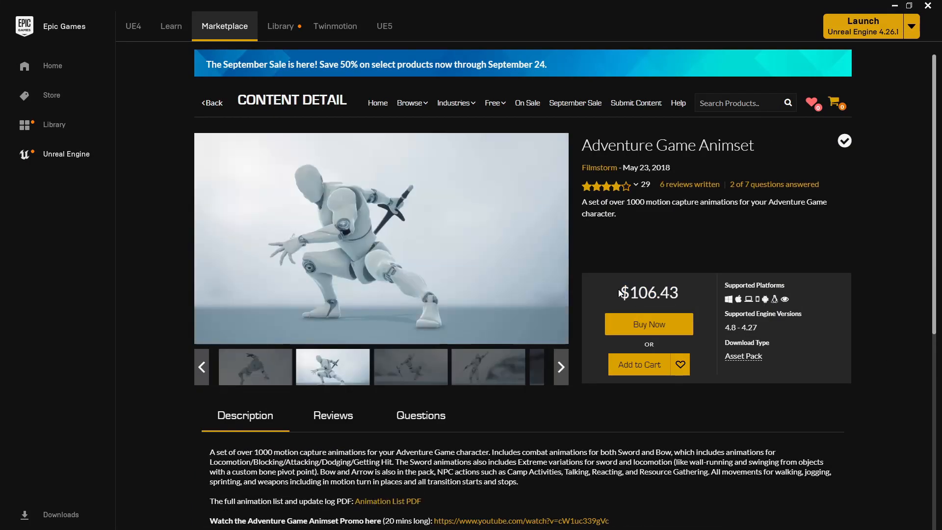
drag(619, 292, 691, 292)
click(690, 248)
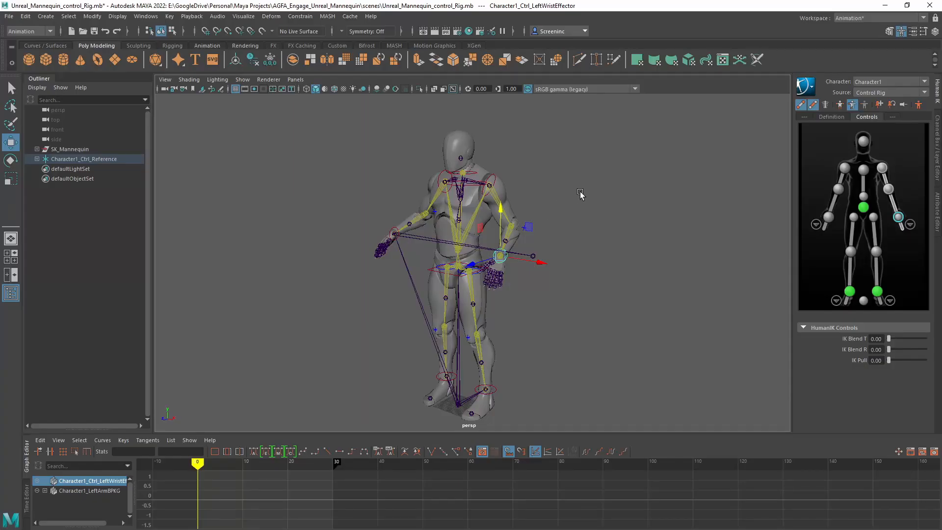
- In Maya, select the left ankle effector and return the selection to the left wrist effector
mouse_move(596, 267)
alt+mouse_down()
mouse_move(633, 267)
mouse_move(594, 263)
alt+mouse_up()
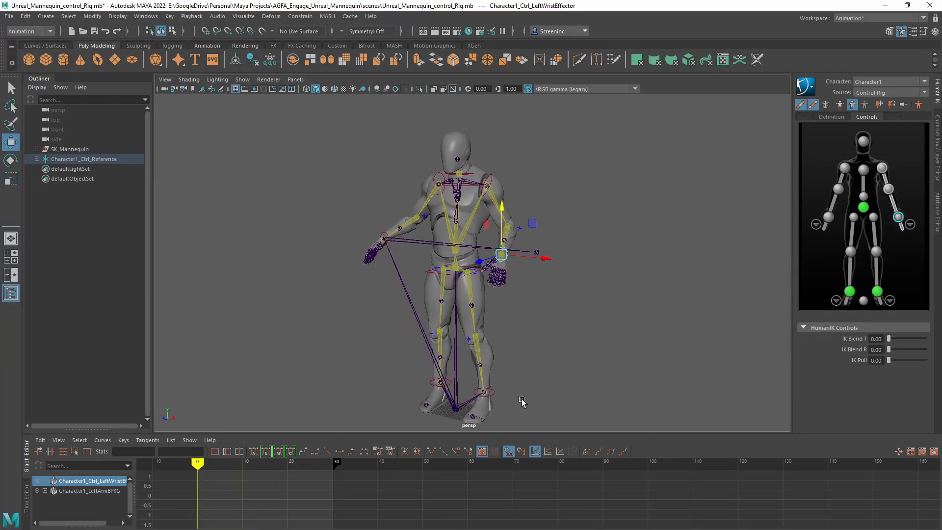
click(493, 392)
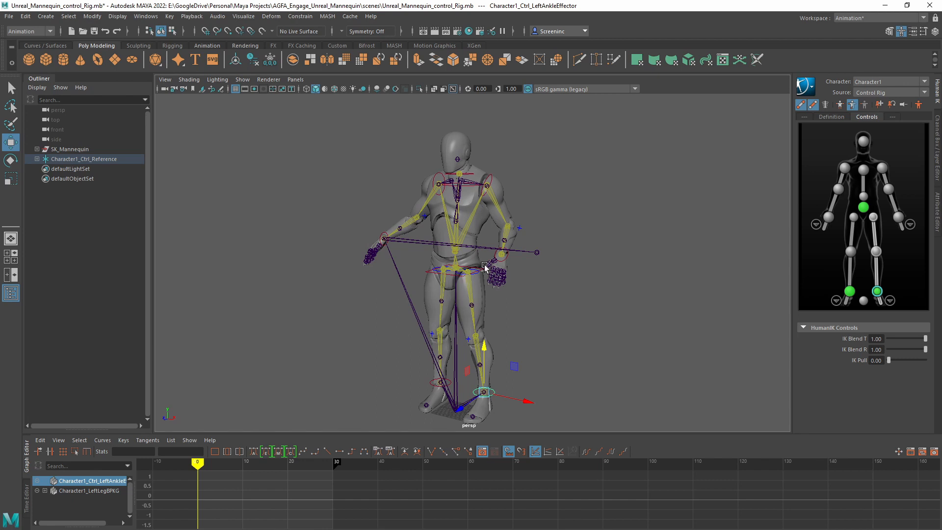
click(499, 260)
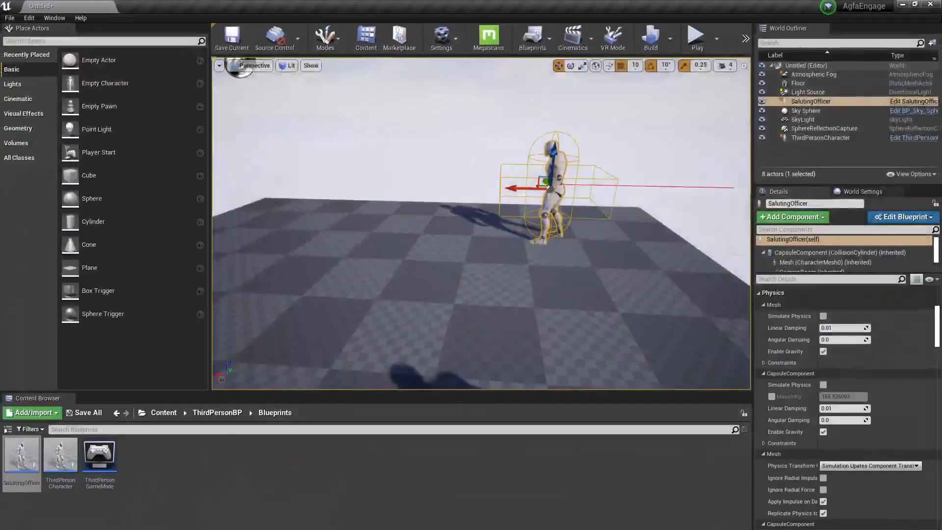
- In Unreal Editor, play the level, walk the character to the saluting officer, give the "At ease" order, and stop playing
click(696, 39)
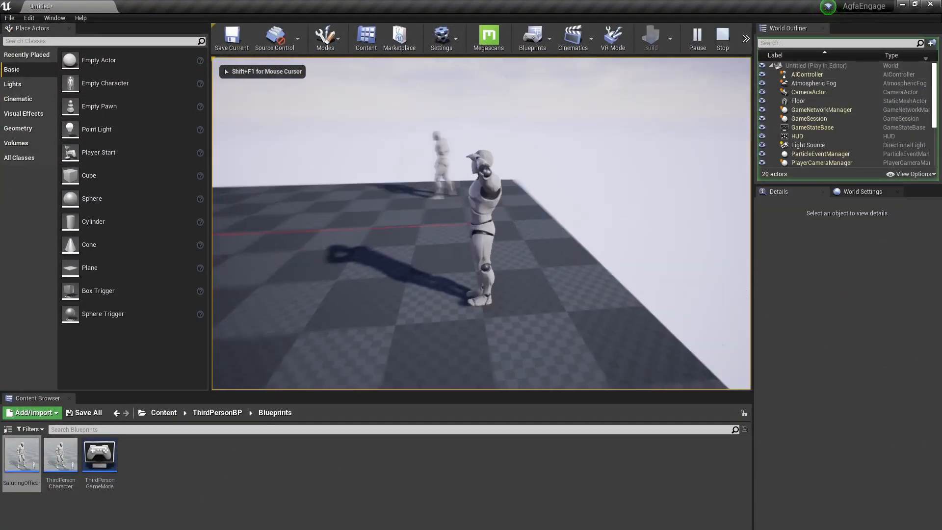
key(w)
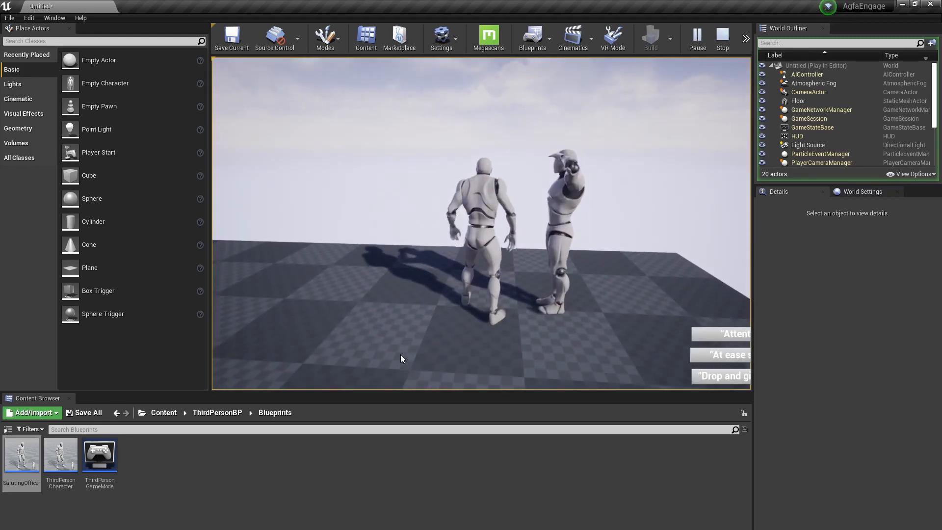
click(707, 357)
key(s)
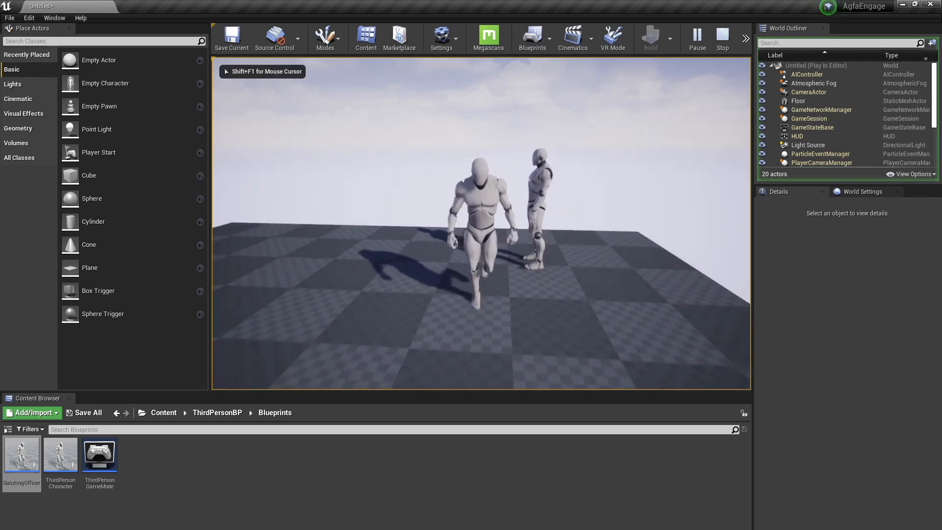
key(Escape)
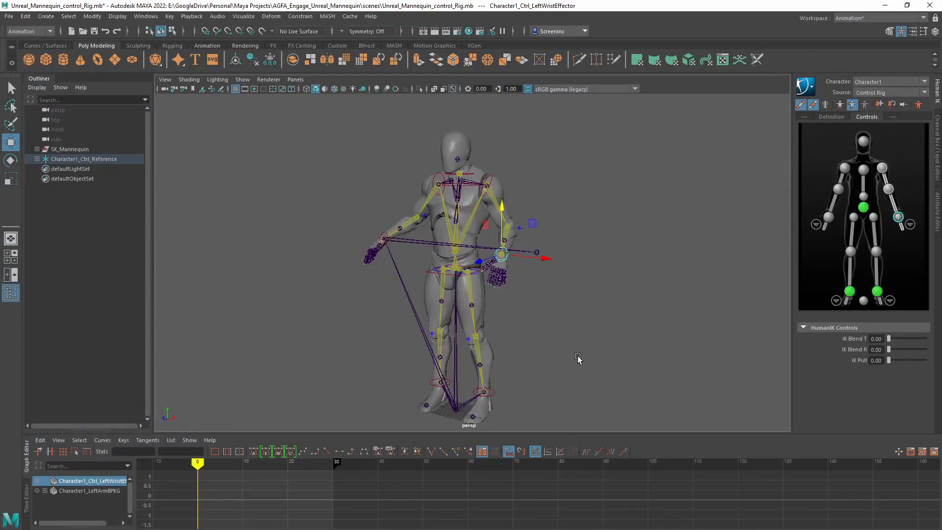
alt+drag(542, 311, 579, 315)
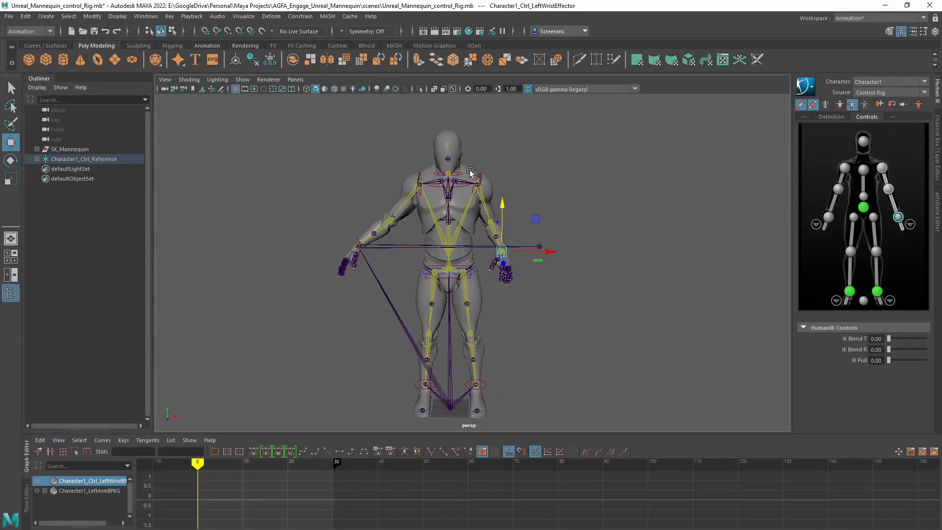
click(457, 278)
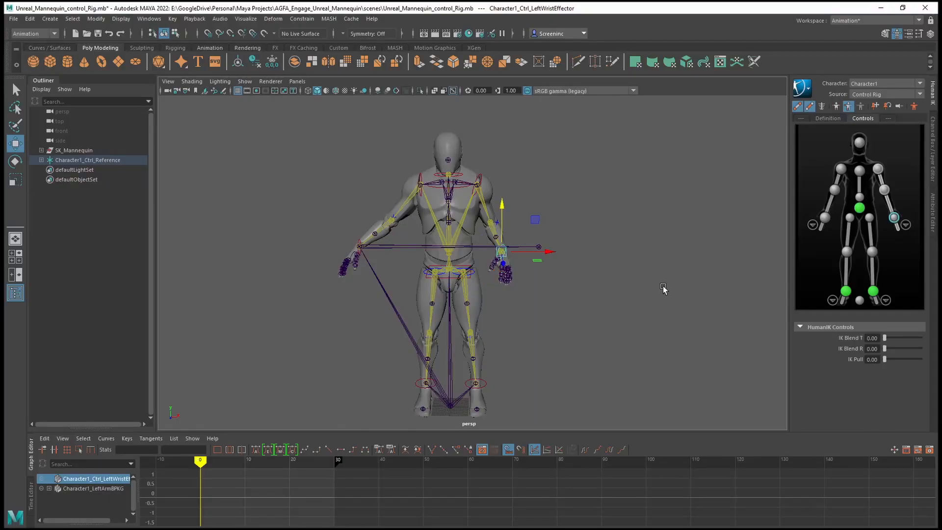
click(665, 288)
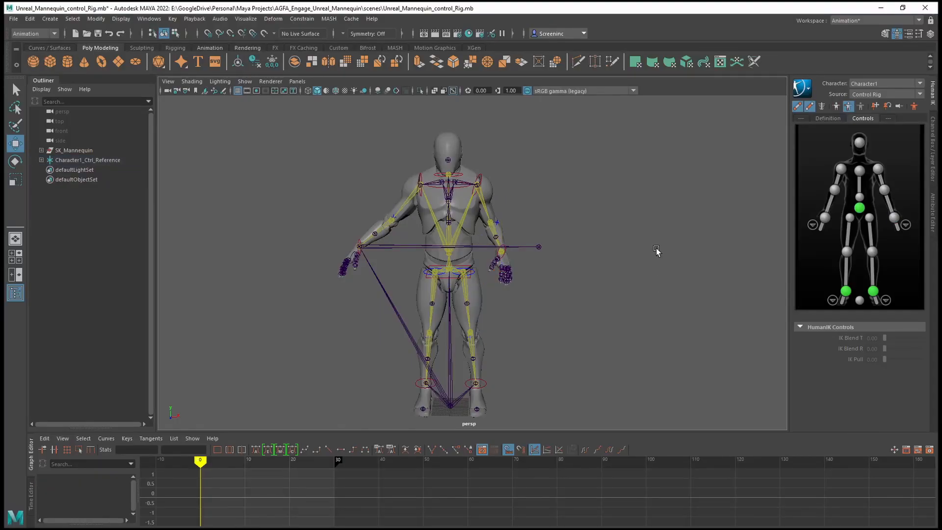
alt+drag(658, 252, 601, 249)
scroll(585, 221, up, 5)
scroll(601, 247, down, 4)
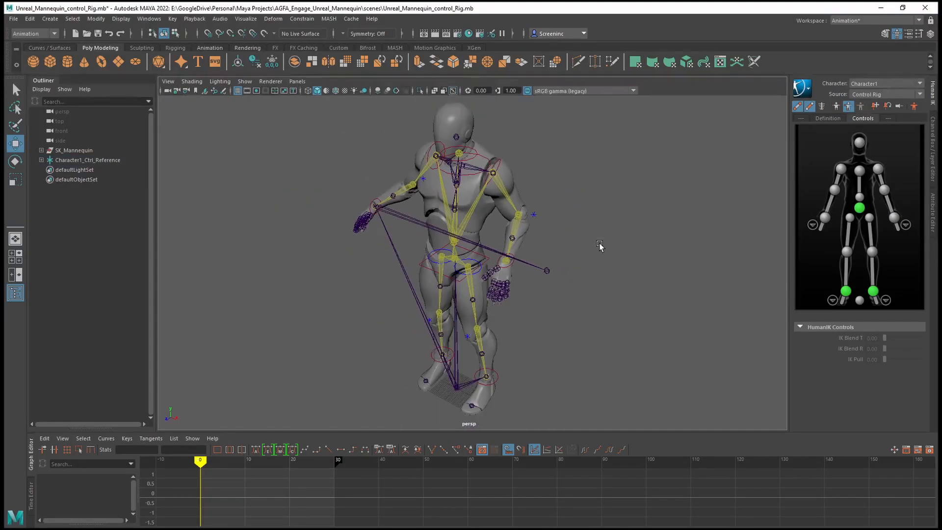
- In Maya, select the left wrist effector and raise it so the left elbow bends at the mannequin's side
click(498, 261)
click(477, 265)
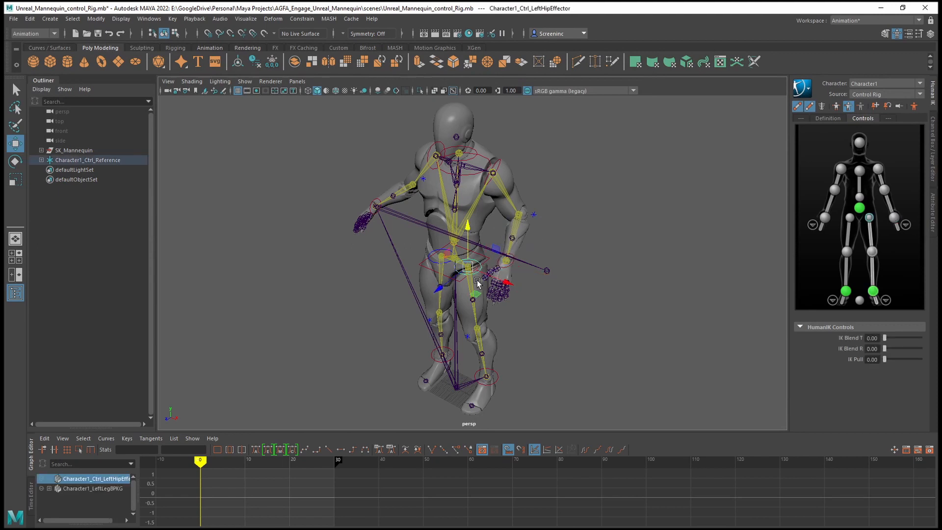
key(q)
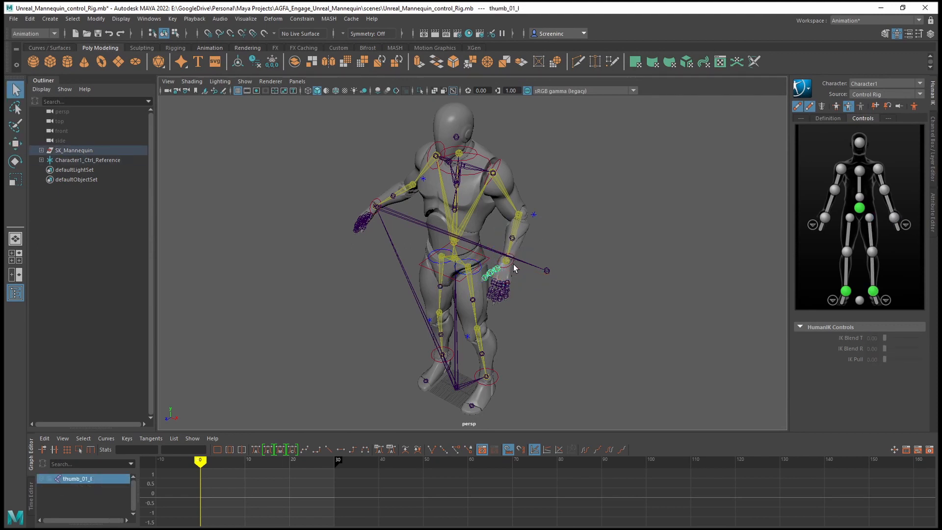
click(506, 270)
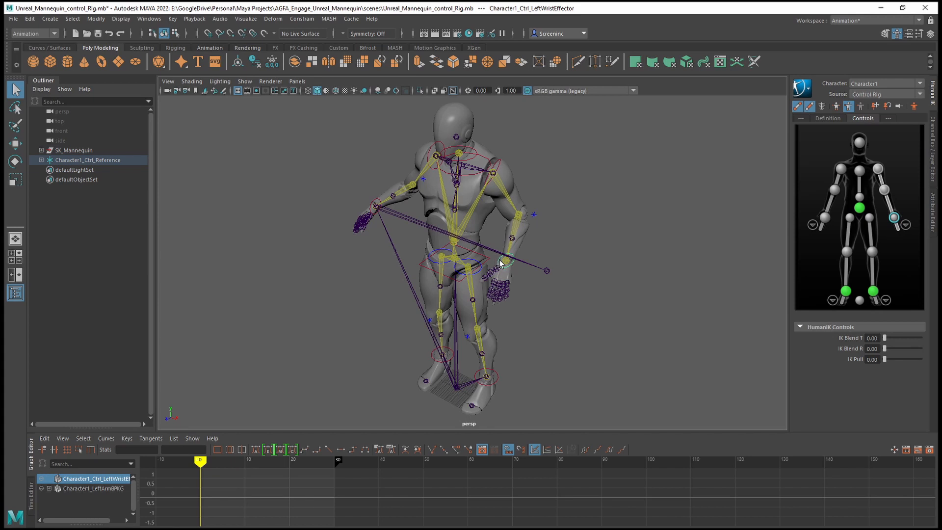
key(w)
drag(503, 230, 499, 205)
alt+drag(561, 216, 513, 218)
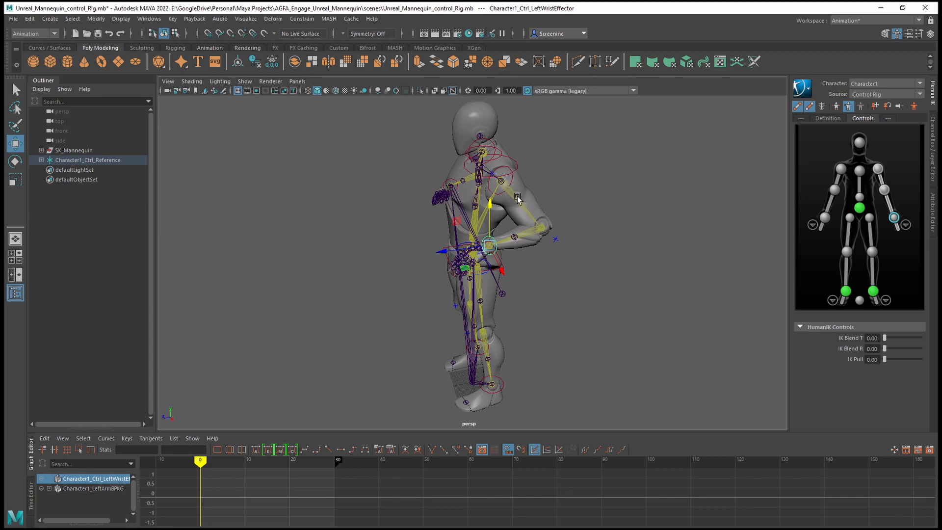
alt+drag(538, 245, 480, 209)
alt+drag(512, 319, 493, 327)
- Try moving the hips effector vertically, undo the move, and clear the selection
click(502, 400)
click(466, 256)
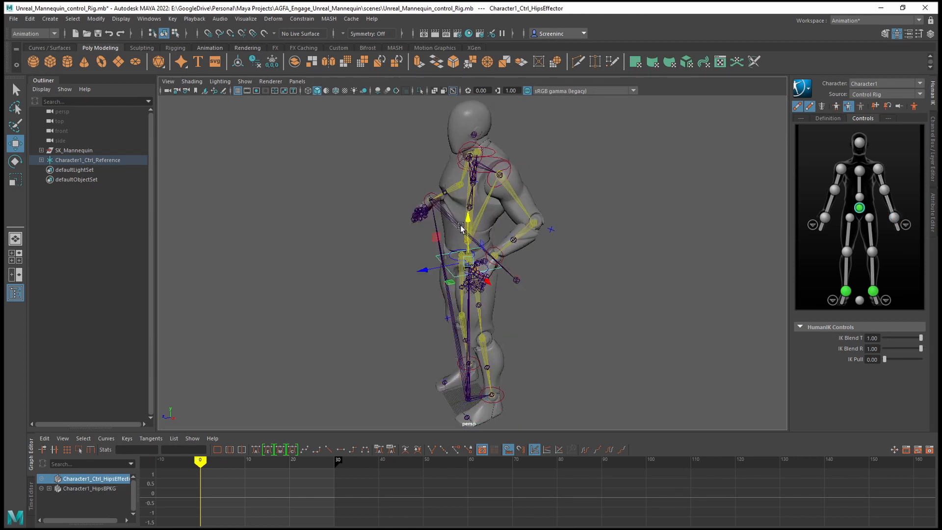
mouse_move(468, 224)
mouse_down()
mouse_move(469, 257)
mouse_move(468, 216)
mouse_up()
key(ctrl+z)
click(506, 259)
click(561, 246)
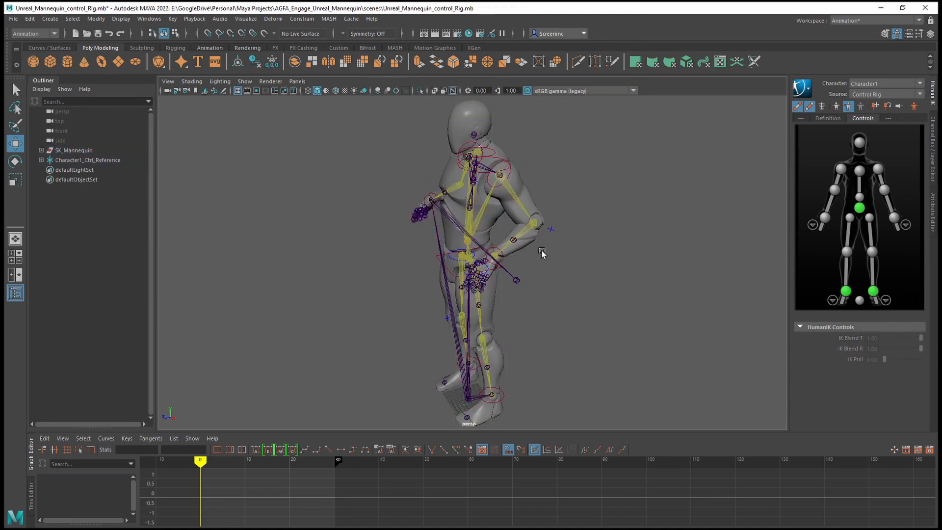
- Move the right wrist effector across the body to the left forearm, and reset the right arm with Stance Pose
click(502, 264)
alt+drag(419, 214, 528, 210)
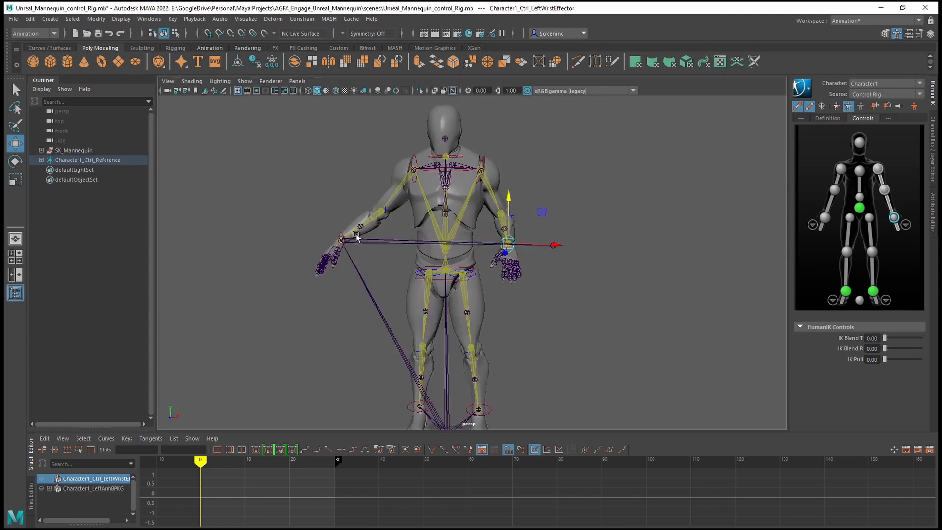
click(346, 238)
drag(342, 240, 506, 229)
right_click(505, 229)
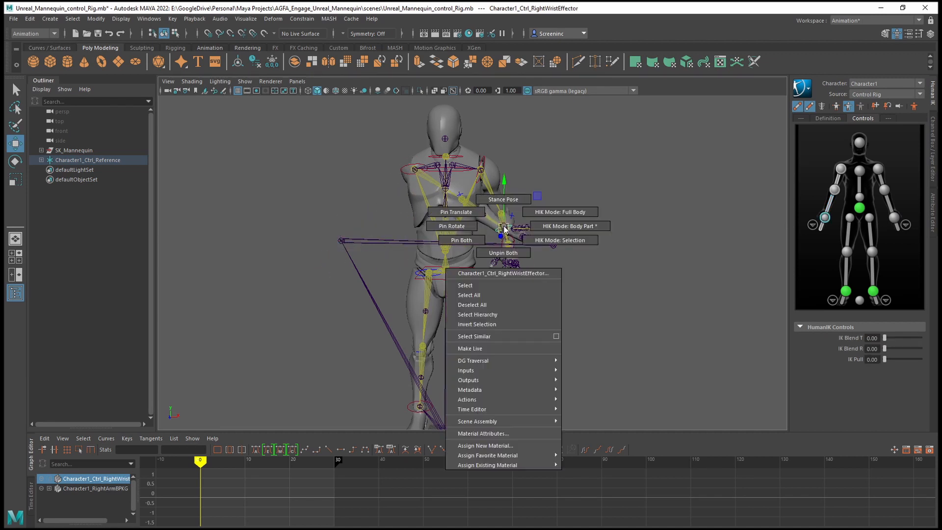
click(512, 198)
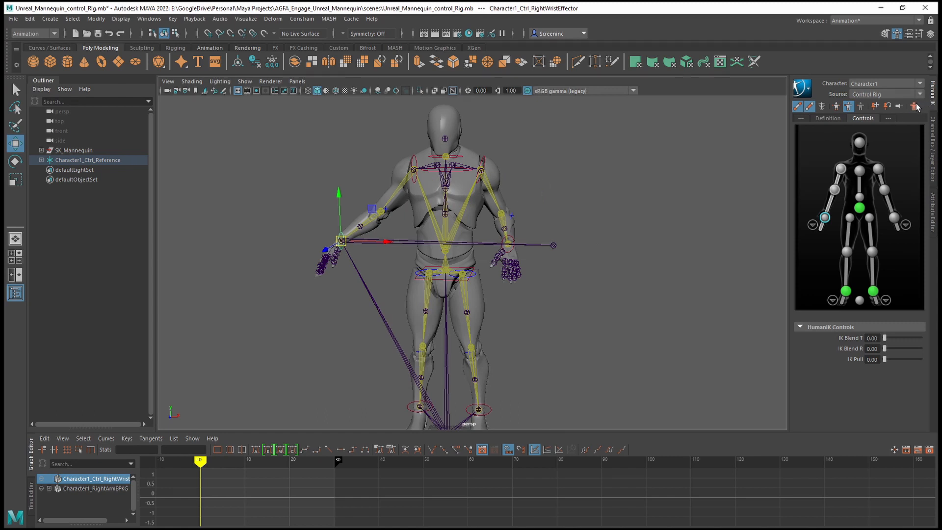
- Return the left arm to its default position by applying Stance Pose to the left wrist effector, and clear the selection
click(577, 223)
click(508, 243)
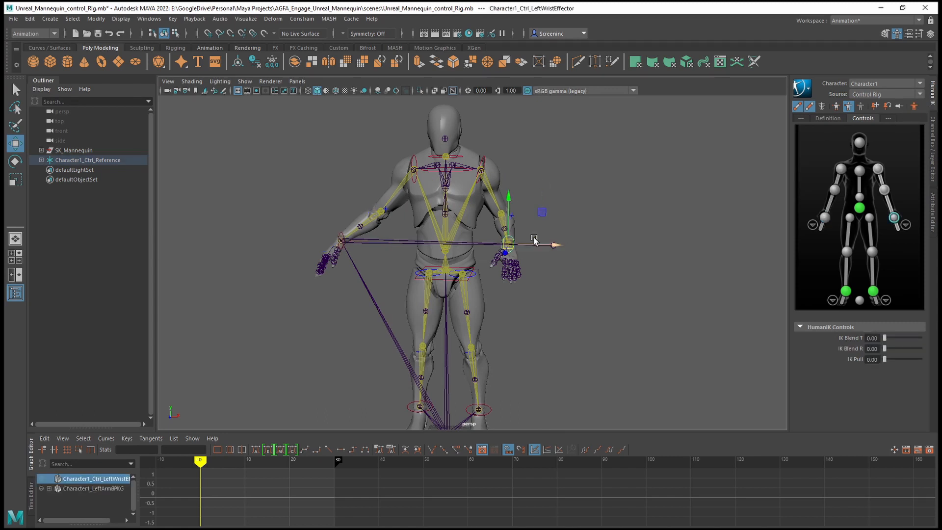
click(915, 107)
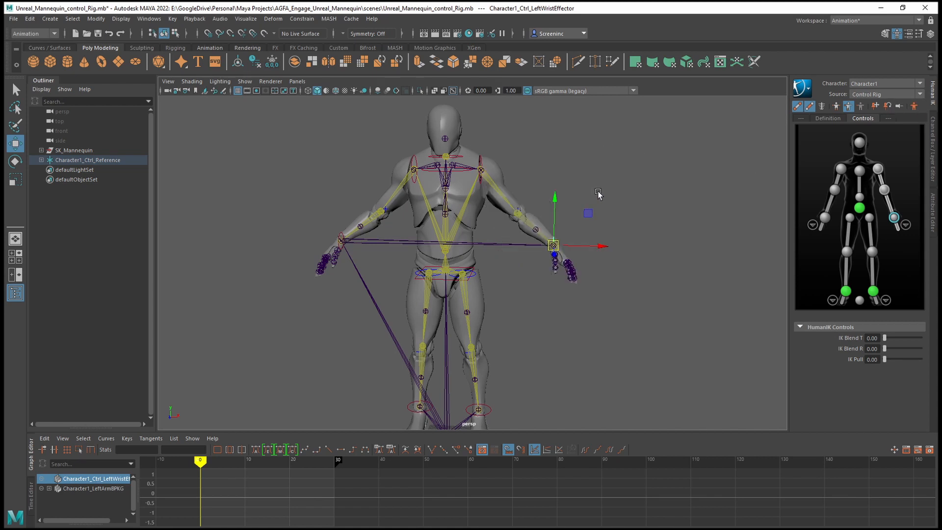
click(505, 266)
- Inspect the mannequin's restored default pose from the side and front, with the hips effector selected
alt+drag(556, 287, 445, 329)
alt+middle_drag(446, 328, 486, 306)
scroll(486, 305, up, 2)
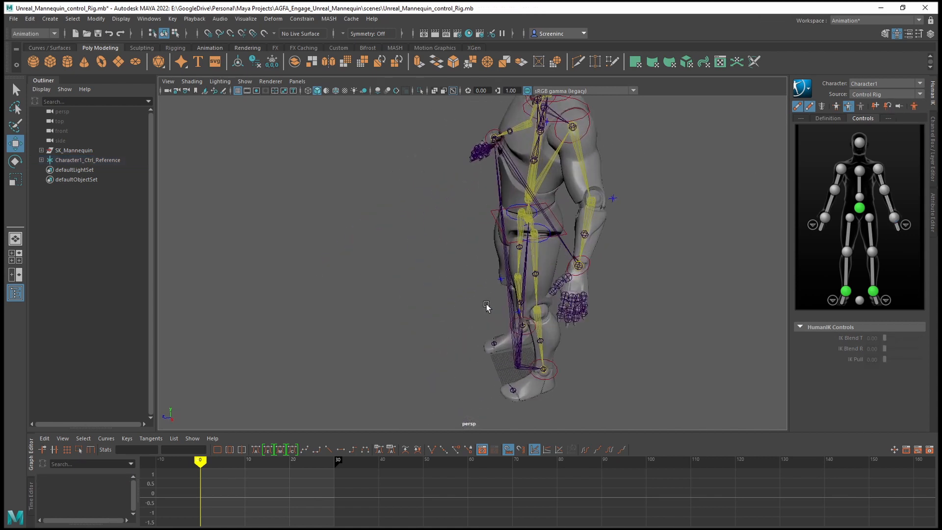
alt+drag(486, 306, 462, 250)
key(q)
click(466, 242)
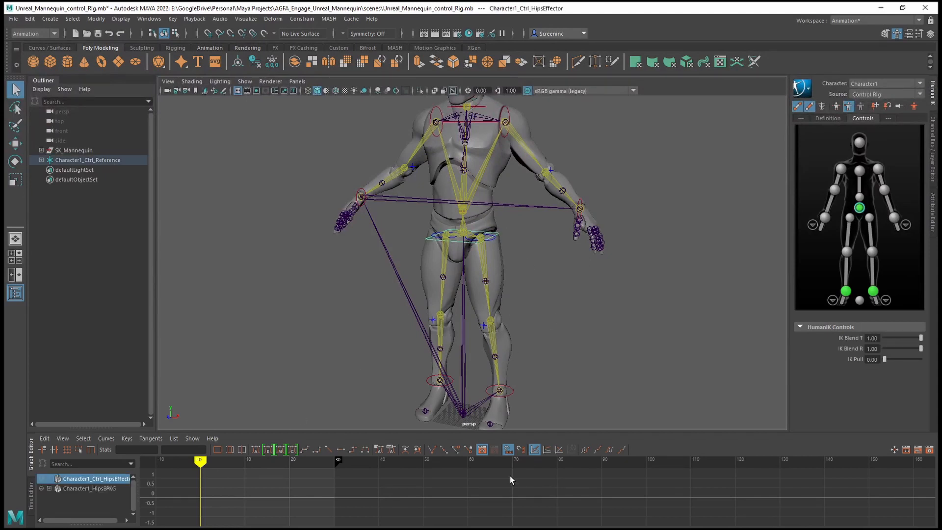
scroll(609, 263, down, 3)
alt+middle_drag(607, 259, 564, 255)
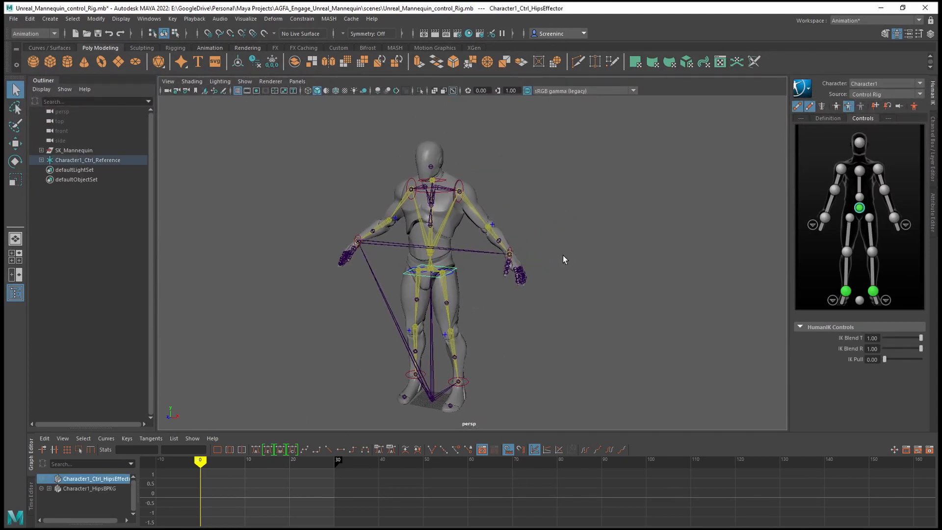
alt+drag(563, 255, 591, 264)
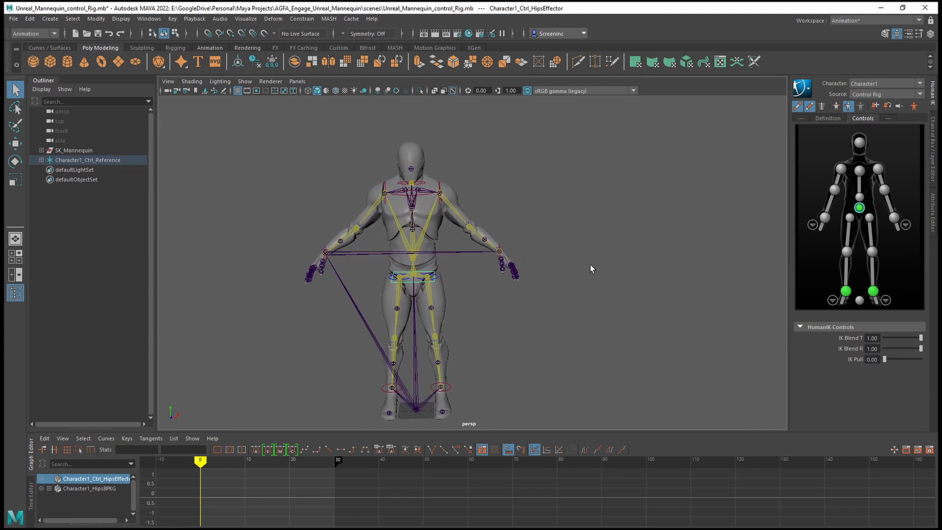
- Select the left wrist effector and set the scene's frame rate to 60 fps
click(500, 251)
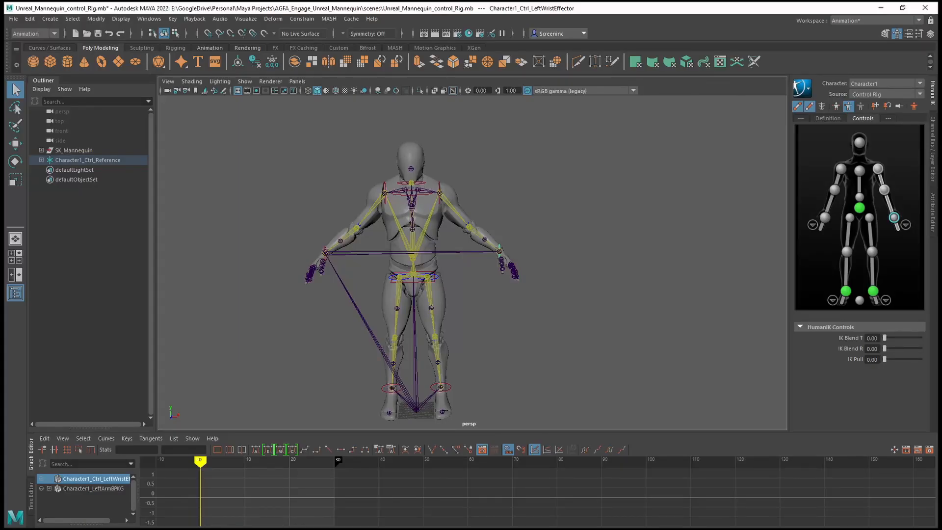
scroll(825, 492, down, 5)
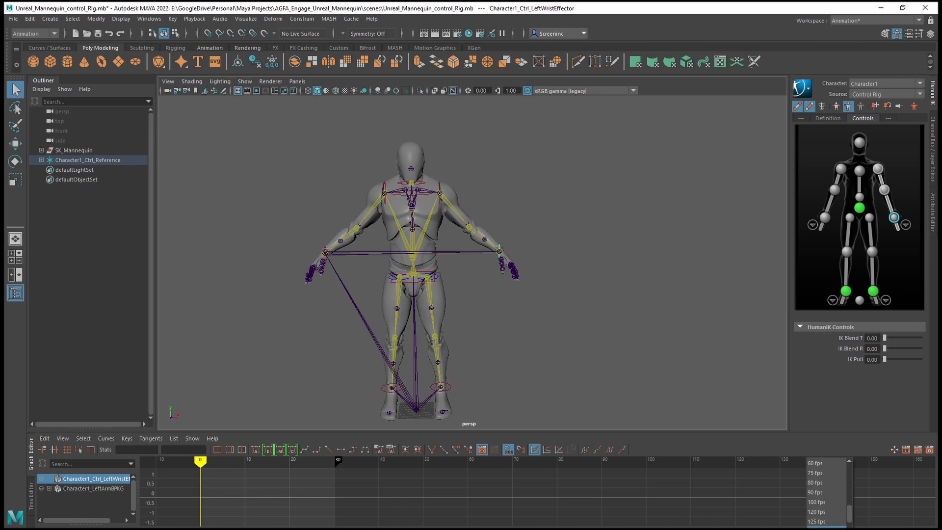
click(828, 463)
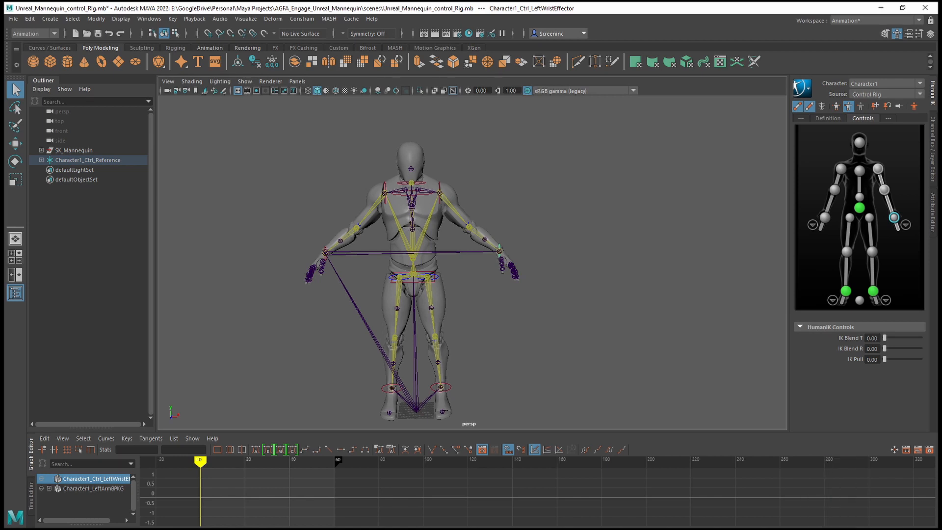
mouse_move(15, 528)
mouse_down()
mouse_move(800, 528)
mouse_move(15, 529)
mouse_up()
alt+drag(597, 270, 582, 273)
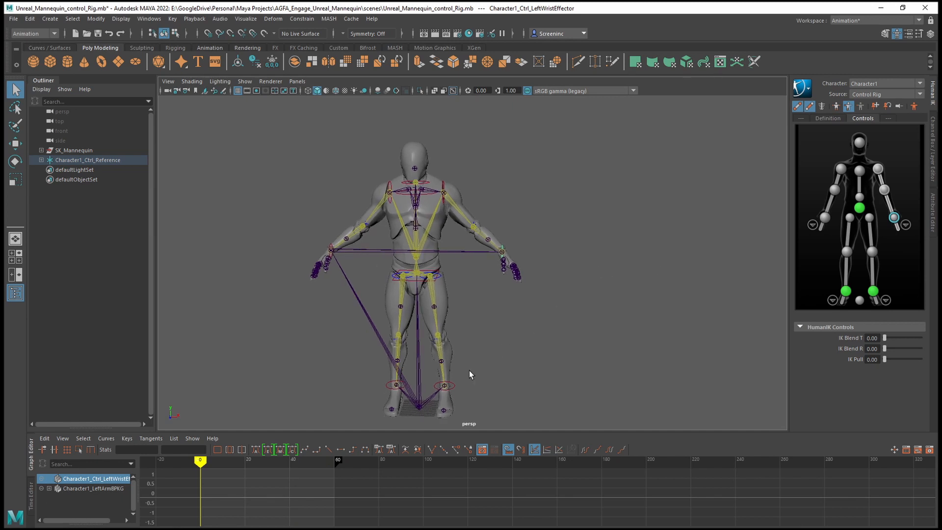
- Lower the left arm beside the body with the left wrist effector, adjusting its height, sideways distance and depth
click(445, 385)
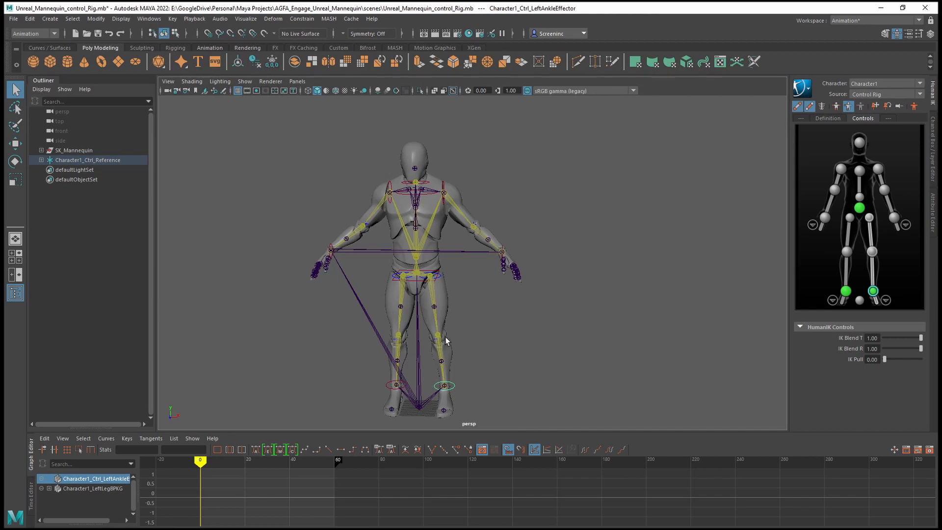
click(502, 254)
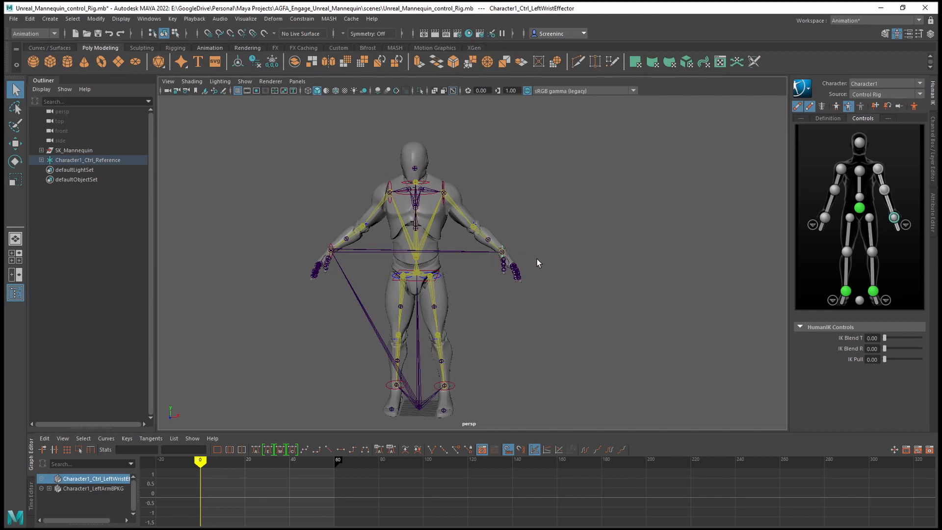
key(w)
drag(503, 252, 462, 276)
drag(449, 228, 452, 215)
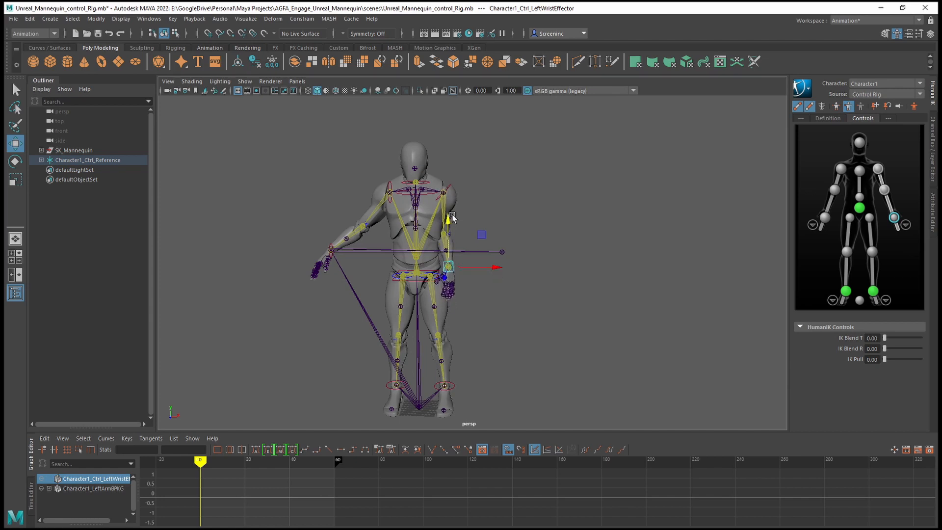
drag(470, 268, 481, 269)
drag(459, 231, 390, 240)
drag(464, 264, 458, 265)
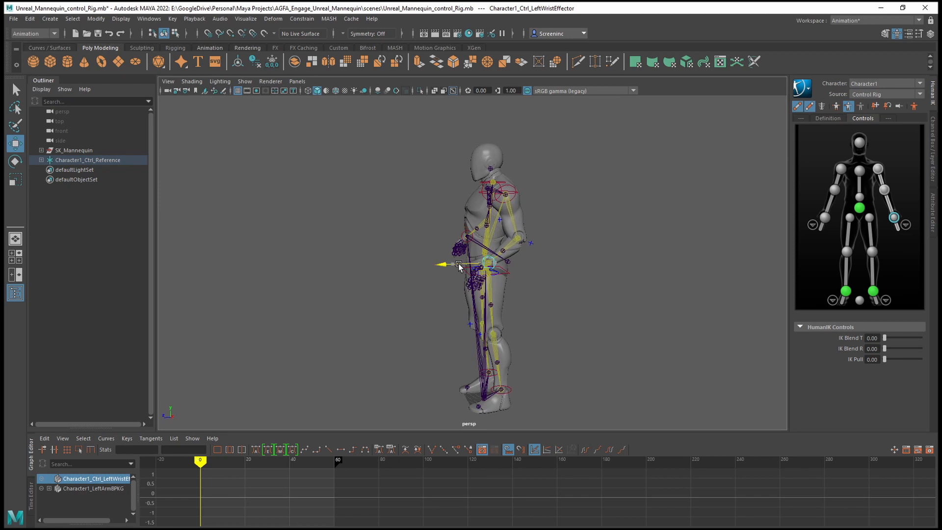
drag(489, 219, 537, 243)
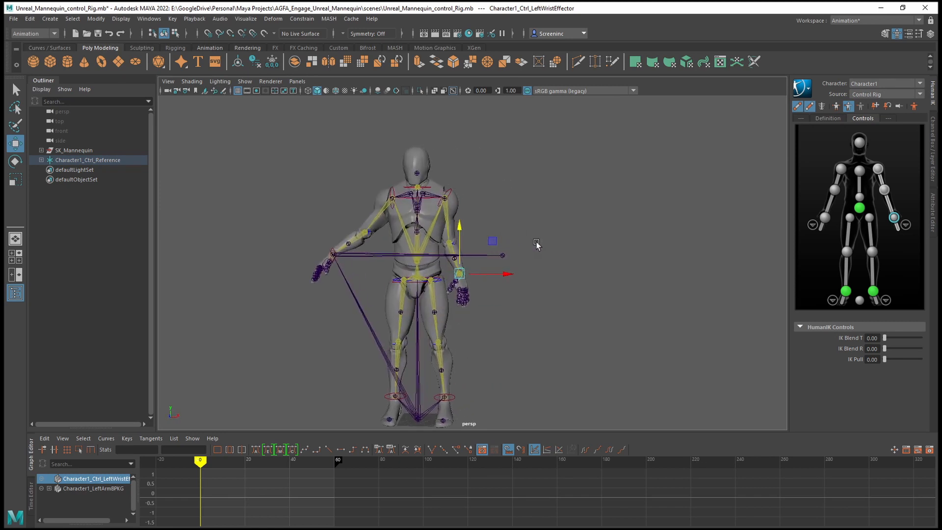
- Bring the right wrist effector inward and down so the right arm rests beside the body
click(343, 264)
drag(385, 264, 420, 256)
drag(371, 212, 373, 237)
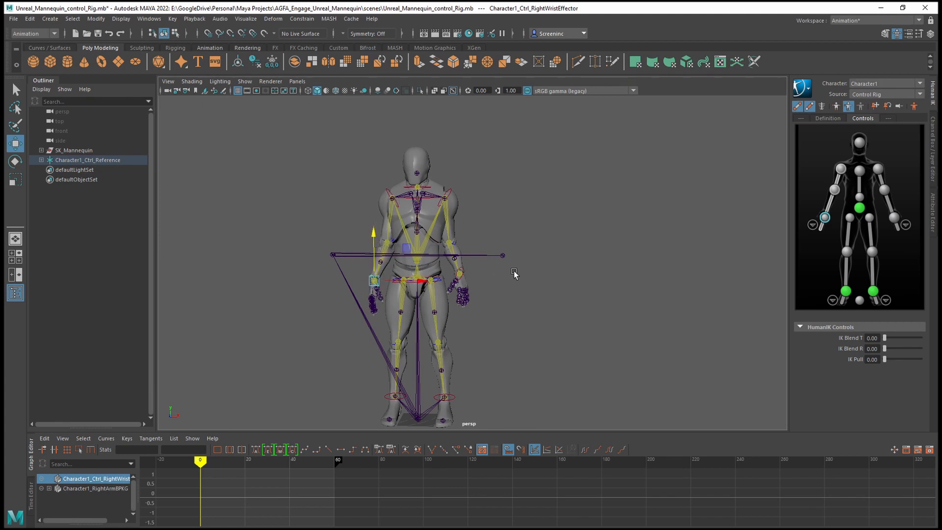
- Lower the left wrist effector slightly to match the right, and key both wrist effectors at frame 0
shift+click(466, 272)
key(q)
click(485, 264)
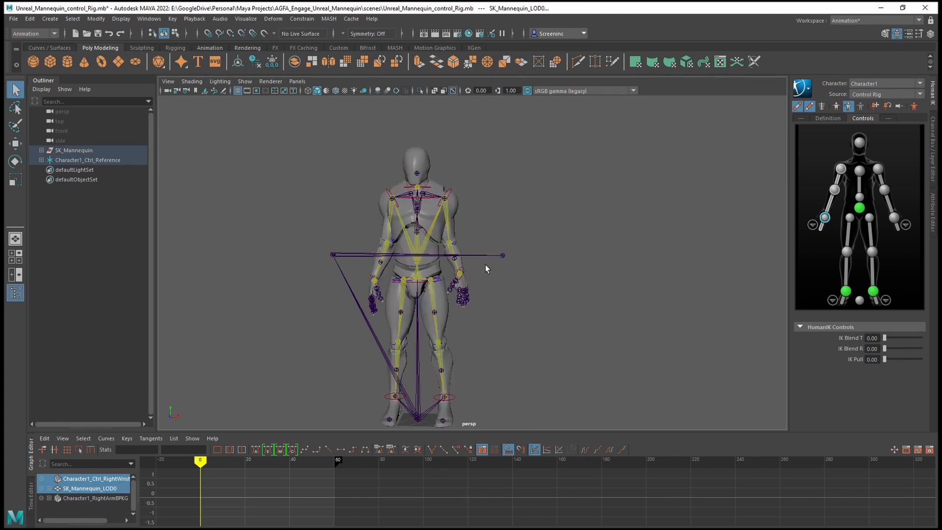
click(463, 268)
key(w)
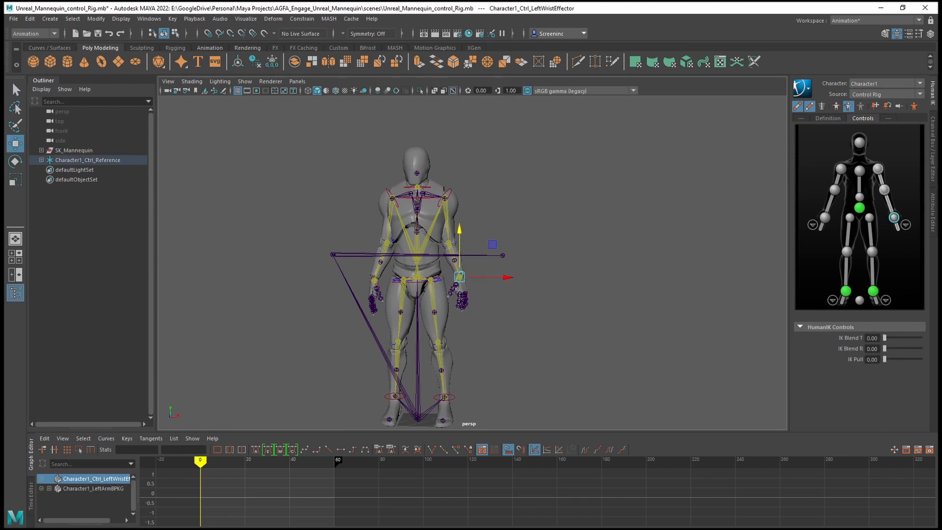
key(s)
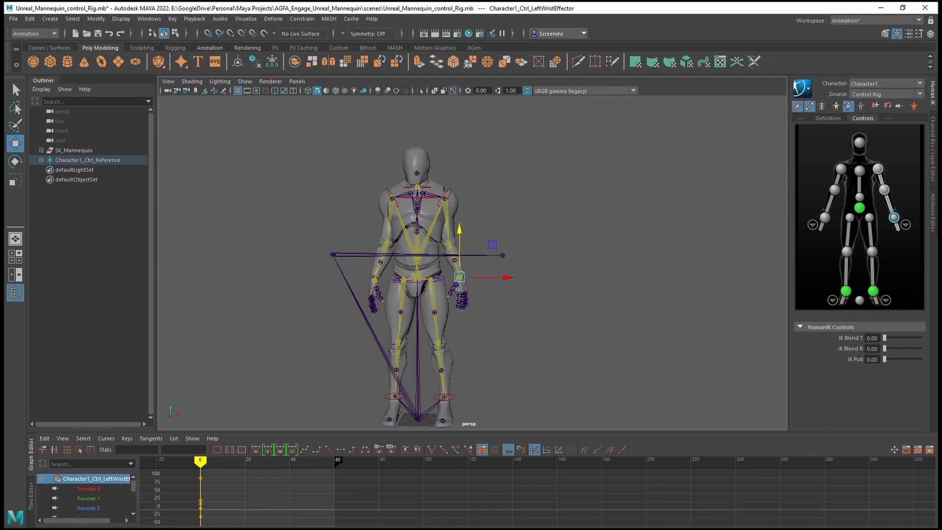
click(374, 281)
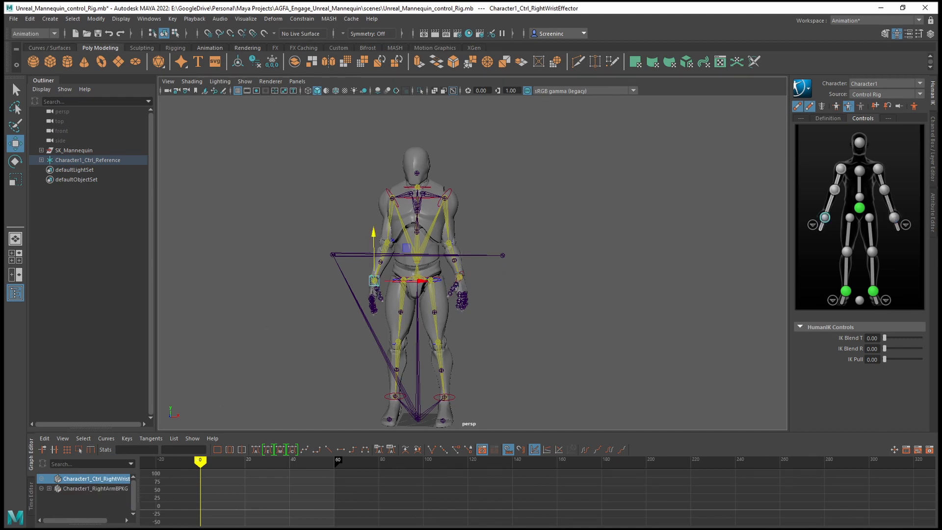
key(s)
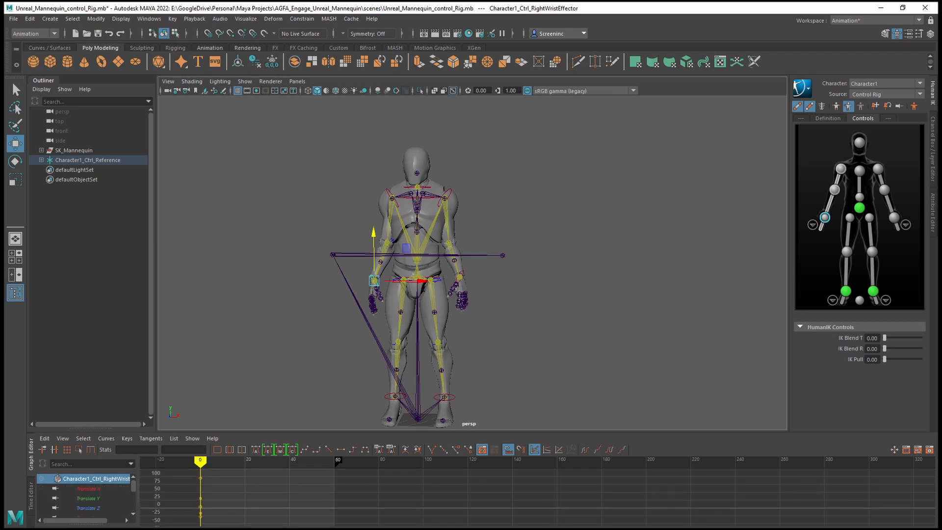
- Extend the playback range to frame 120 and go to that end frame
key(alt+v)
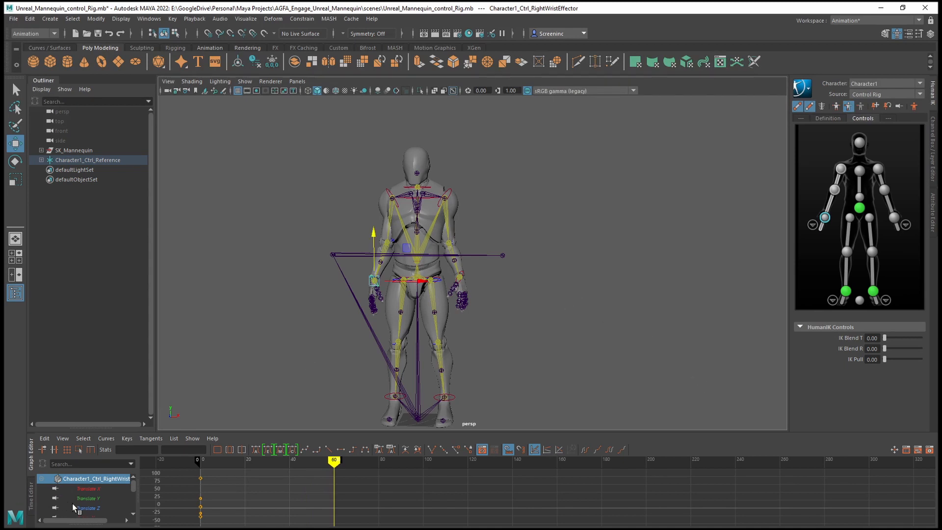
key(alt+v)
key(Return)
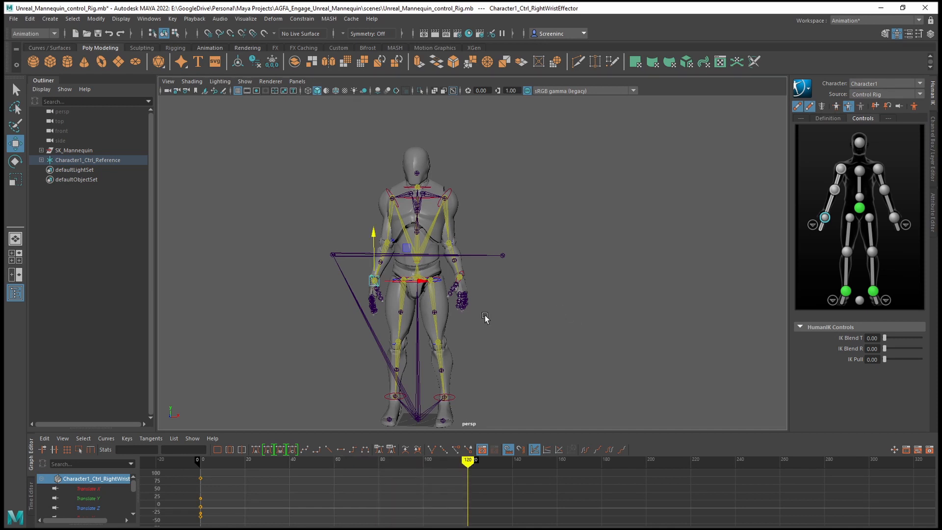
- Copy the left wrist effector's key at frame 0 and paste it at the end of the playback range
click(464, 275)
click(464, 275)
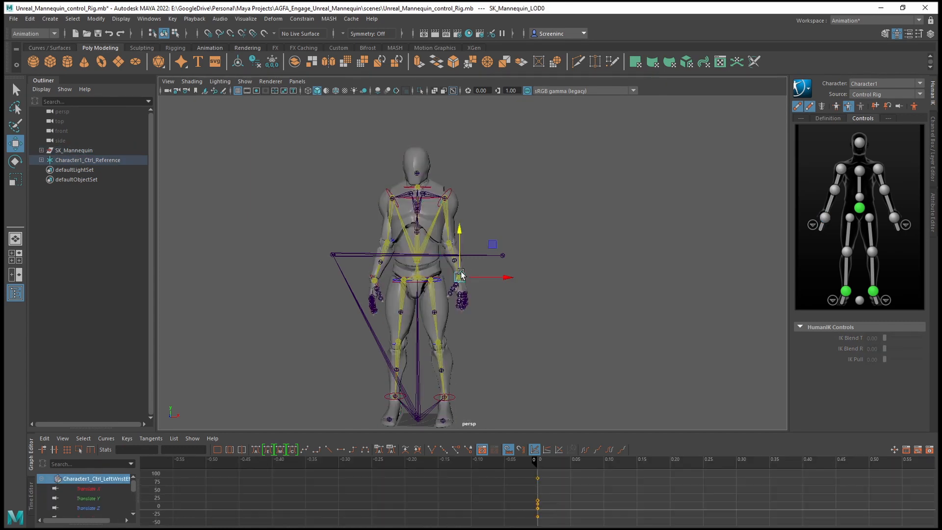
right_click(30, 528)
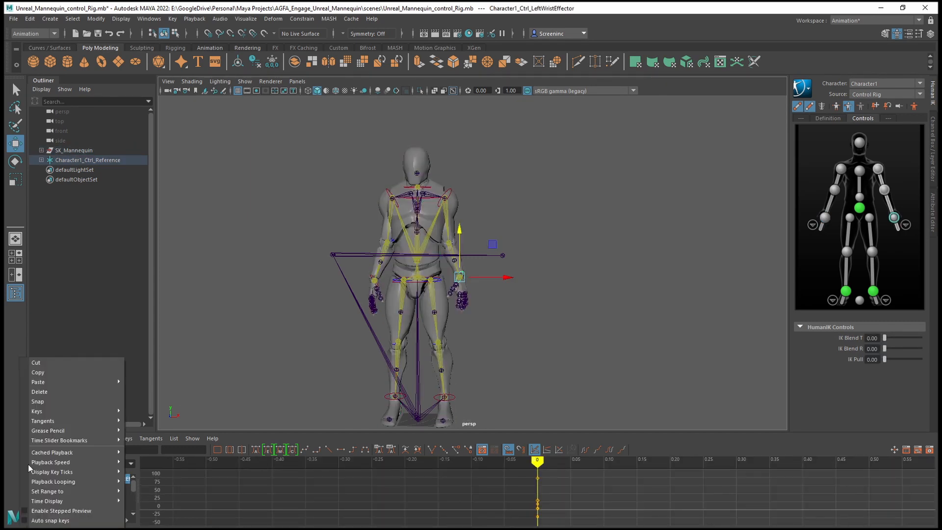
click(46, 375)
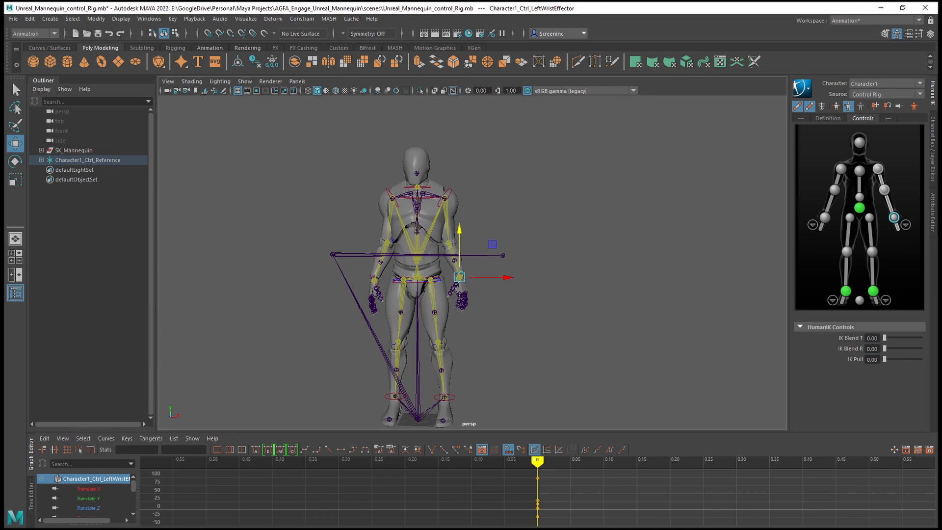
right_click(803, 527)
mouse_move(814, 376)
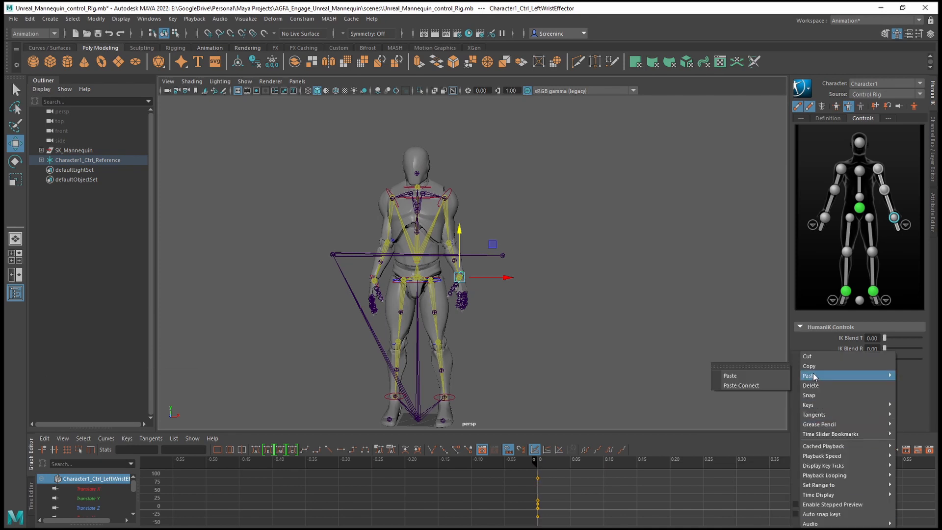
click(782, 375)
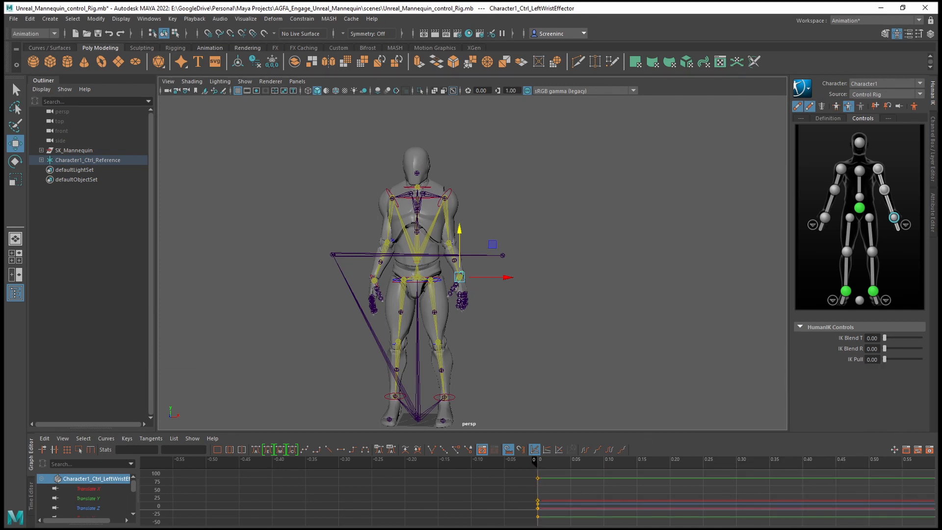
- Key the left ankle effector and the right ankle effector at frame 0
alt+drag(608, 310, 561, 305)
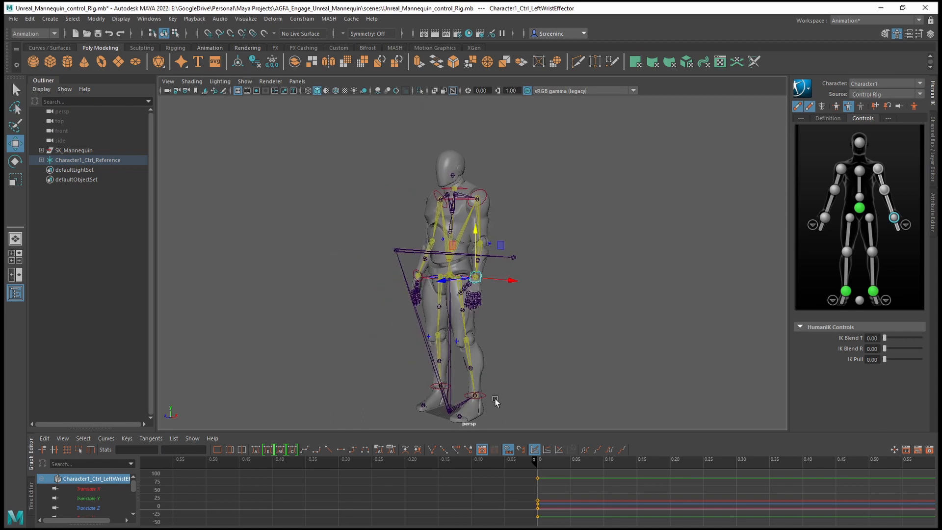
click(485, 401)
click(485, 400)
alt+drag(530, 406, 599, 391)
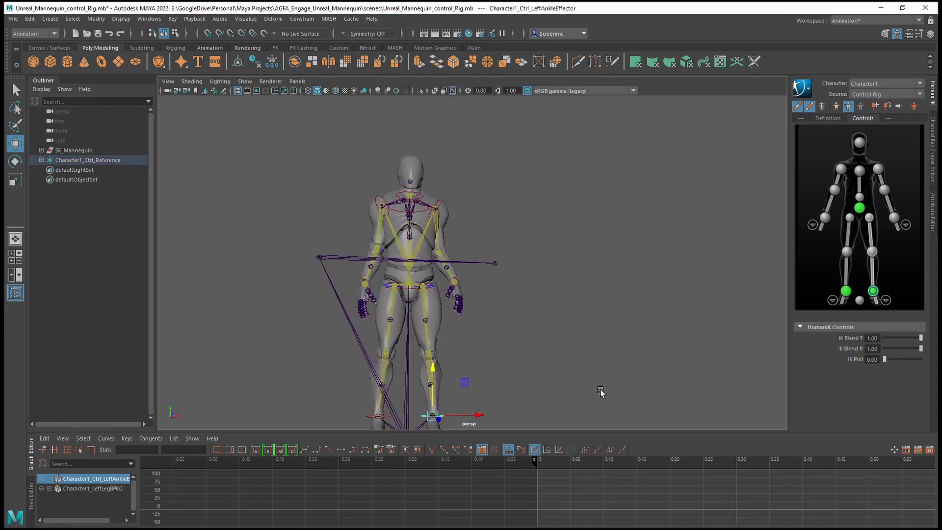
key(s)
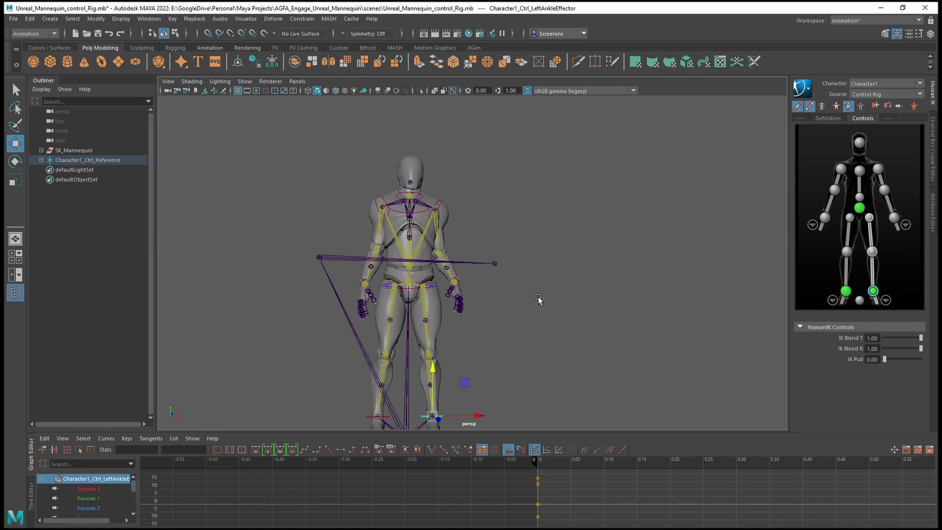
click(371, 421)
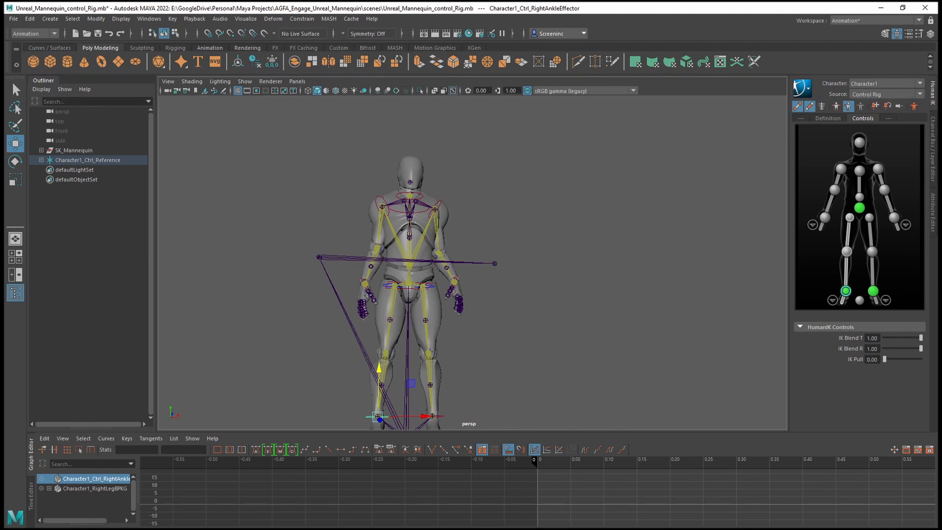
key(s)
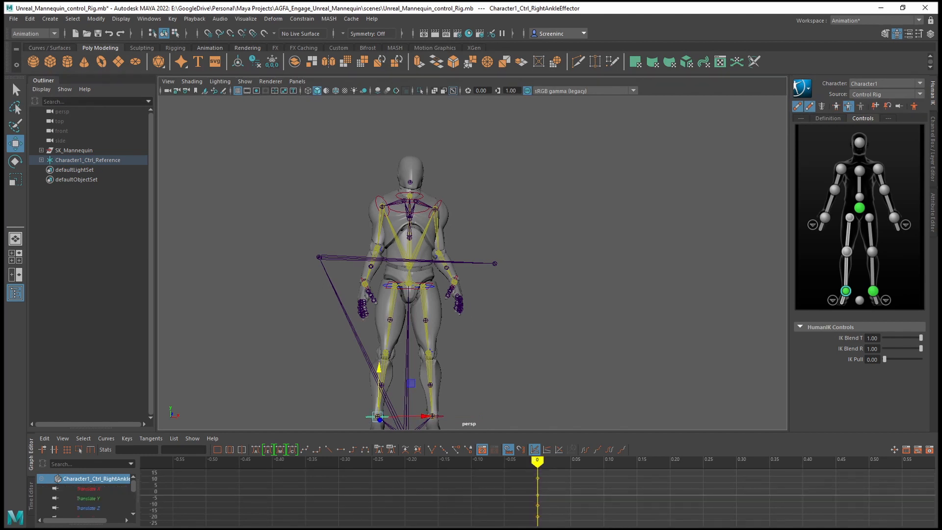
- Select the hips effector and shift it sideways toward the mannequin's right leg, keeping the feet planted
alt+middle_drag(495, 353, 518, 289)
key(q)
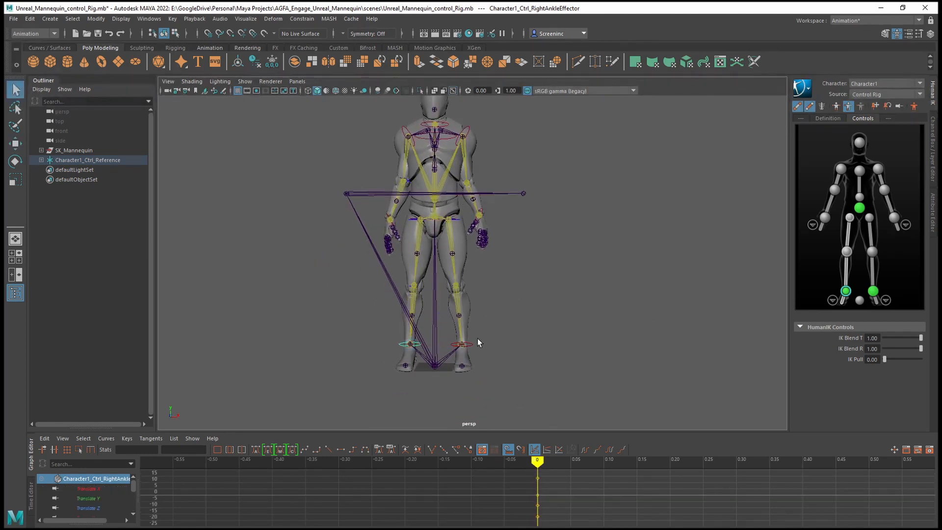
click(472, 343)
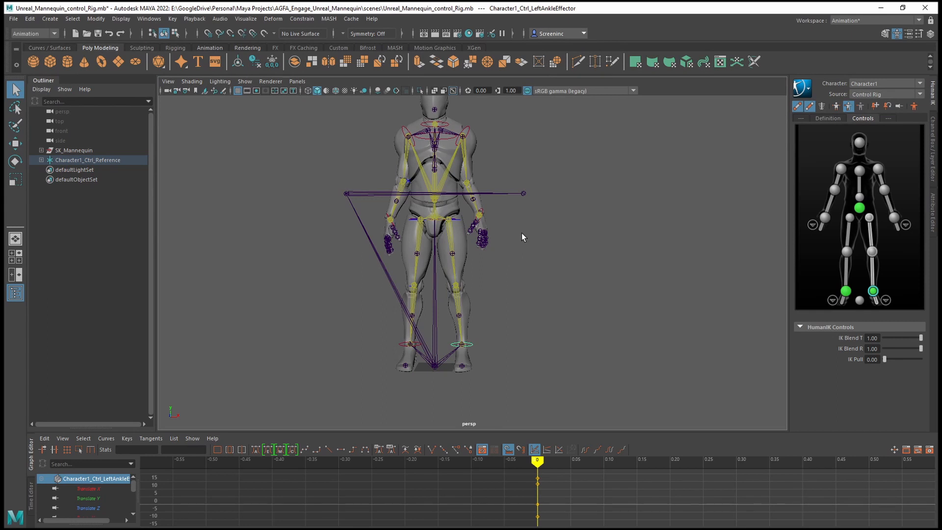
alt+drag(523, 234, 438, 253)
click(436, 221)
key(w)
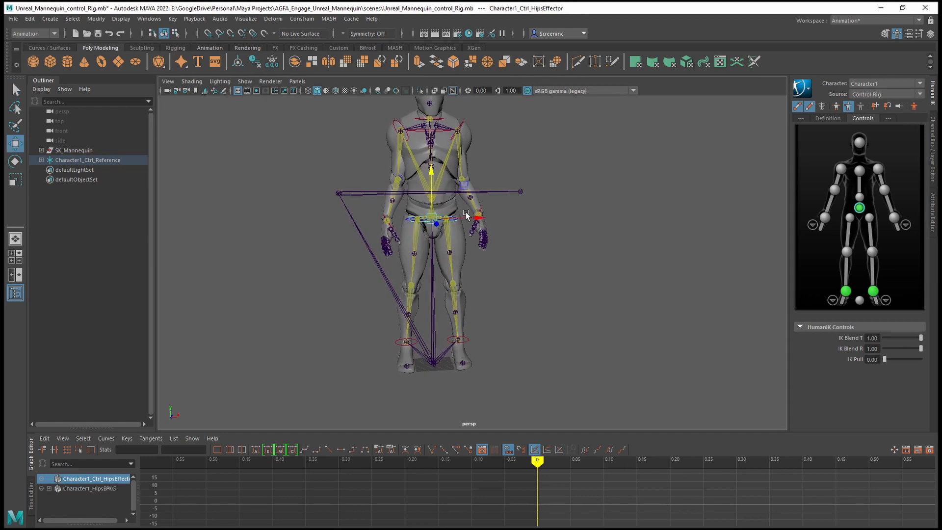
drag(460, 219, 447, 225)
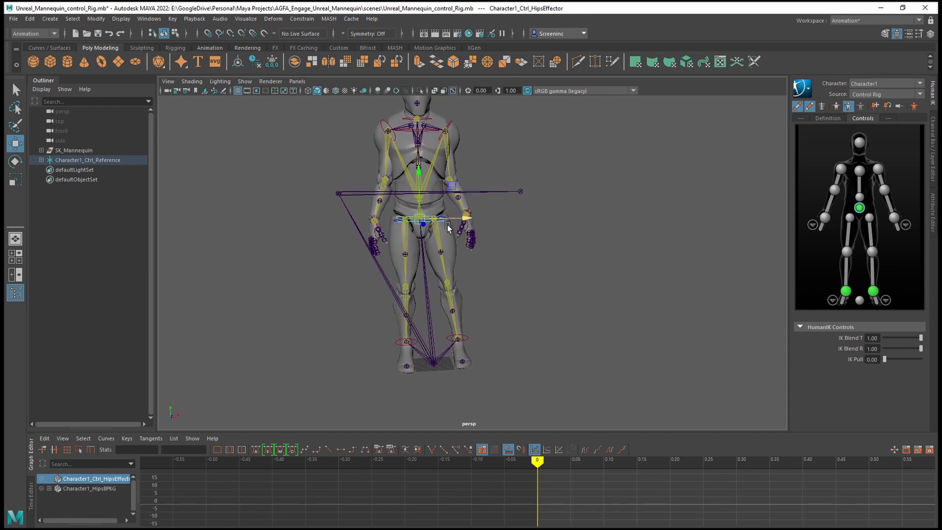
- Try moving the left ankle effector inward and lifting it, and undo the test moves of the ankle and hips
click(462, 343)
key(q)
click(463, 342)
key(w)
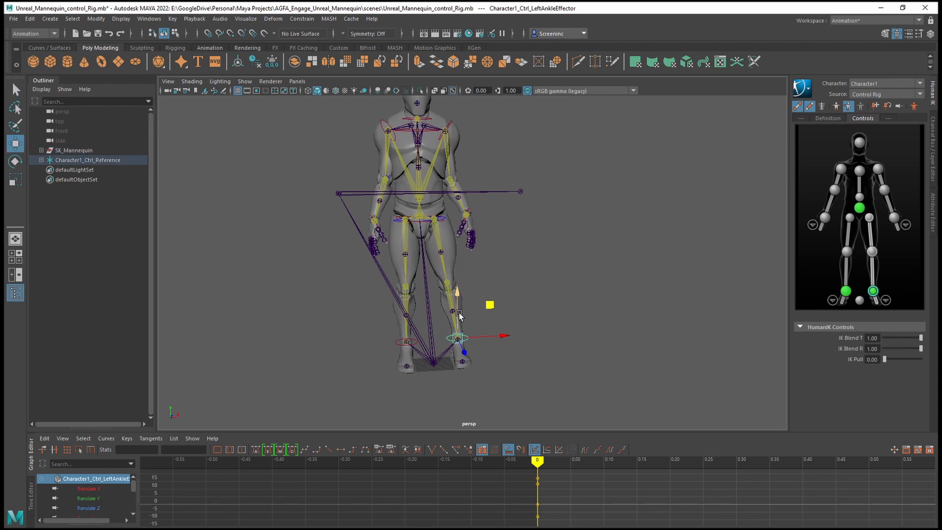
mouse_move(459, 317)
mouse_down()
mouse_move(460, 291)
mouse_move(483, 312)
mouse_move(458, 312)
mouse_up()
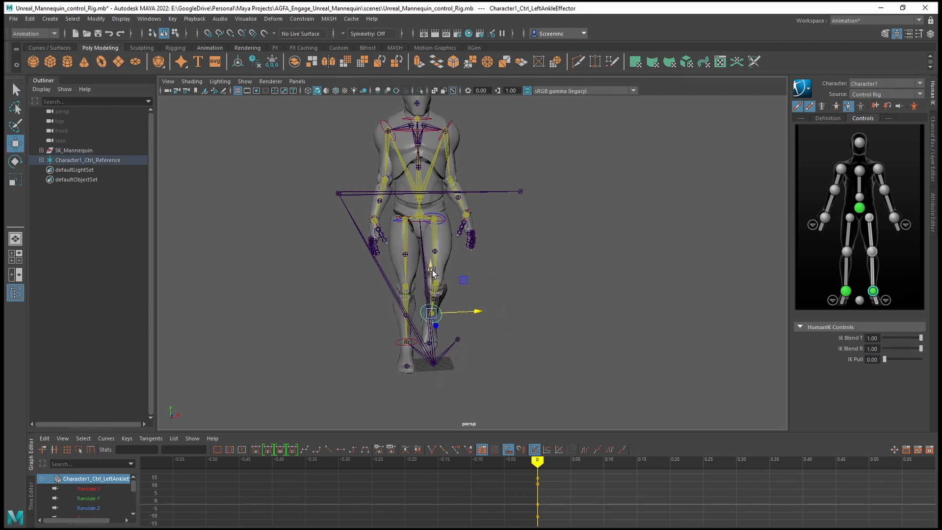
drag(432, 273, 443, 311)
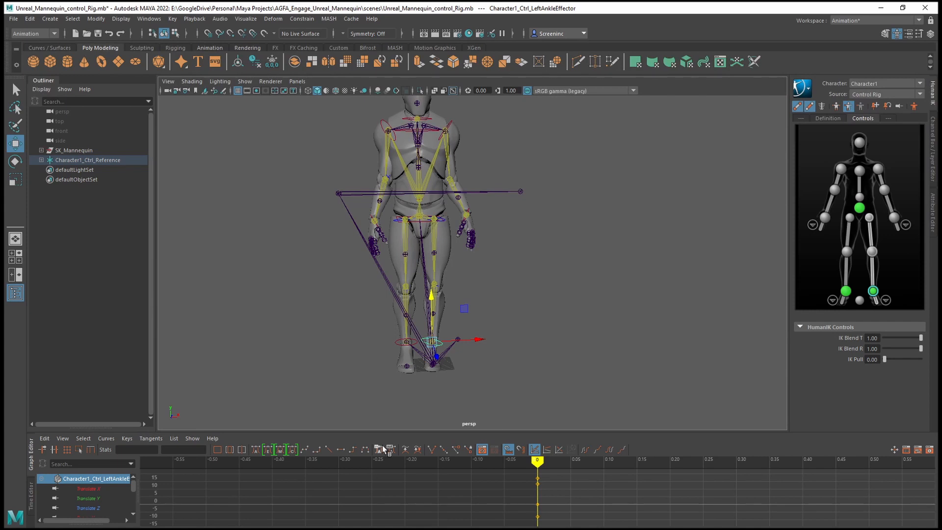
middle_drag(476, 406, 508, 318)
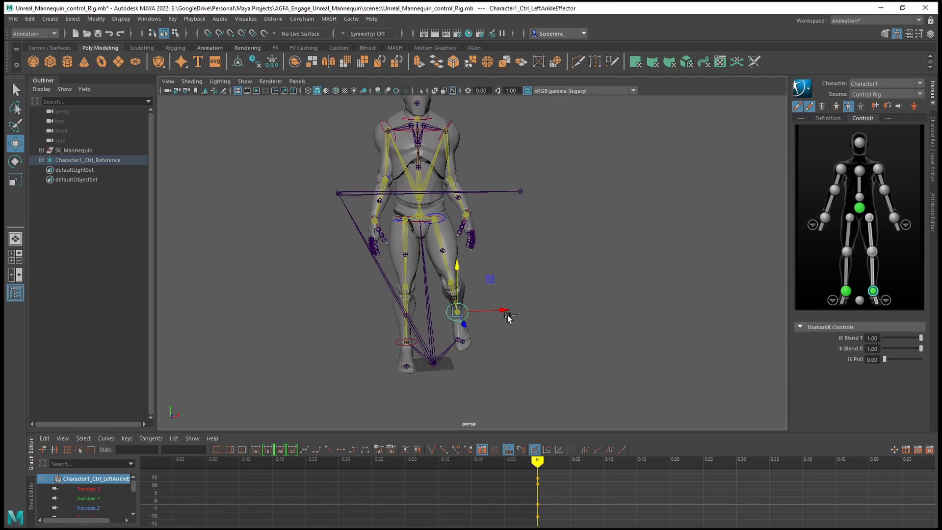
key(ctrl+z)
- At a frame after frame 0, move the right ankle effector inward toward the left foot and rotate it slightly
click(444, 221)
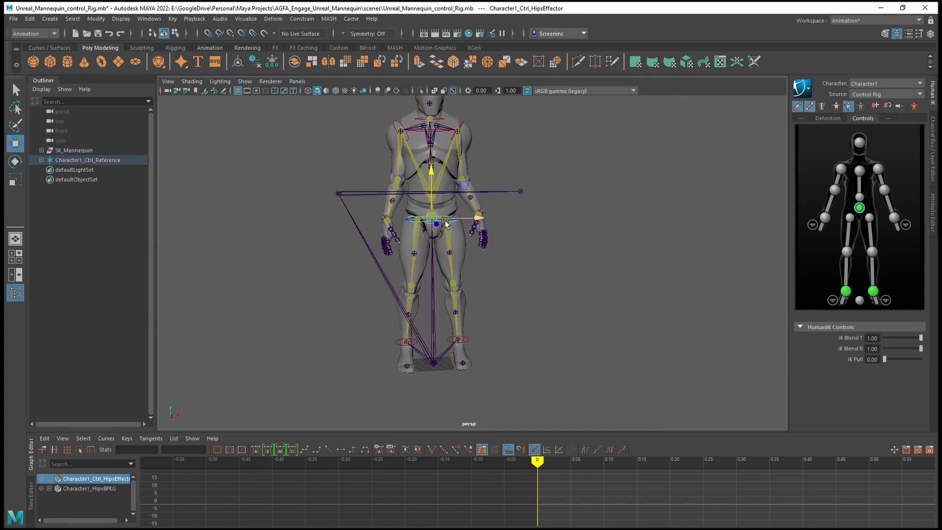
click(468, 342)
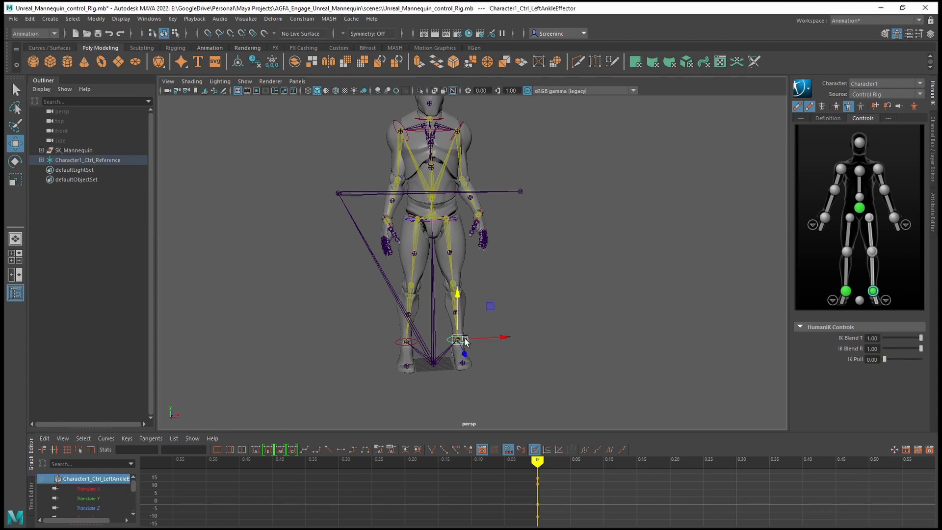
click(413, 345)
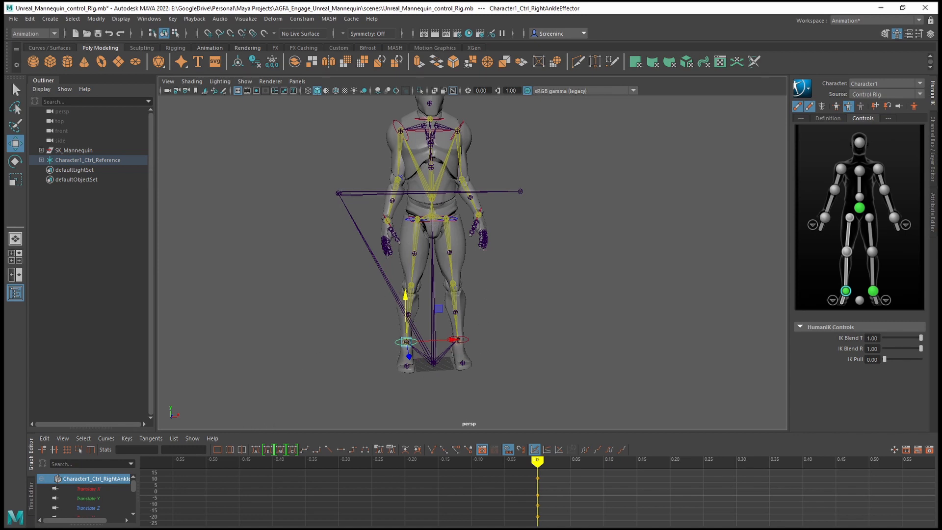
key(alt+v)
drag(444, 342, 464, 339)
alt+drag(455, 411, 445, 415)
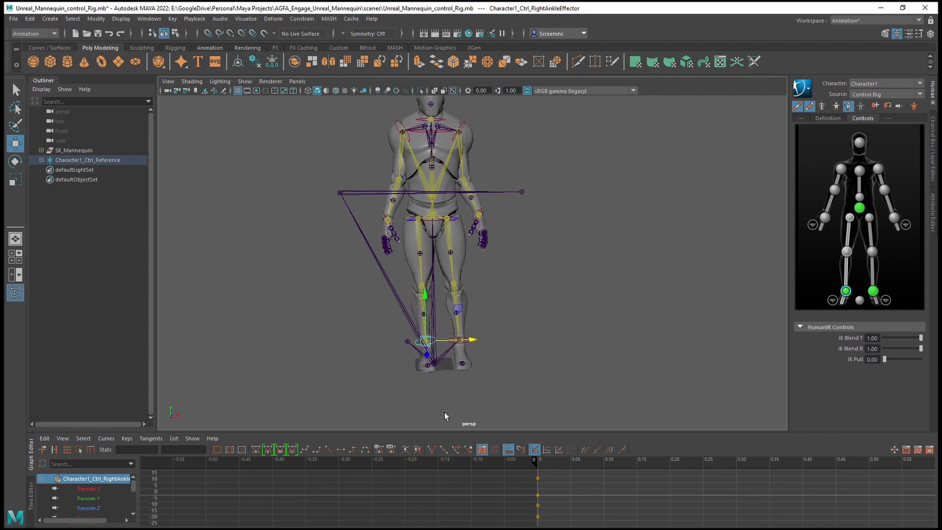
scroll(454, 395, up, 5)
alt+middle_drag(441, 385, 443, 326)
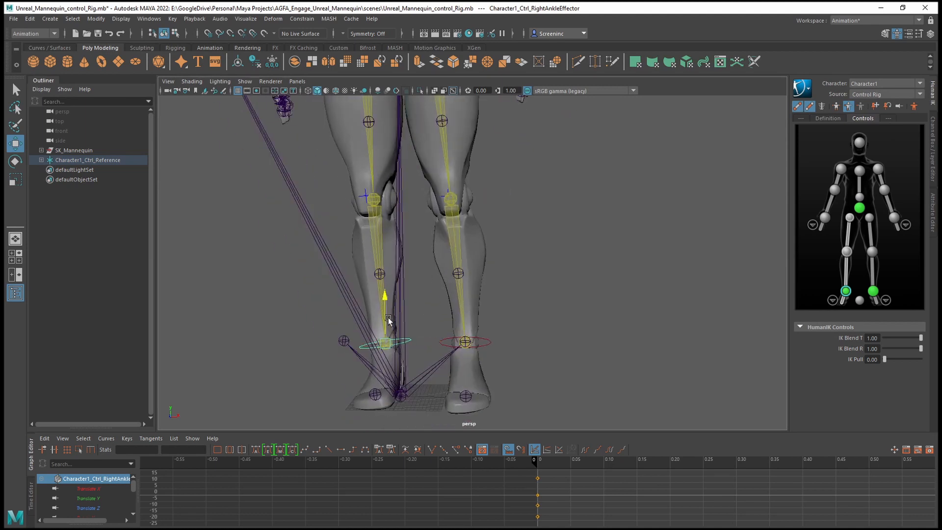
key(e)
drag(419, 325, 422, 332)
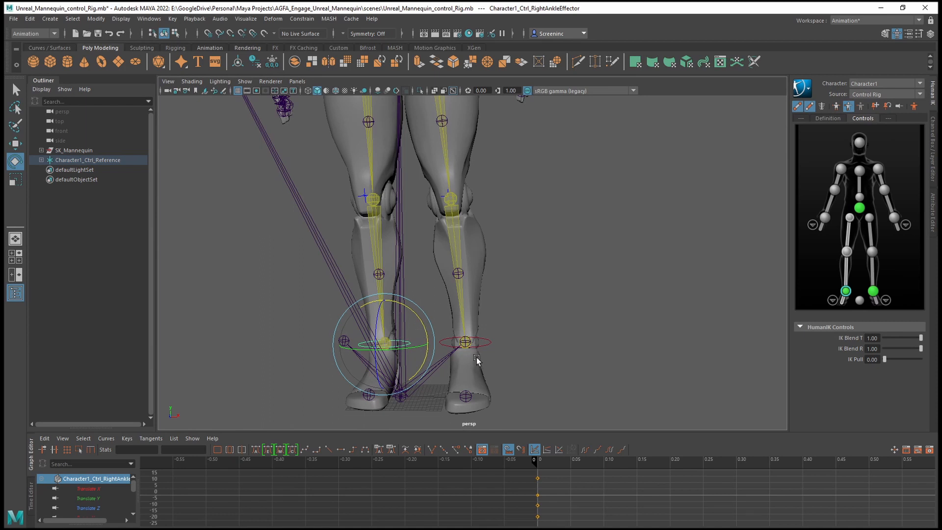
- In the front view of the four-view layout, fine-tune the right ankle effector so the foot rests flat on the ground
key(space)
scroll(399, 322, down, 7)
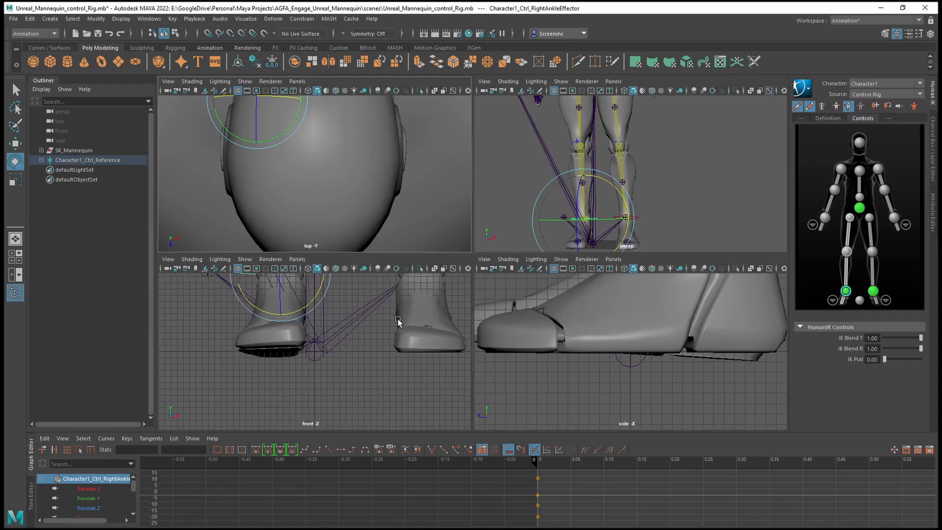
alt+middle_drag(378, 295, 404, 343)
drag(362, 371, 362, 374)
drag(321, 344, 364, 348)
- Select the left ankle effector and move it inward toward the right foot in the front view
click(416, 353)
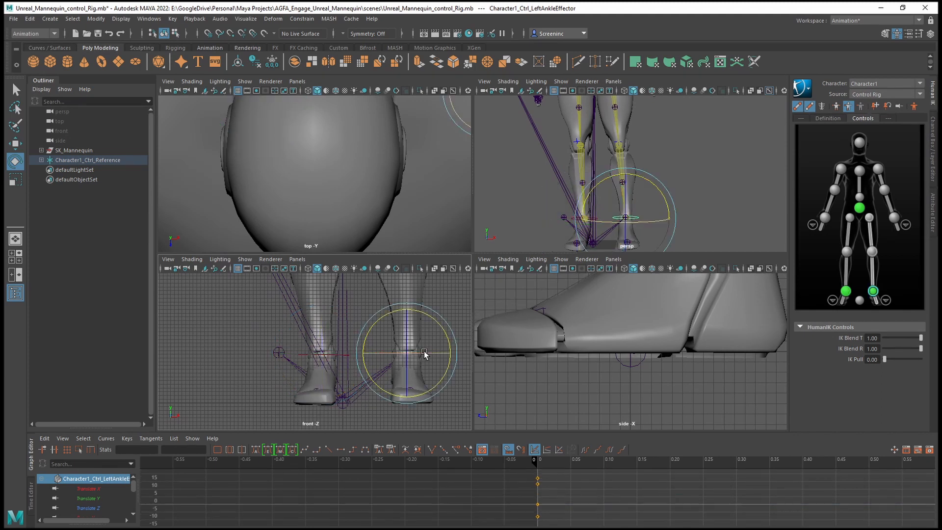
key(w)
drag(448, 352, 368, 329)
key(e)
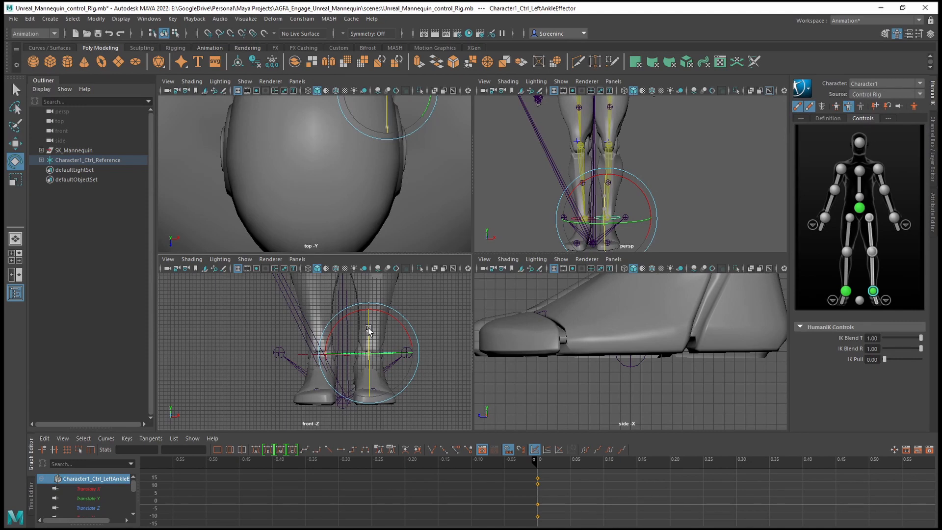
- Lower the left ankle effector slightly and nudge it closer to the right foot, returning to the single perspective view
key(w)
click(366, 314)
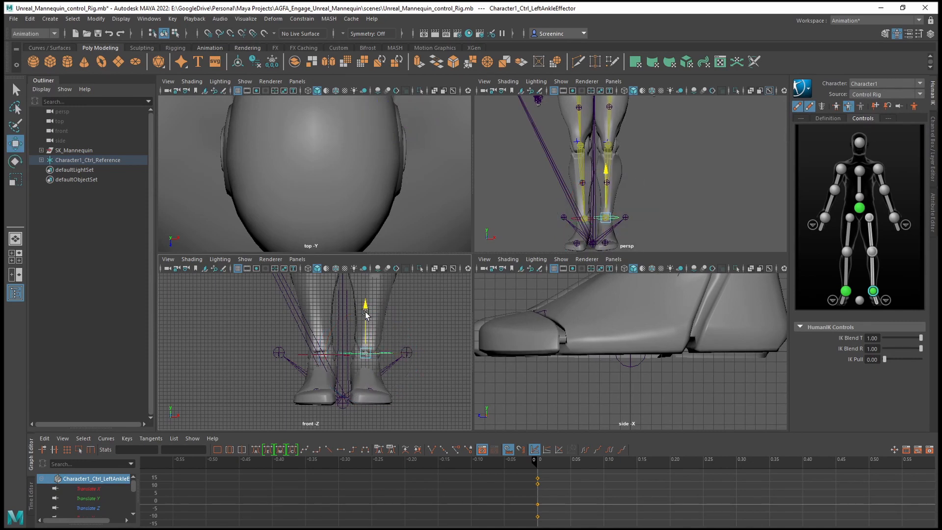
drag(366, 313, 395, 355)
key(e)
key(w)
click(396, 355)
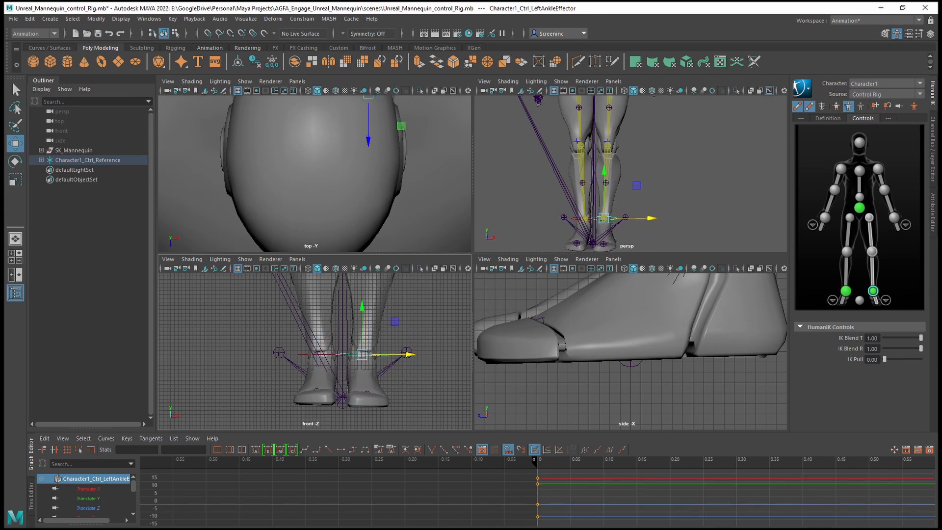
key(alt+v)
key(q)
key(space)
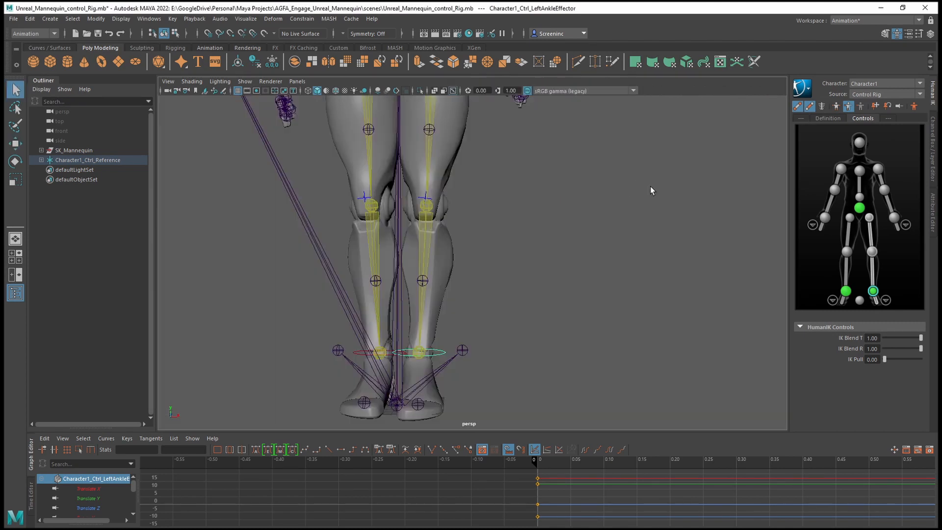
- At a frame between the wide stance and the feet-together pose, lift the left ankle effector straight up off the ground
alt+drag(609, 223, 501, 213)
alt+middle_drag(501, 213, 490, 332)
alt+drag(490, 335, 546, 280)
alt+middle_drag(547, 280, 517, 240)
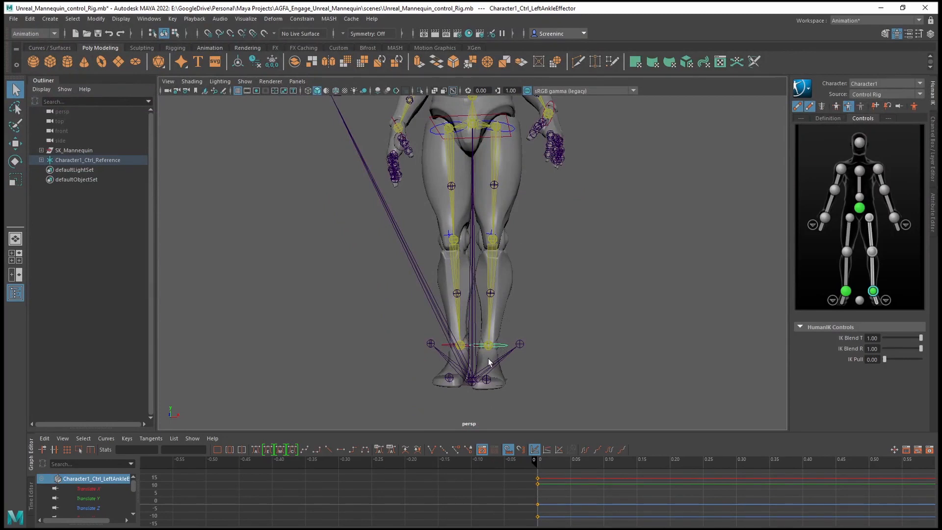
key(ctrl+z)
key(ctrl+z)
key(ctrl+z)
key(ctrl+z)
key(ctrl+z)
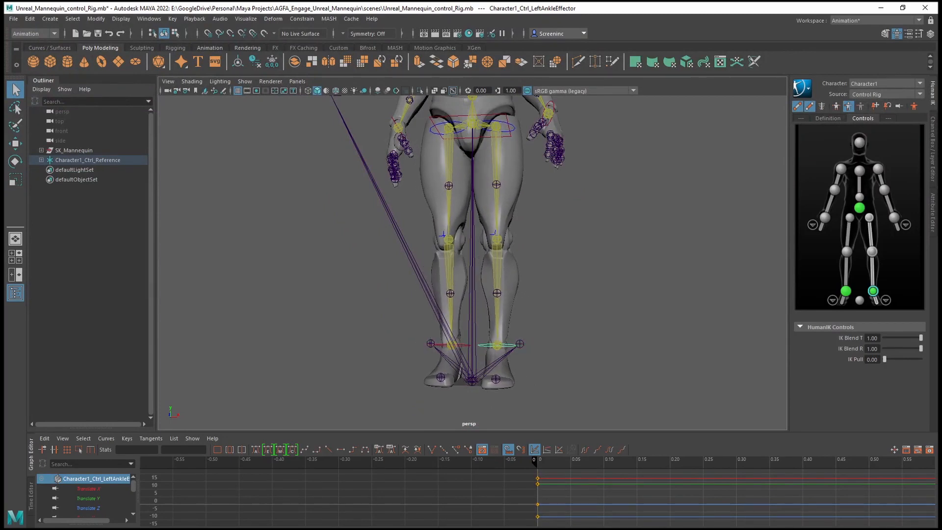
key(ctrl+z)
key(ctrl+z)
key(ctrl+z)
key(ctrl+z)
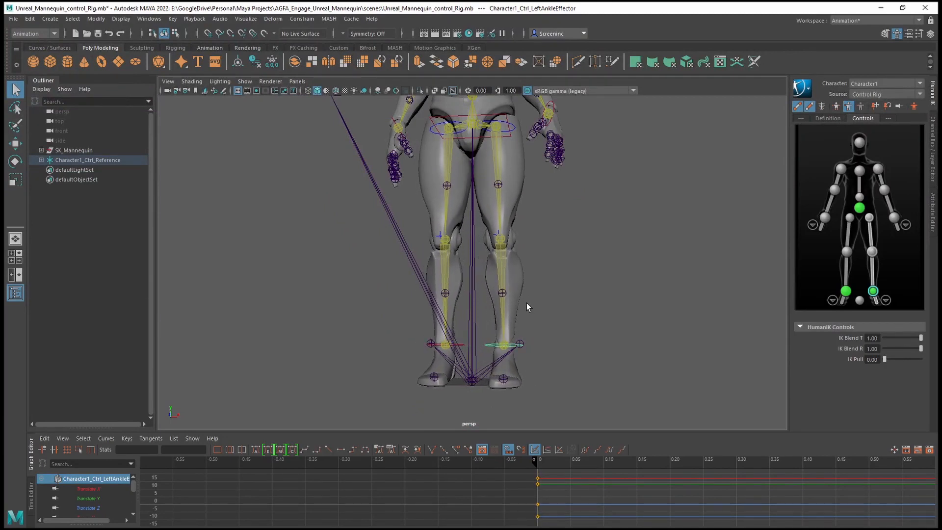
key(w)
drag(505, 297, 511, 270)
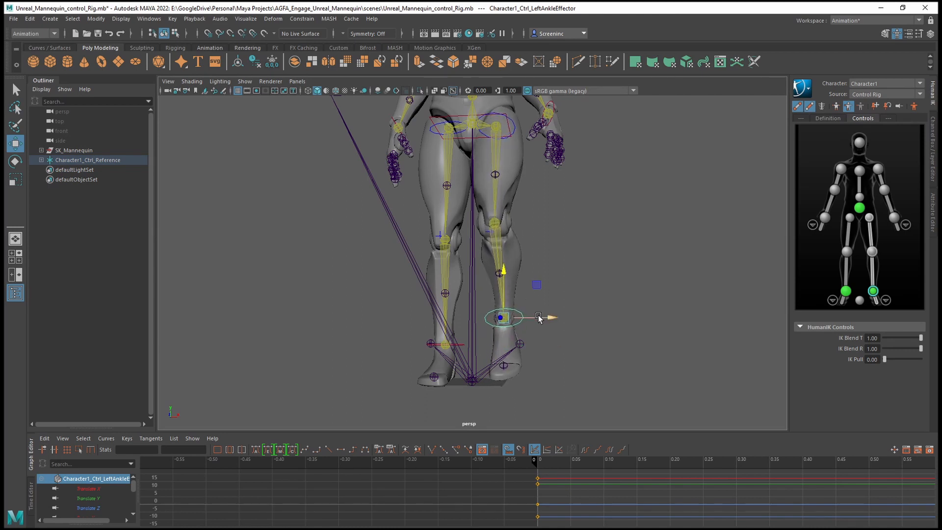
key(alt+v)
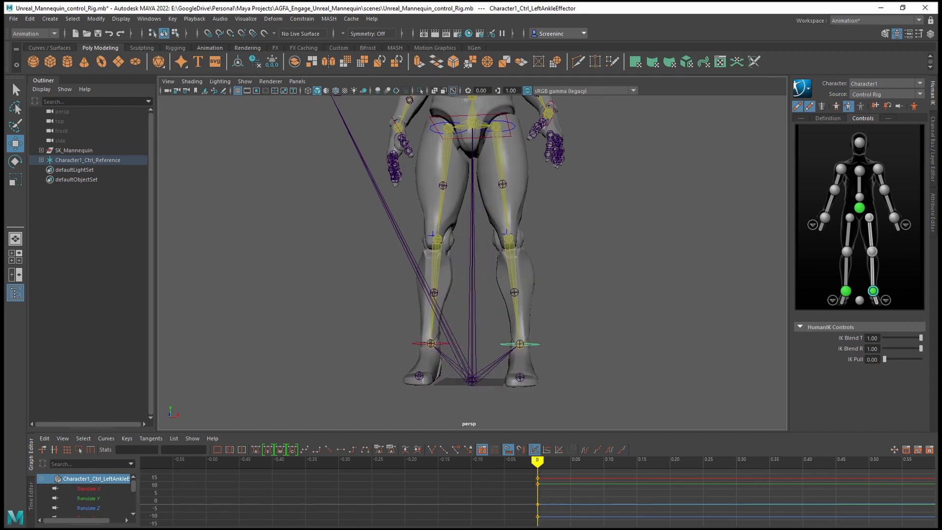
key(alt+v)
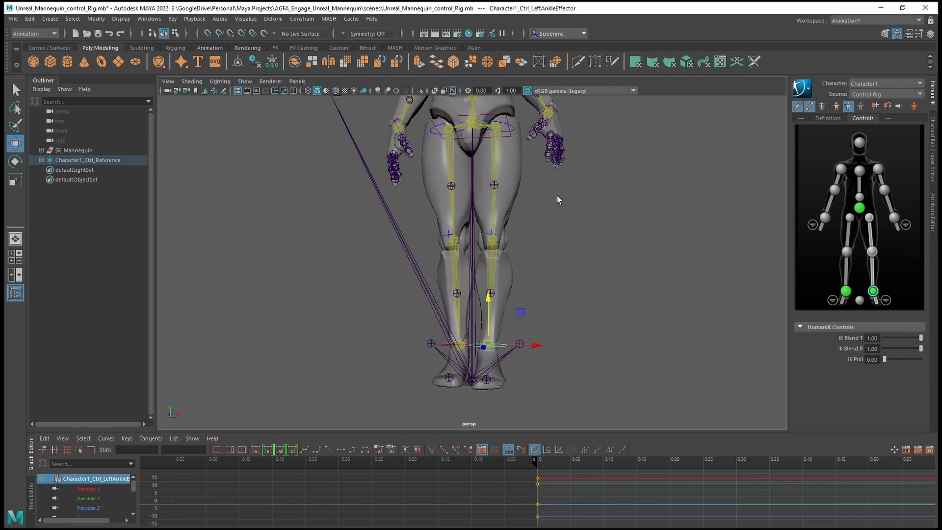
alt+drag(558, 200, 520, 252)
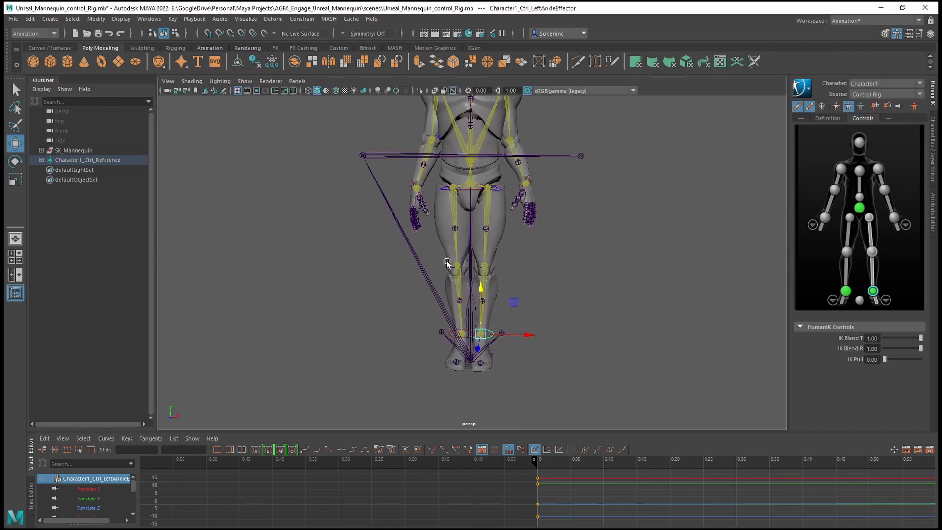
- Select the hips effector and key it at frame 0
key(q)
click(472, 189)
alt+middle_drag(567, 195, 564, 235)
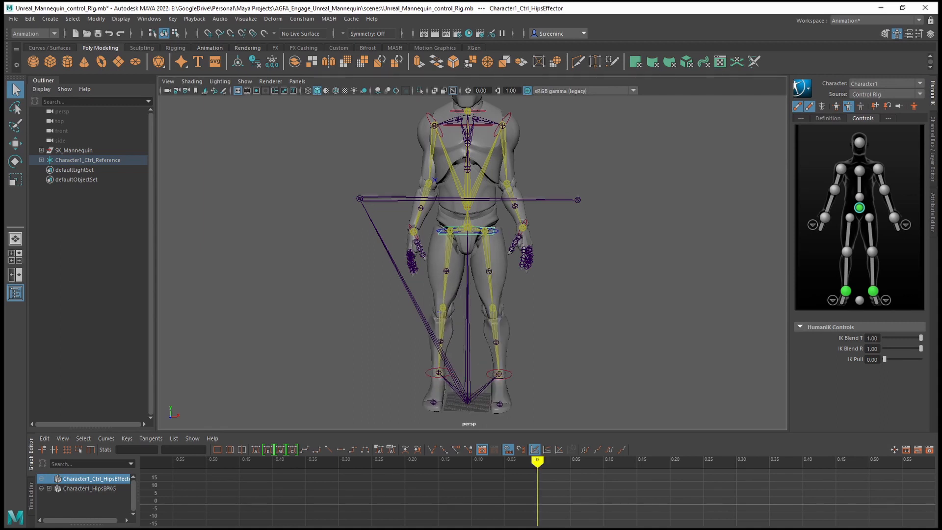
key(s)
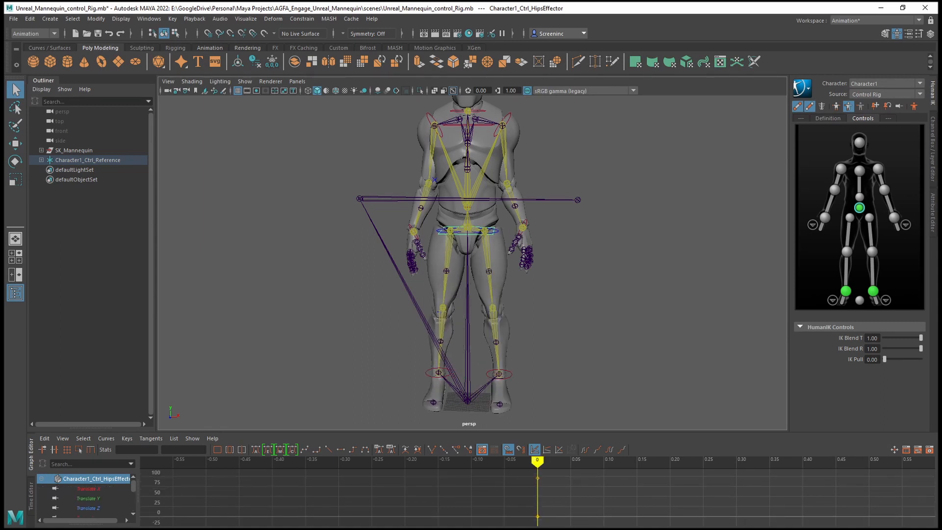
- At the frame where the left foot is lifted, rotate the hips effector to tilt the pelvis down toward the left leg
key(alt+v)
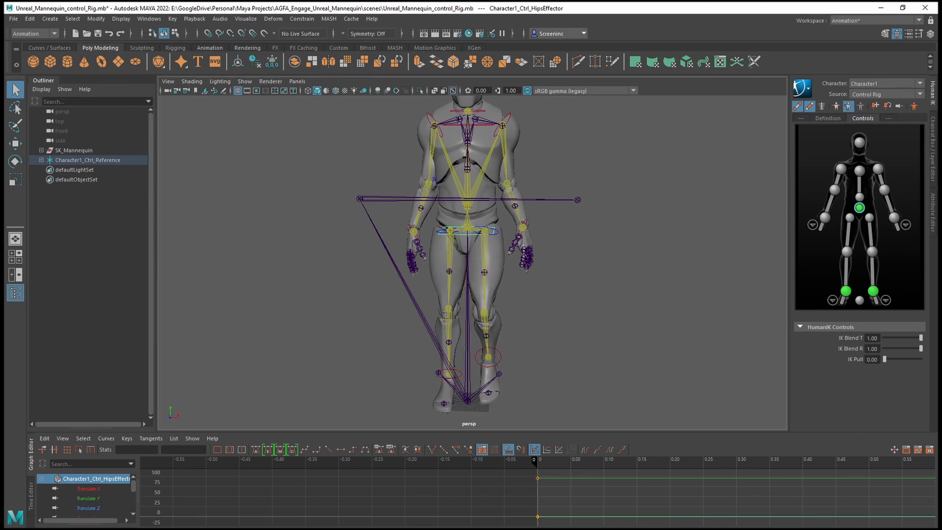
key(e)
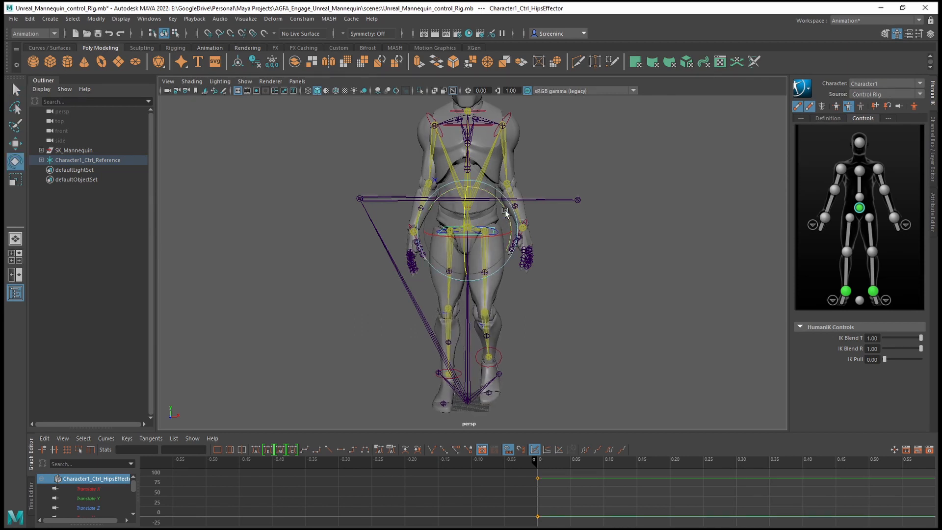
drag(506, 210, 504, 215)
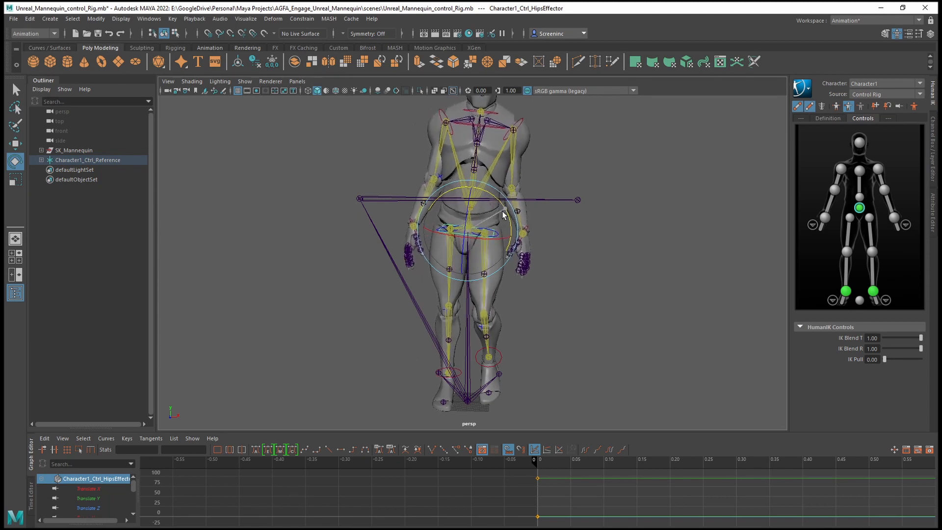
- Select the chest end effector and key it at frame 0
click(497, 129)
alt+middle_drag(496, 129, 524, 181)
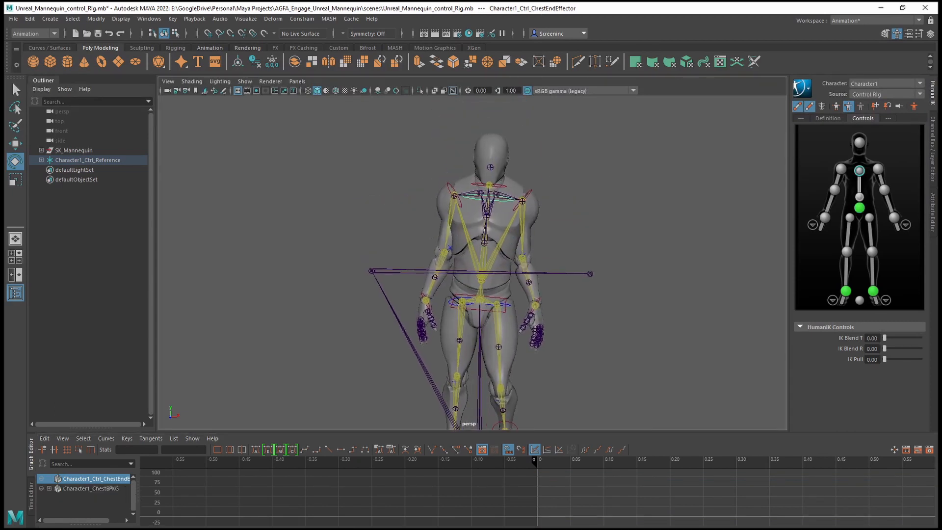
key(s)
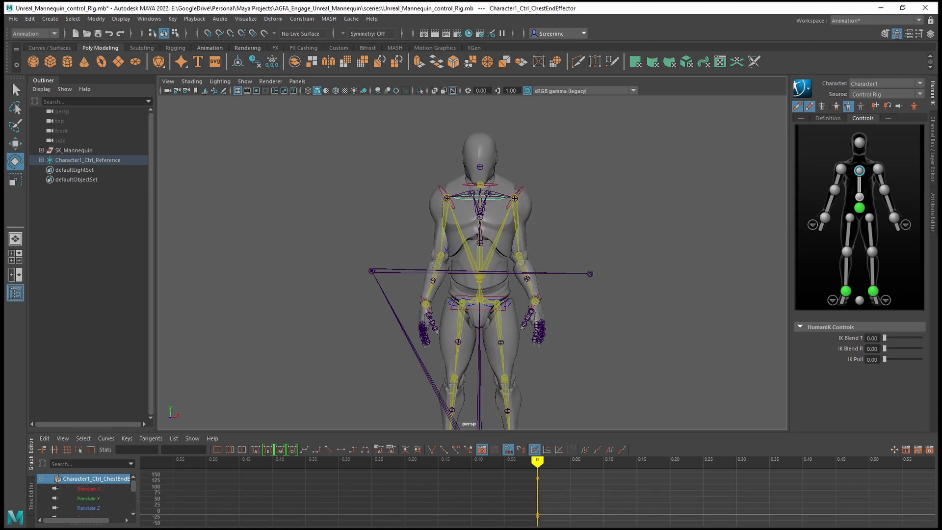
- At the lifted-foot frame, rotate the chest end effector opposite to the hips' tilt and key it
key(alt+v)
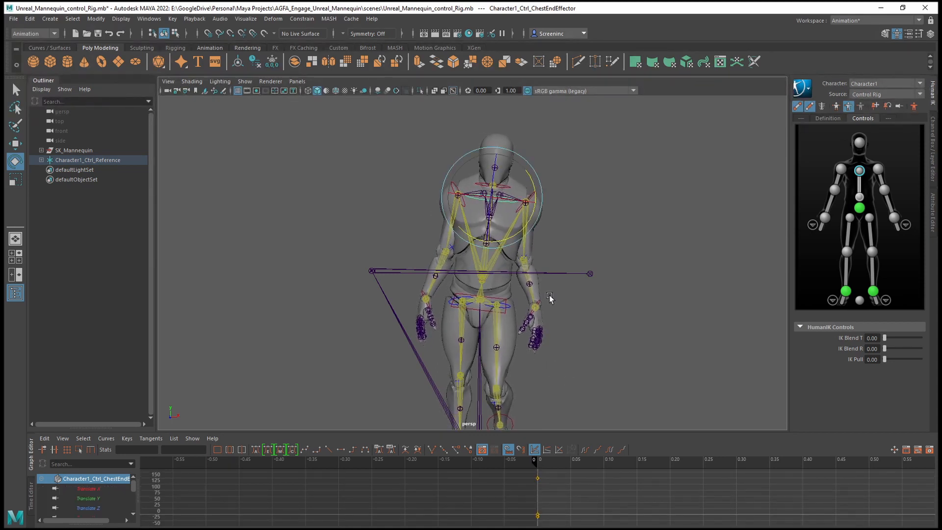
drag(534, 189, 522, 196)
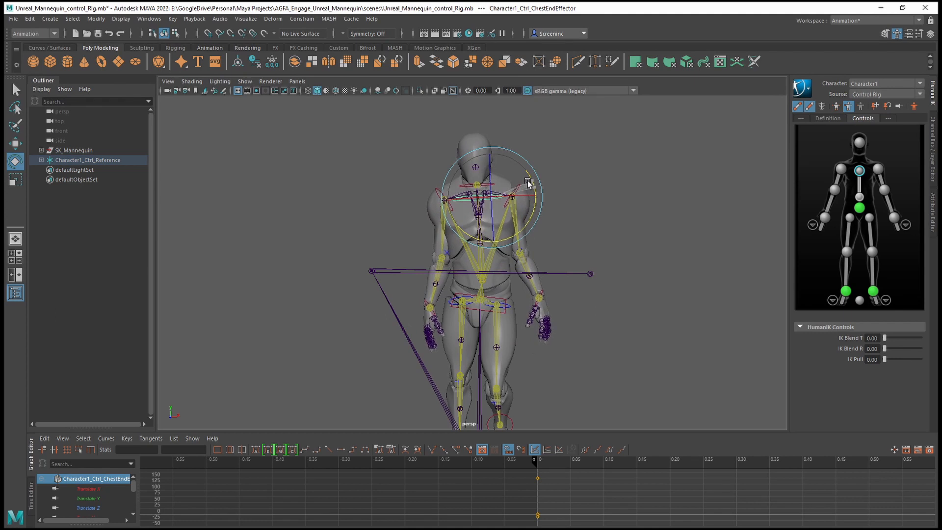
key(s)
- Bring the chest end effector back to its upright pose at the frame where the feet stand together
key(alt+v)
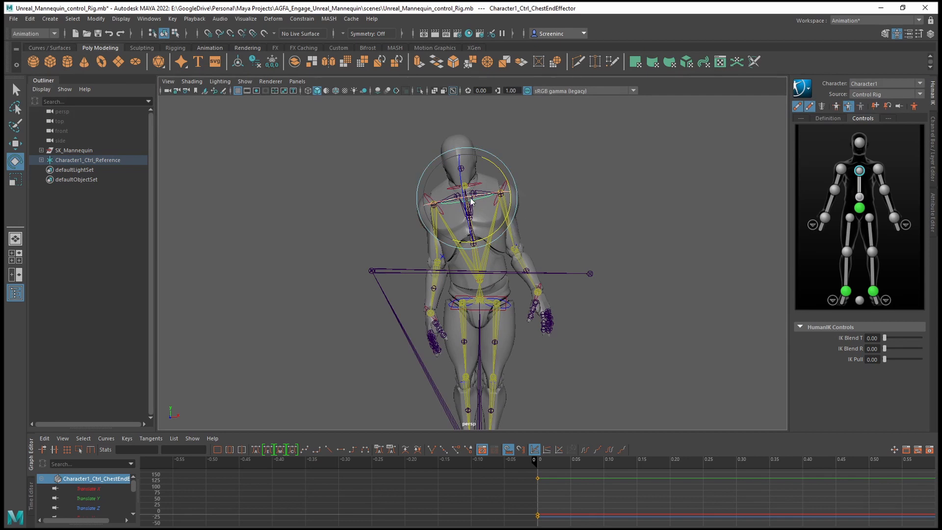
right_drag(471, 199, 475, 182)
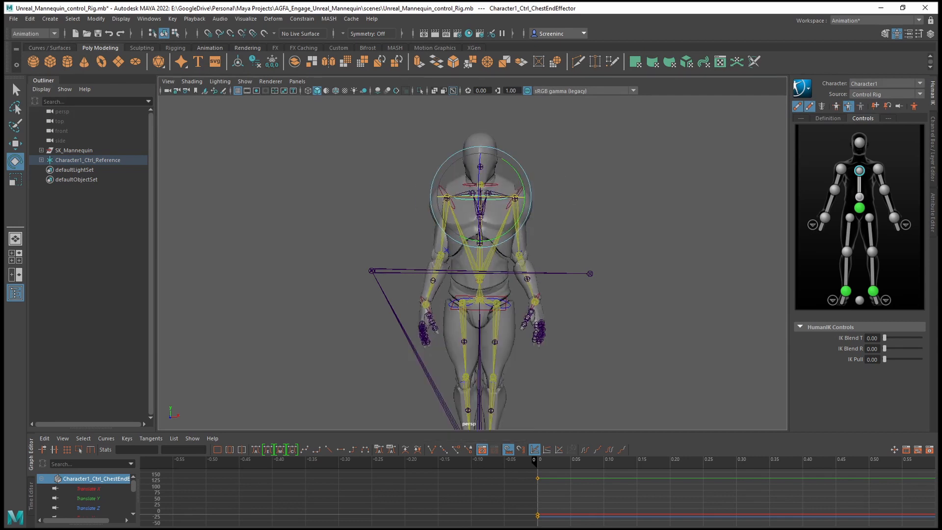
key(alt+v)
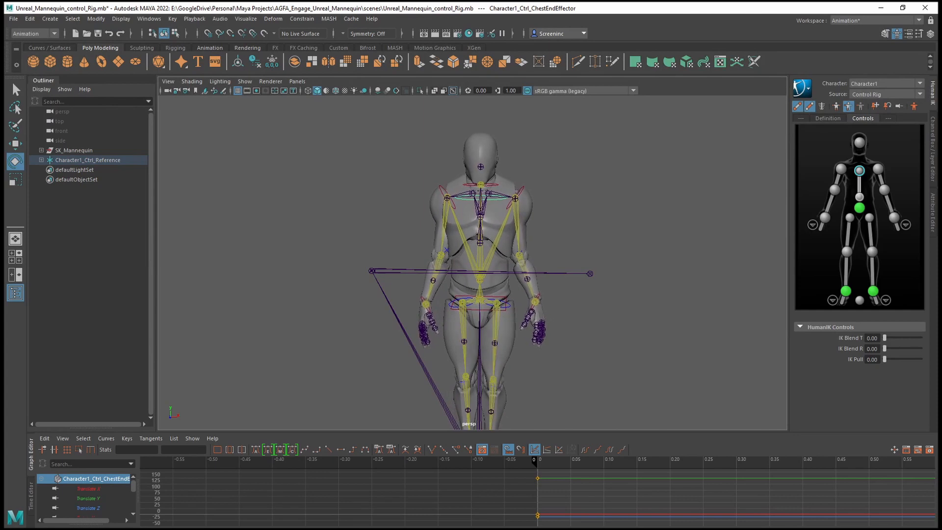
- Select the left wrist effector and, at frame 60, raise it in front of the body to head height
key(q)
click(536, 304)
key(w)
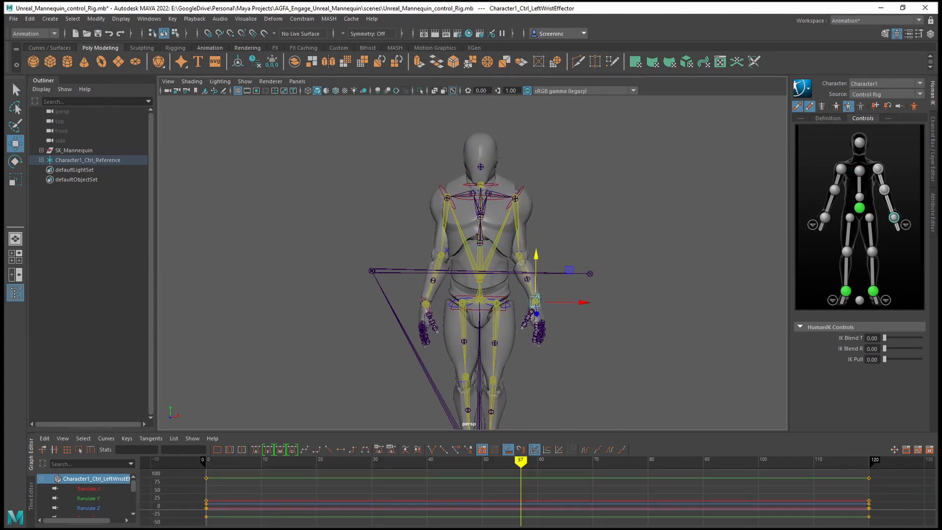
key(alt+shift+v)
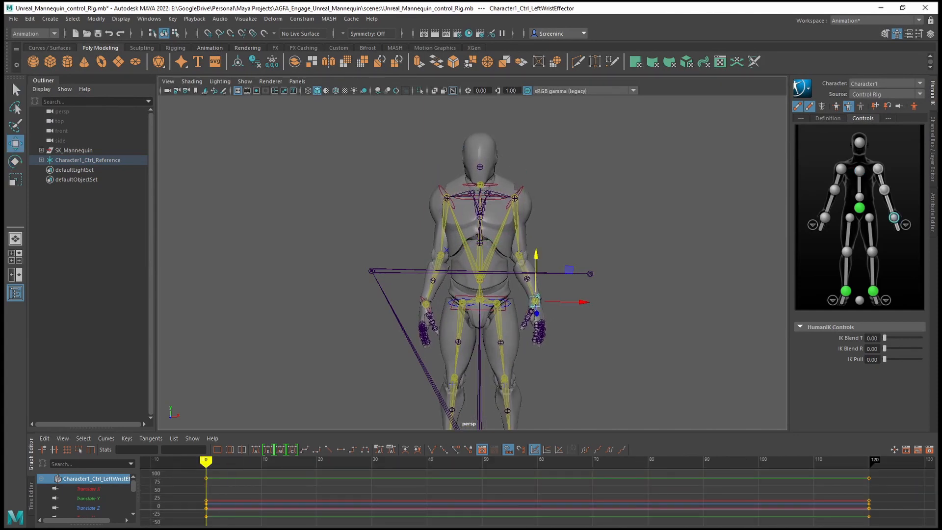
key(alt+v)
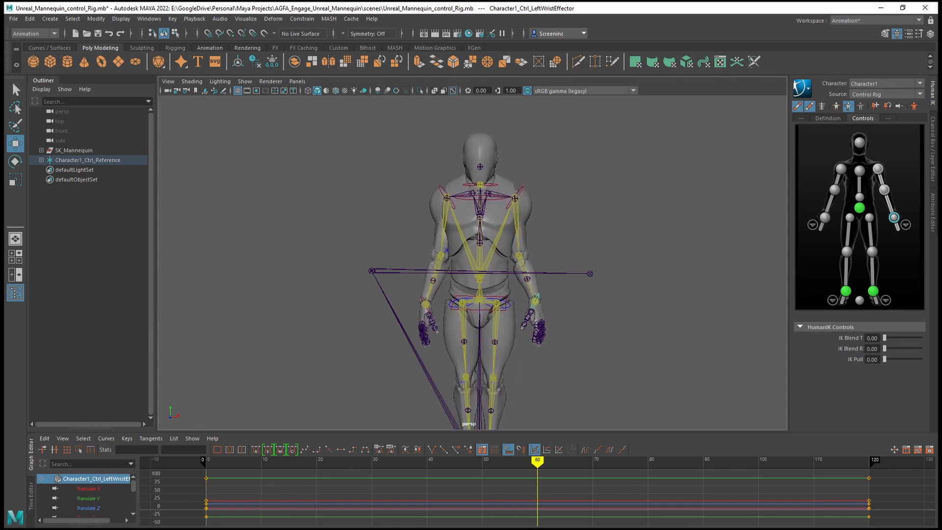
alt+drag(602, 329, 492, 303)
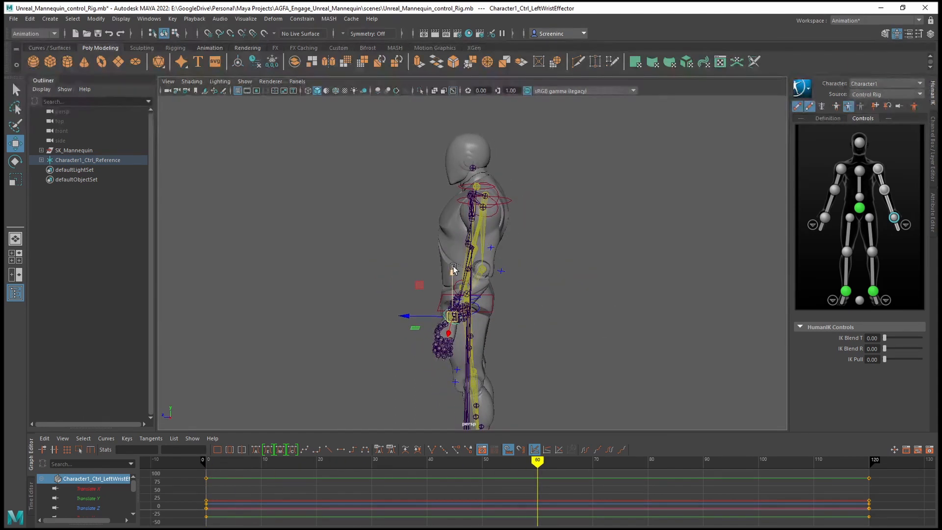
drag(453, 269, 543, 171)
alt+drag(588, 191, 435, 182)
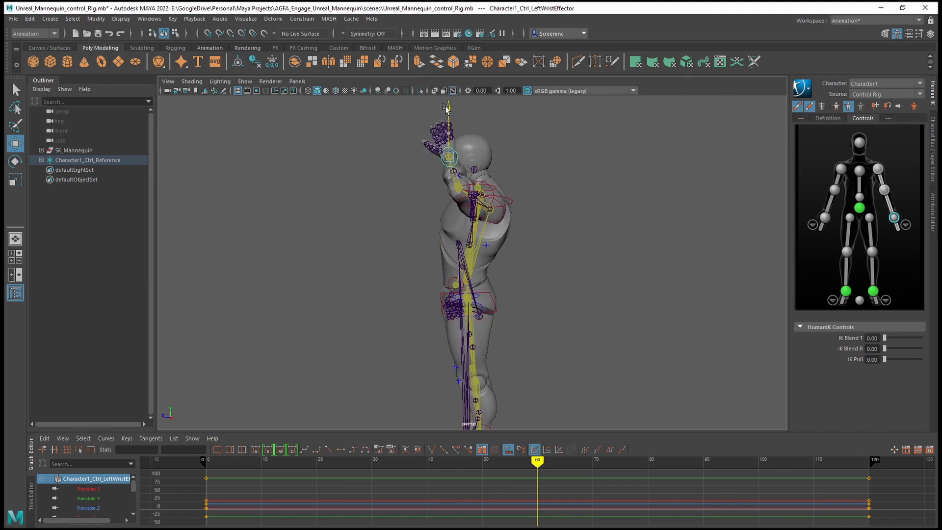
alt+drag(446, 108, 511, 126)
- Rotate the left wrist effector at frame 60 to turn the raised hand across the forehead in a salute
key(e)
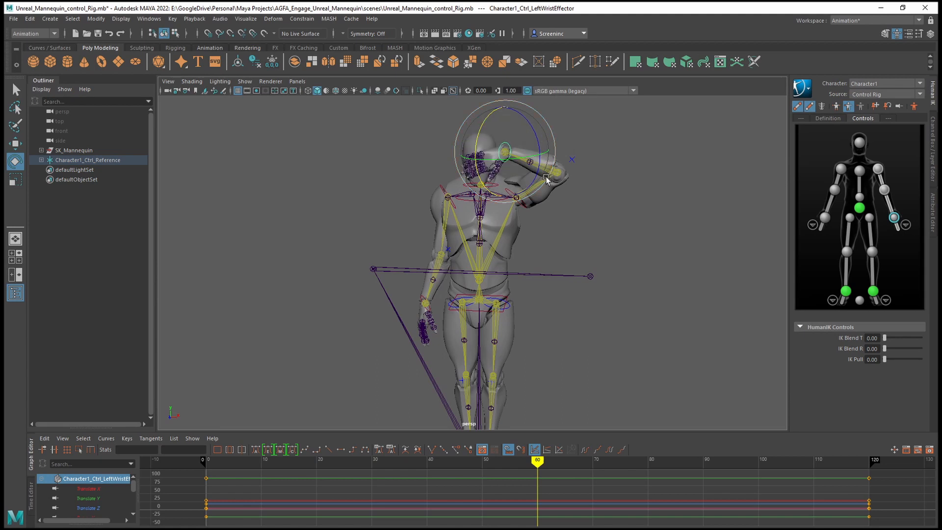
alt+drag(547, 178, 457, 192)
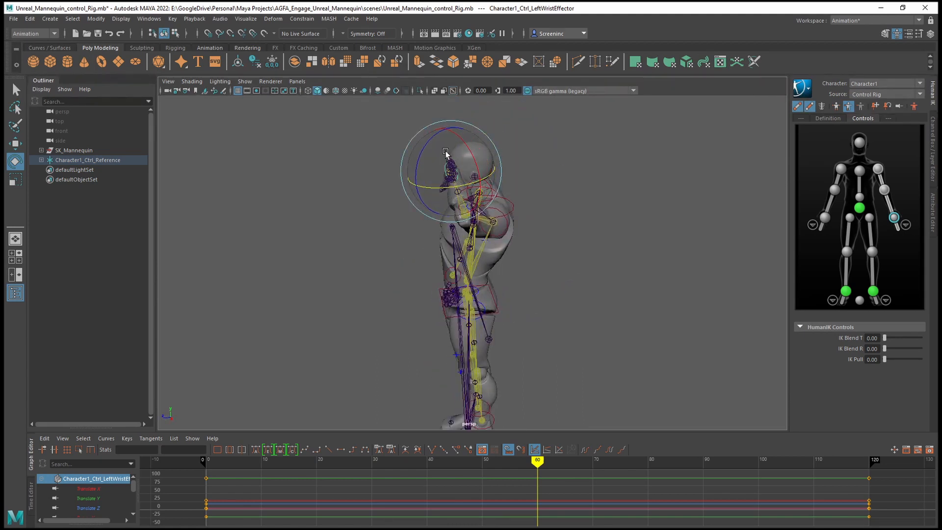
mouse_move(435, 127)
mouse_down()
mouse_move(426, 129)
mouse_move(432, 114)
mouse_up()
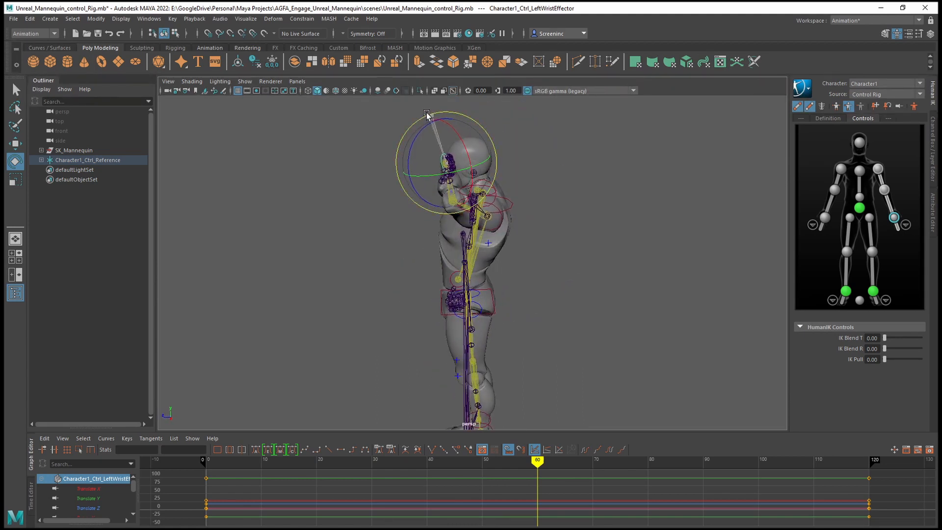
drag(364, 170, 365, 184)
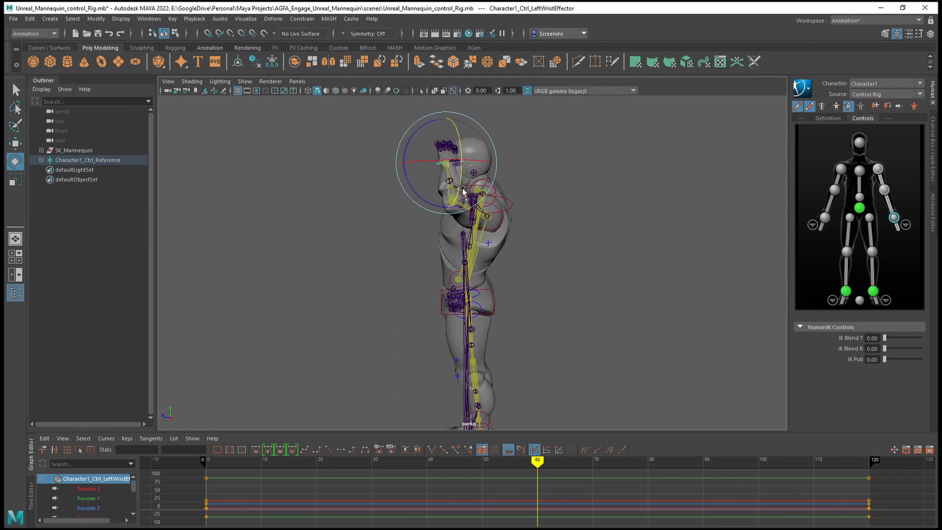
alt+drag(463, 191, 516, 202)
- Fine-tune the left wrist effector's position beside the head for the salute and key it at frame 60
key(w)
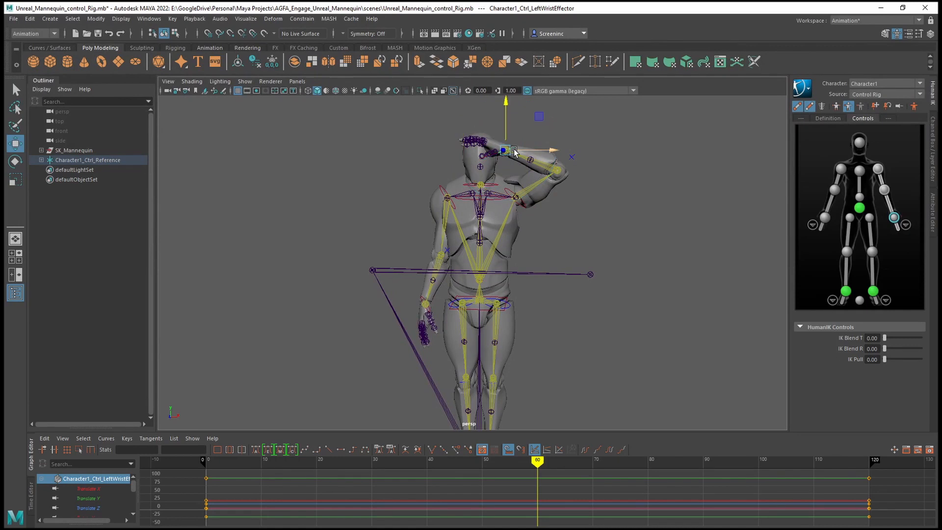
drag(527, 153, 518, 129)
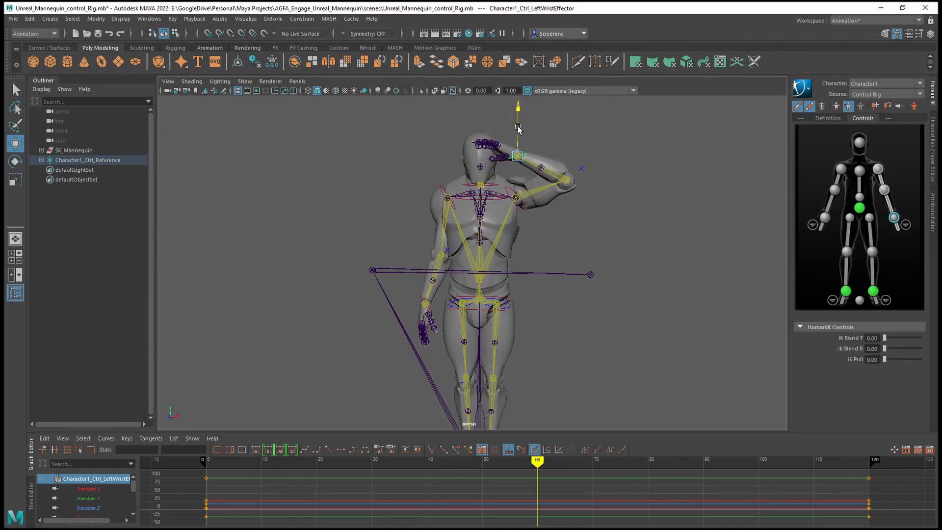
alt+drag(580, 146, 463, 111)
key(e)
key(w)
alt+drag(354, 207, 464, 211)
alt+drag(512, 181, 528, 193)
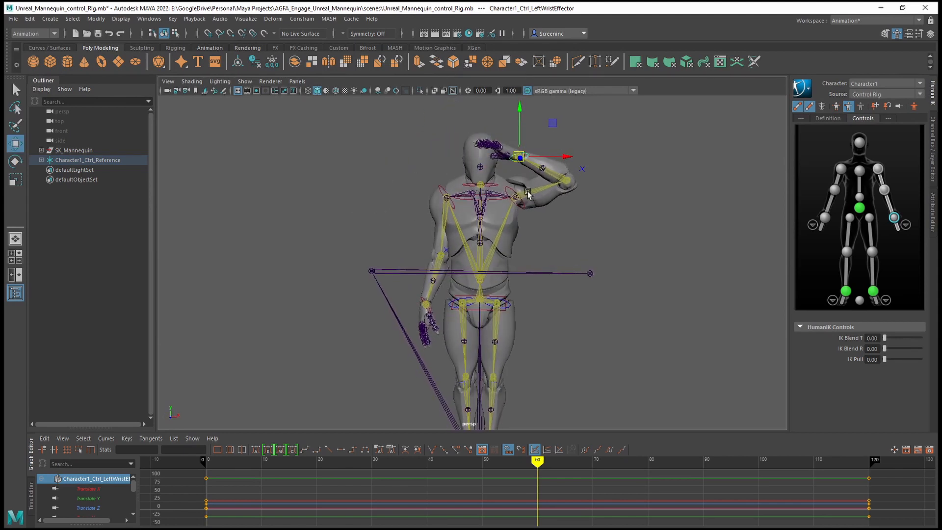
drag(561, 157, 557, 158)
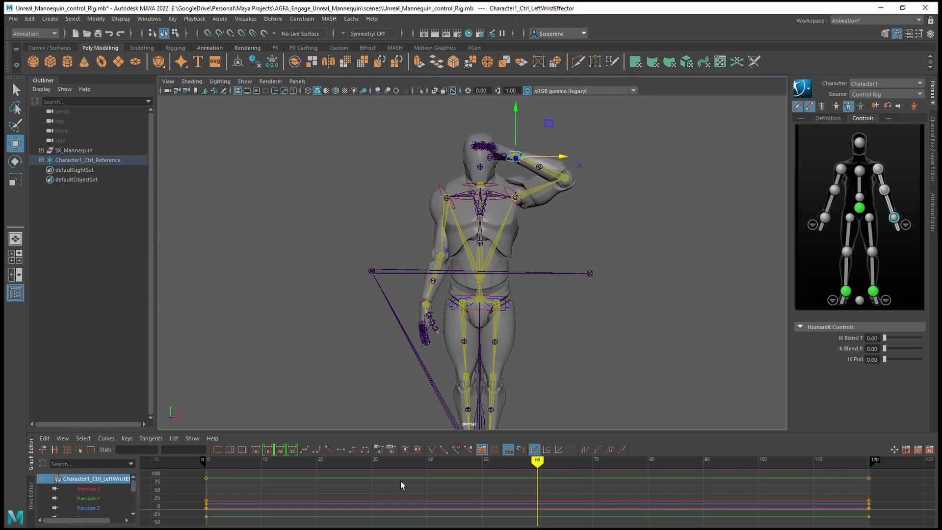
key(s)
- At frame 30, move the left wrist effector inward in front of the chest and key it
mouse_move(537, 462)
mouse_down()
mouse_move(204, 462)
mouse_move(520, 461)
mouse_move(206, 461)
mouse_move(377, 462)
mouse_up()
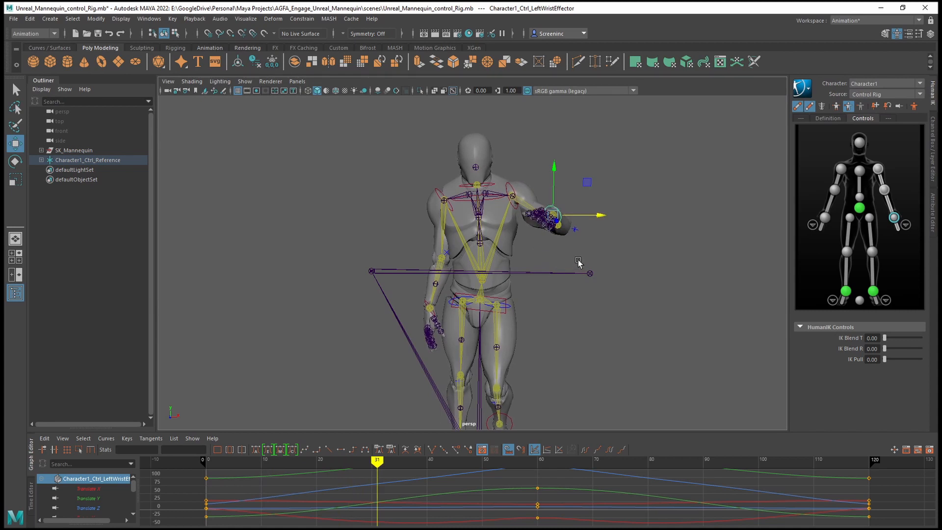
drag(611, 215, 512, 263)
drag(377, 462, 371, 461)
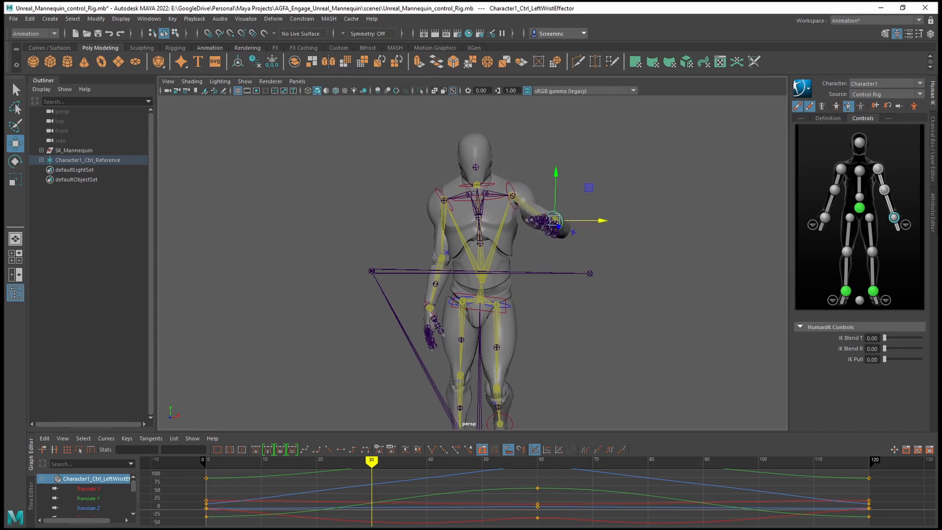
drag(607, 220, 552, 220)
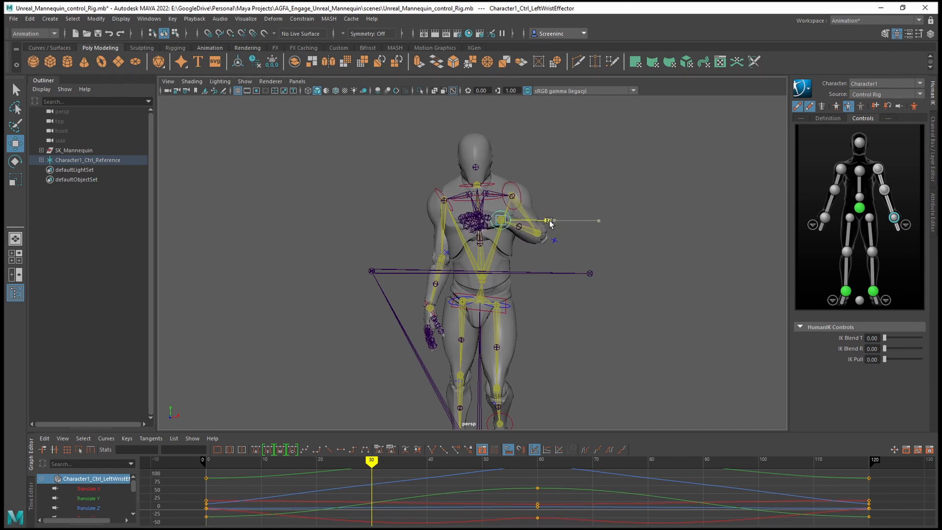
key(s)
- Copy the left wrist effector's salute key from frame 60 and paste it at frame 80
mouse_move(372, 462)
mouse_down()
mouse_move(509, 461)
mouse_move(205, 462)
mouse_move(530, 461)
mouse_move(204, 461)
mouse_move(869, 462)
mouse_move(237, 461)
mouse_move(626, 462)
mouse_move(537, 461)
mouse_up()
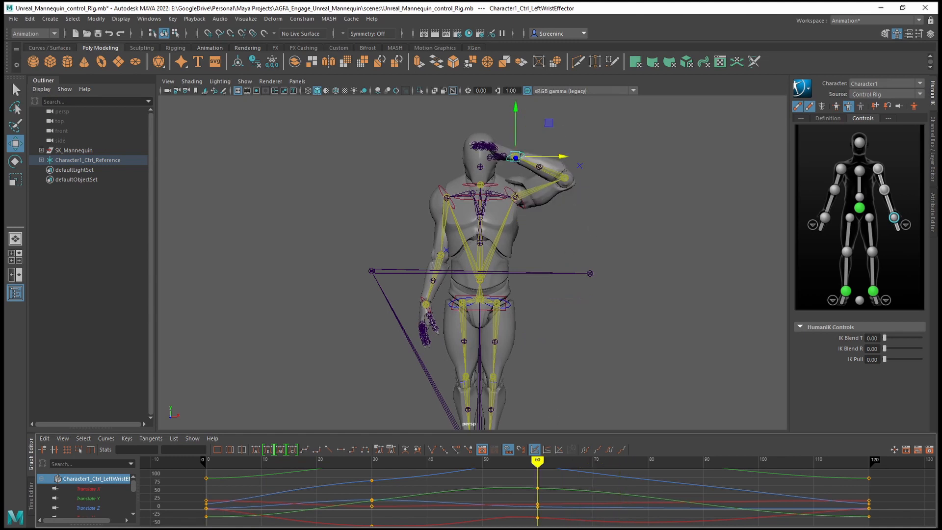
right_click(402, 528)
click(428, 372)
click(648, 461)
right_click(532, 461)
mouse_move(579, 377)
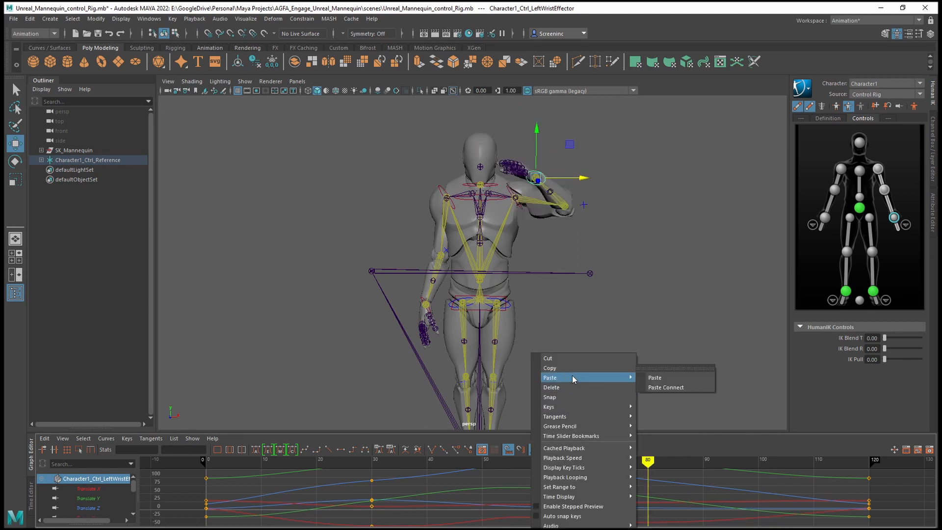
click(671, 377)
- At frame 100, extend the left wrist effector out to the side, rotate the hand in line with the forearm and key it
mouse_move(648, 461)
mouse_down()
mouse_move(588, 461)
mouse_move(869, 462)
mouse_move(642, 461)
mouse_move(864, 462)
mouse_move(759, 461)
mouse_up()
drag(576, 226, 521, 211)
key(e)
drag(540, 180, 652, 222)
key(w)
key(e)
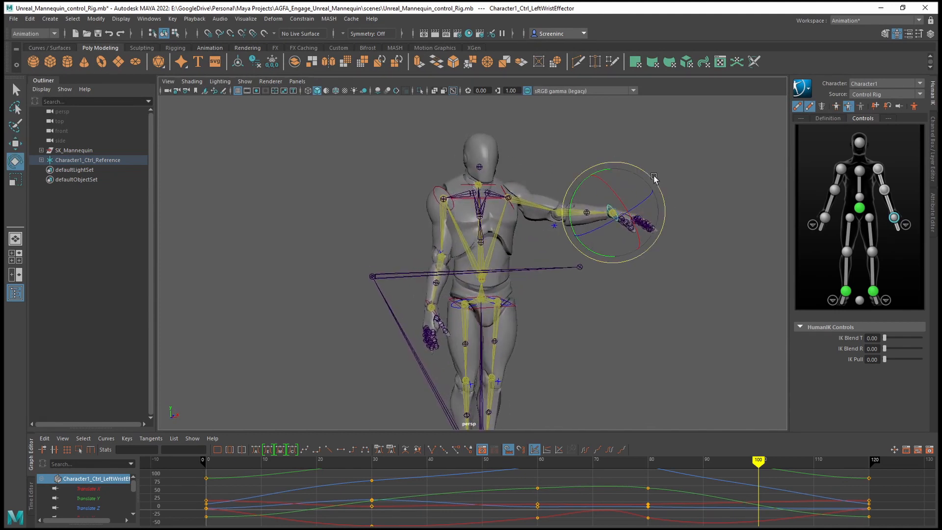
drag(654, 179, 646, 206)
key(w)
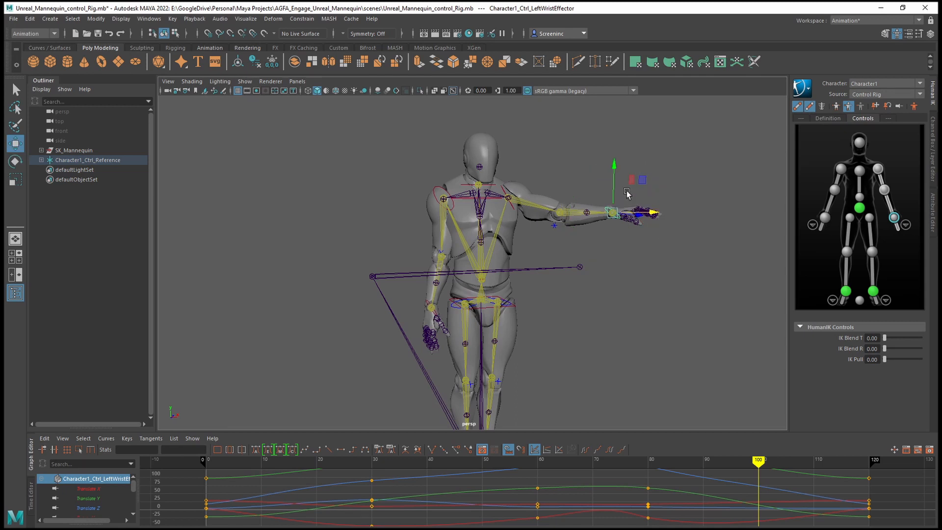
key(s)
- At frame 90, lower the left wrist effector to chest height, bring it inward and key it
mouse_move(613, 529)
mouse_down()
mouse_move(414, 529)
mouse_move(746, 529)
mouse_move(609, 528)
mouse_up()
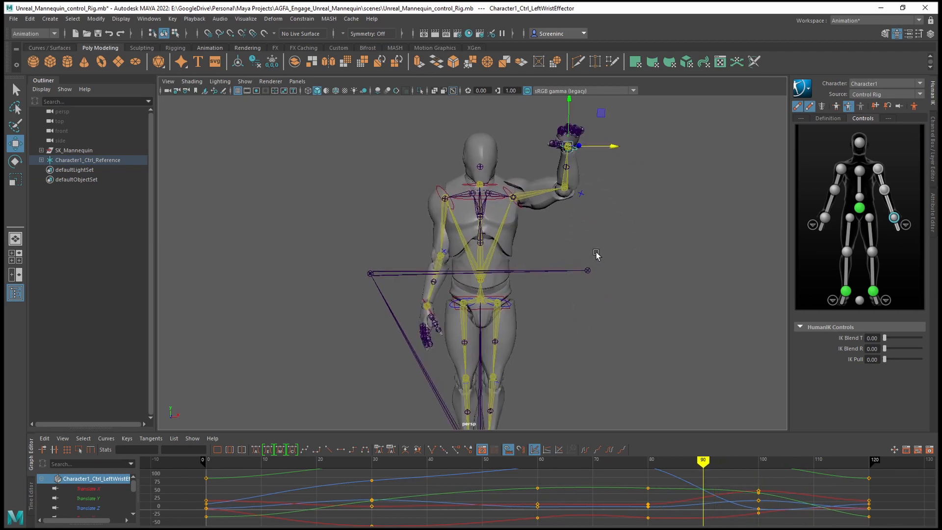
drag(569, 108, 547, 184)
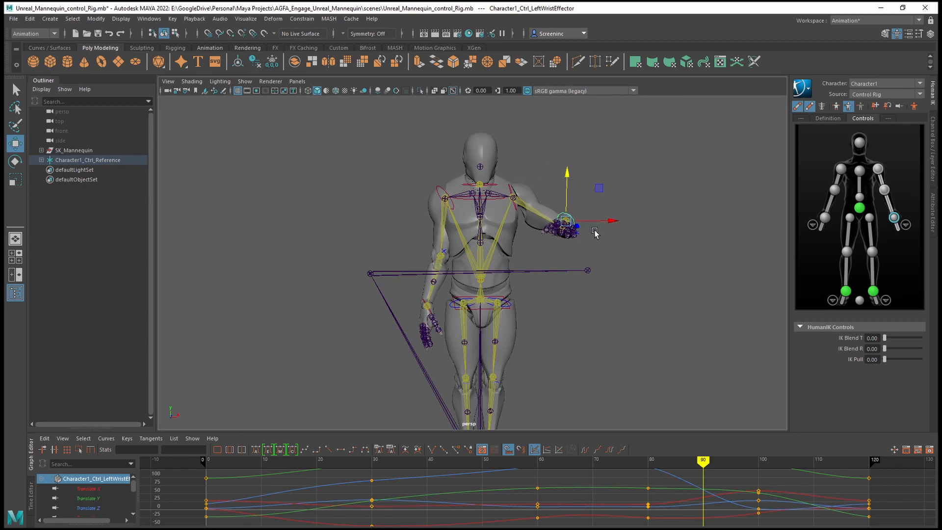
drag(592, 226, 547, 229)
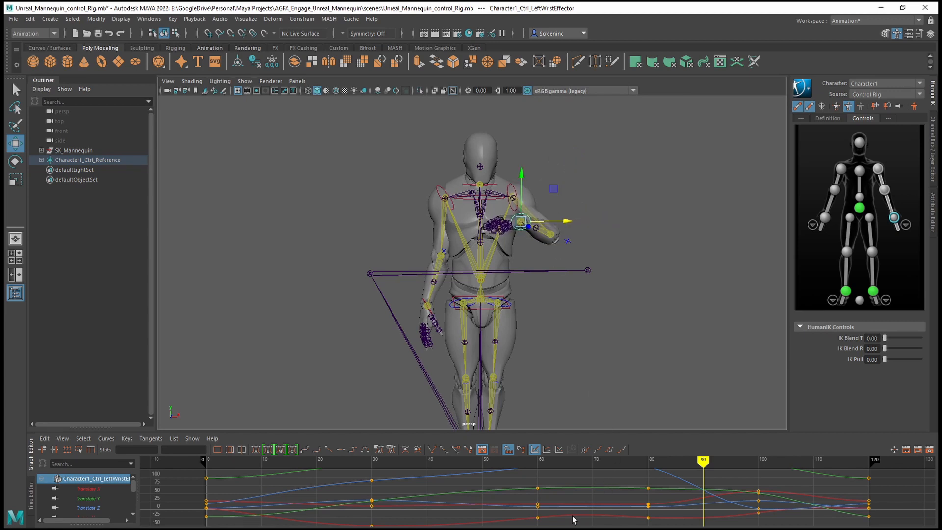
key(s)
- Play back the animation to check the left arm's movement into and out of the salute
drag(575, 522, 740, 528)
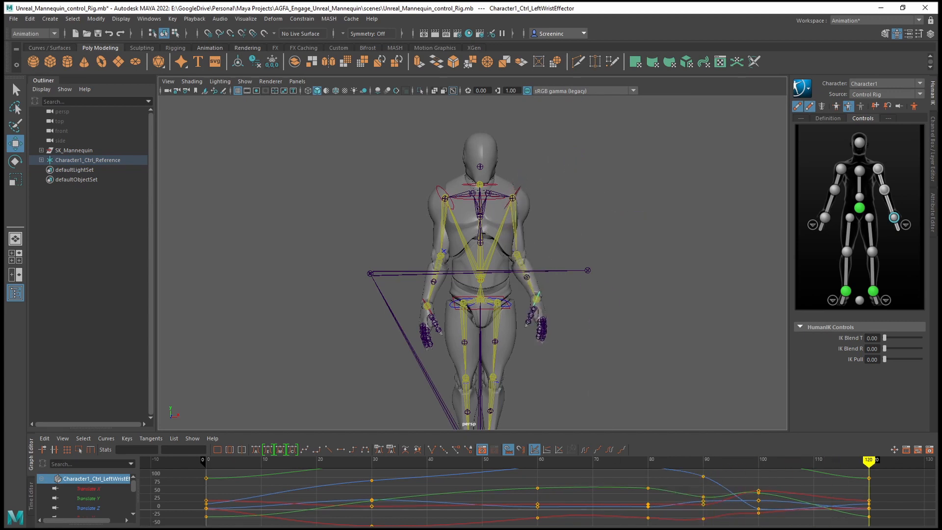
key(alt+v)
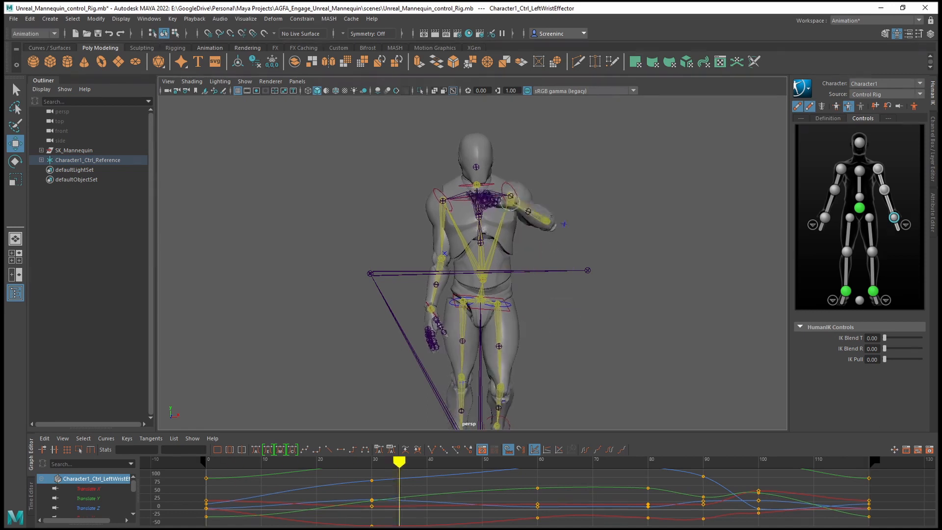
key(alt+v)
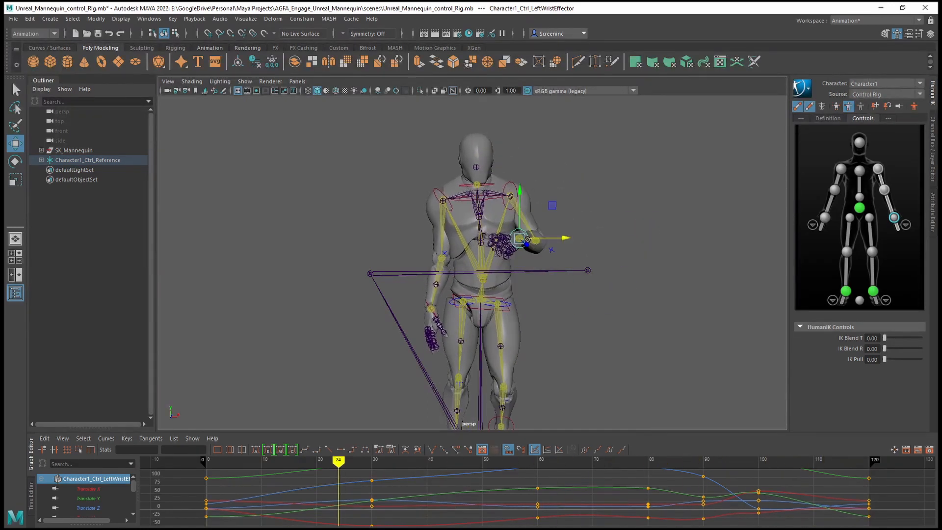
- At frame 100, lower the extended left wrist effector to about hip height, bring it in toward the body and key it again
drag(624, 528, 630, 528)
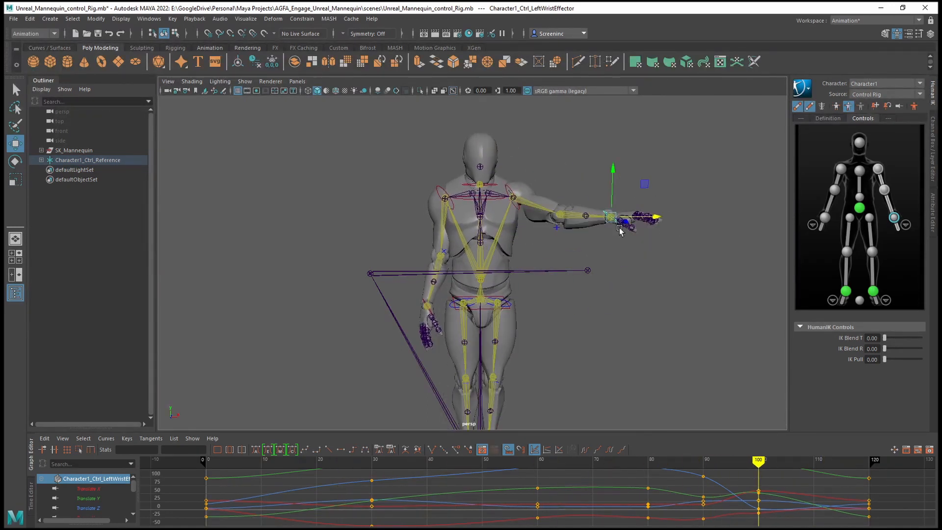
drag(612, 198, 643, 265)
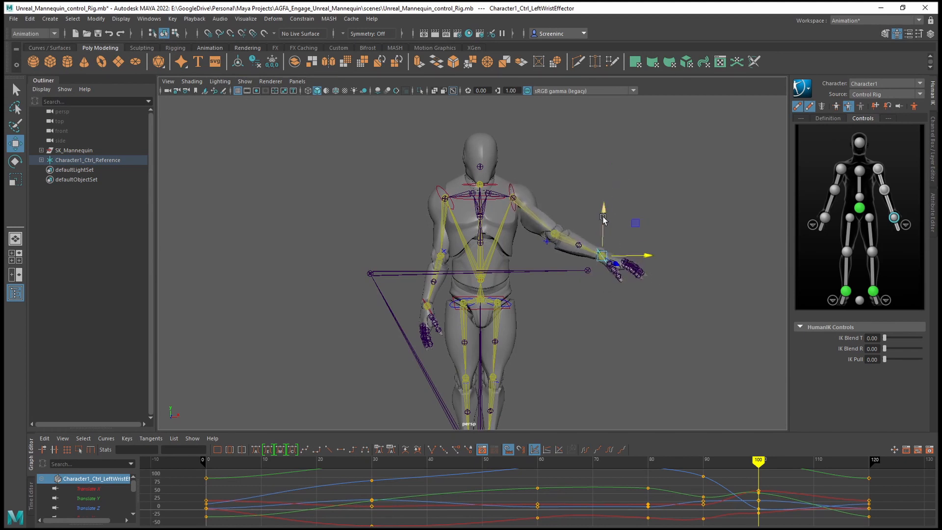
alt+drag(605, 220, 481, 280)
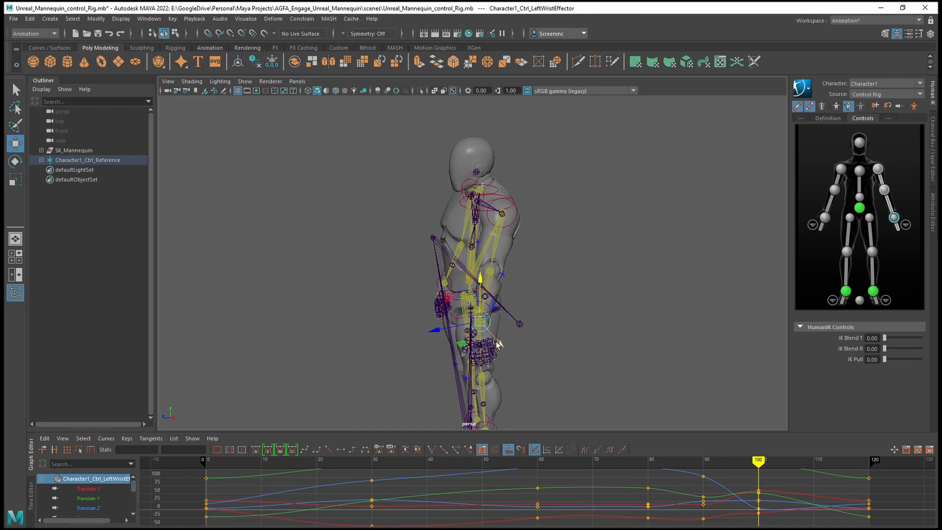
drag(497, 343, 481, 339)
key(s)
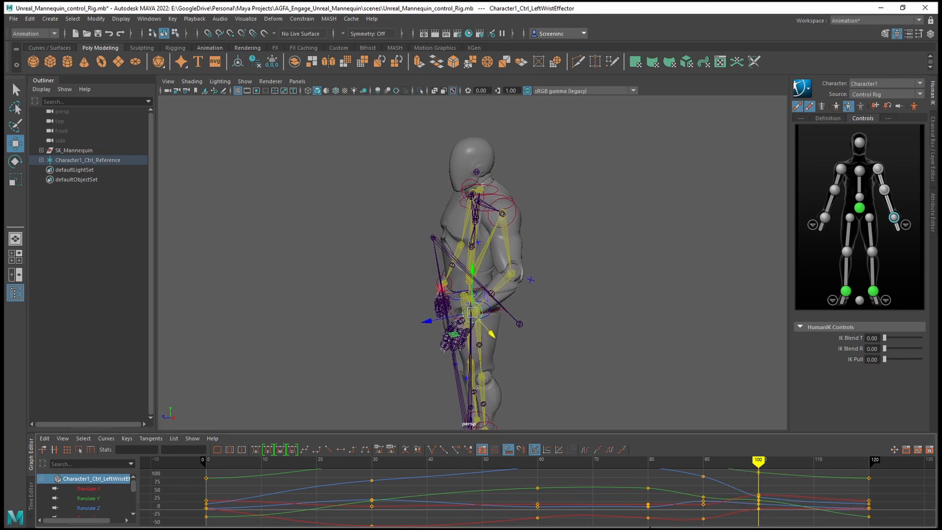
- Play back the animation through frame 120 to review the revised left arm movement
mouse_move(759, 461)
mouse_down()
mouse_move(614, 461)
mouse_move(869, 461)
mouse_up()
key(alt+v)
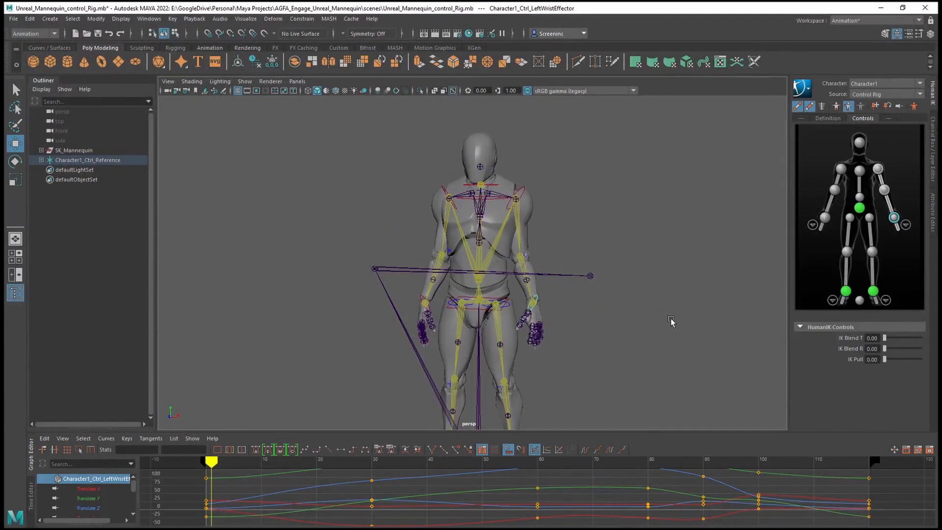
alt+drag(581, 280, 628, 266)
key(q)
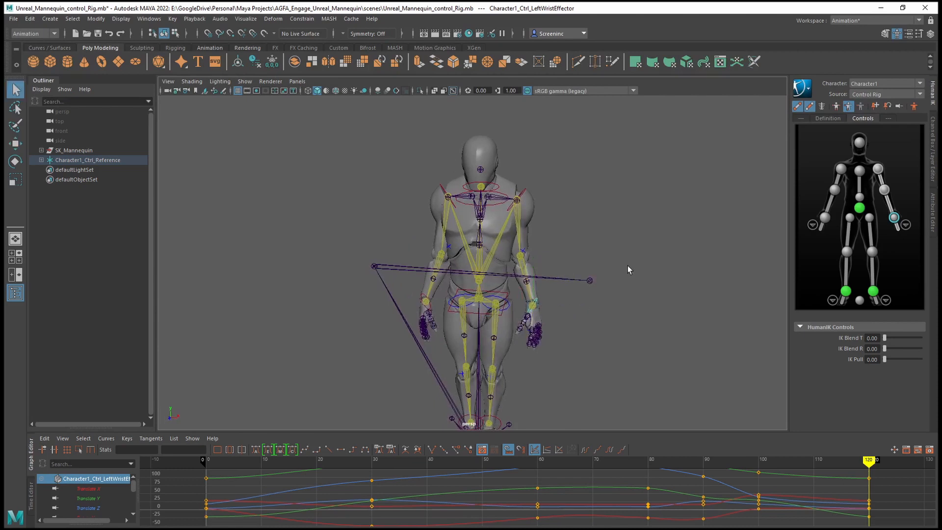
- Select the hips effector and the left ankle effector in turn to examine their keyframes along the timeline
click(466, 316)
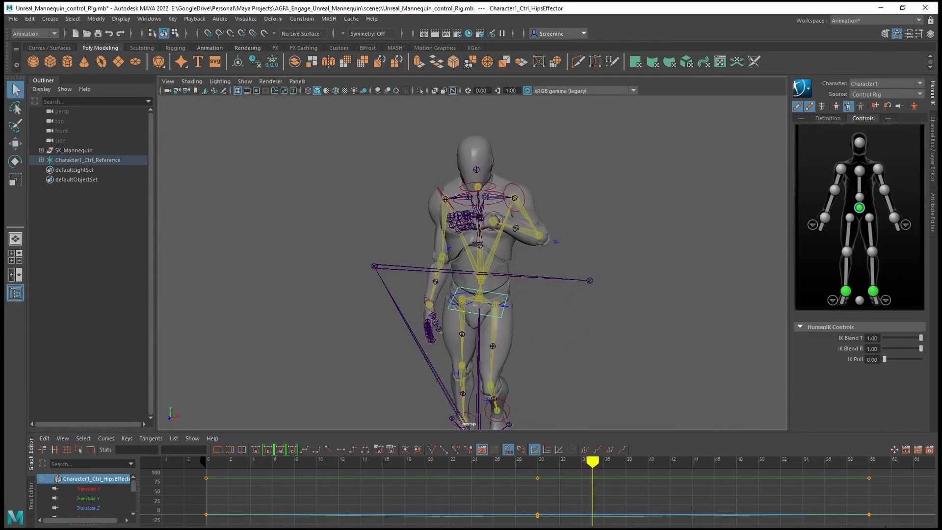
click(499, 423)
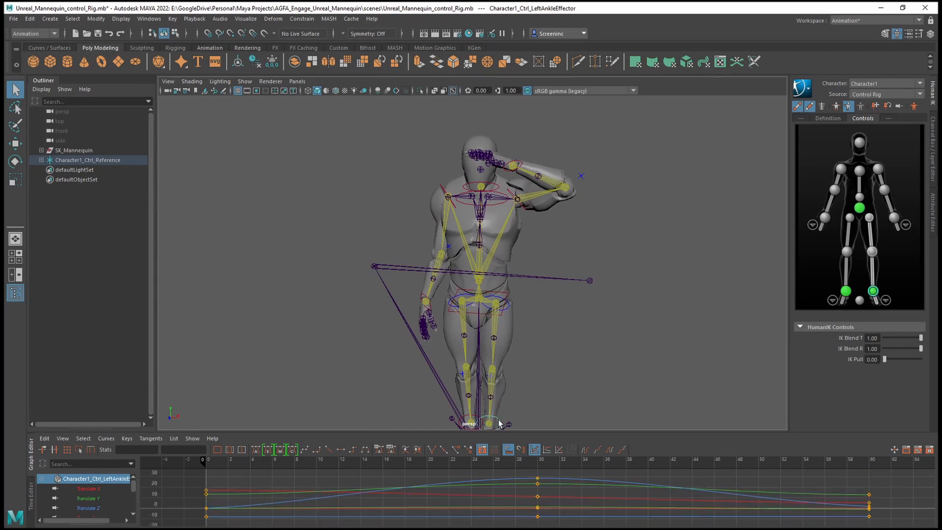
key(ctrl+z)
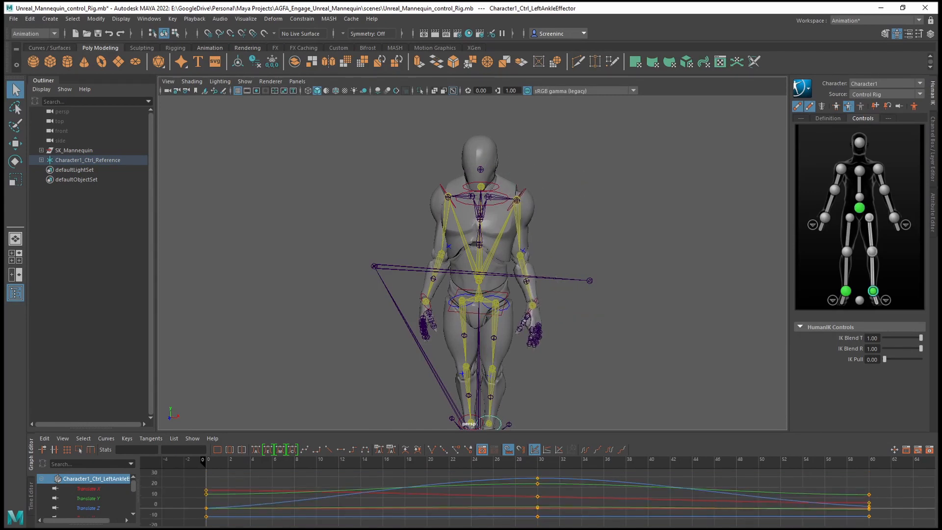
- Copy the left ankle effector's key at frame 0 and paste it at frame 120
right_click(27, 528)
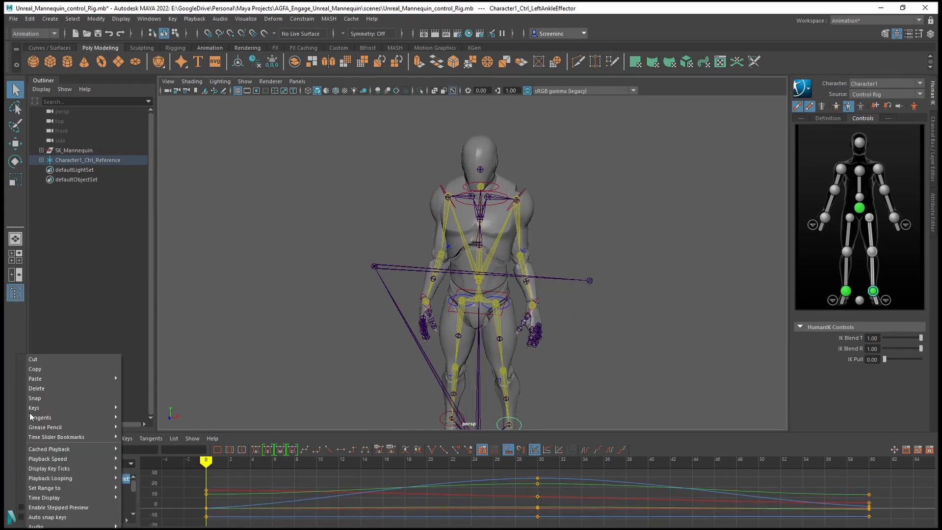
click(52, 370)
click(790, 528)
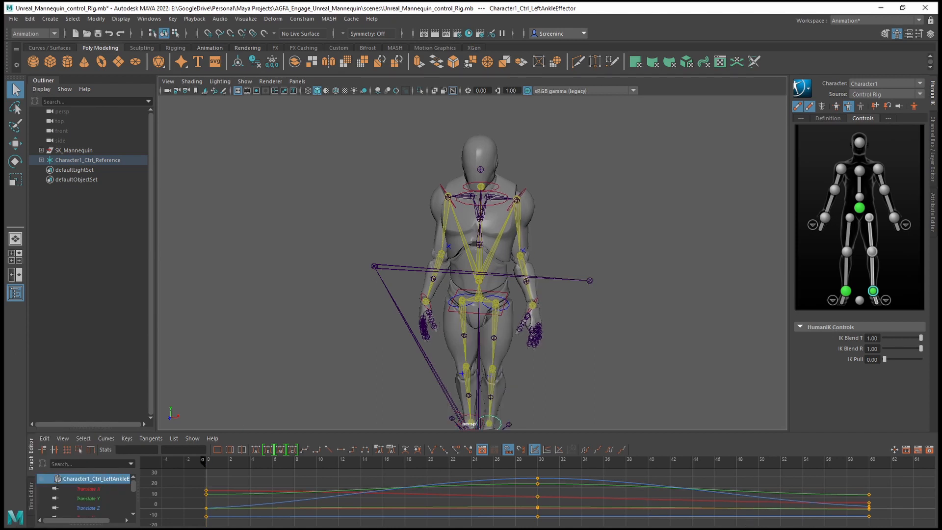
right_click(789, 528)
mouse_move(848, 375)
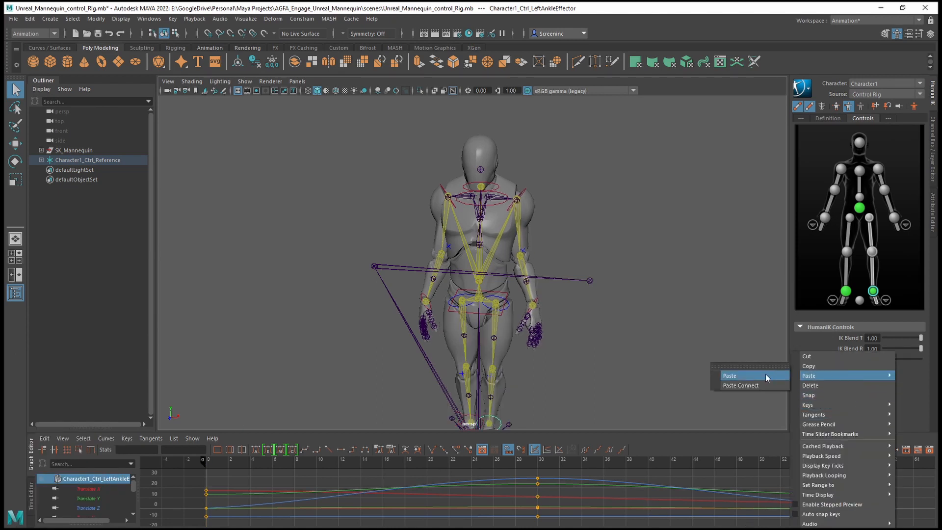
click(729, 375)
- Copy the right ankle effector's key at frame 0 and paste it at frame 120
click(485, 416)
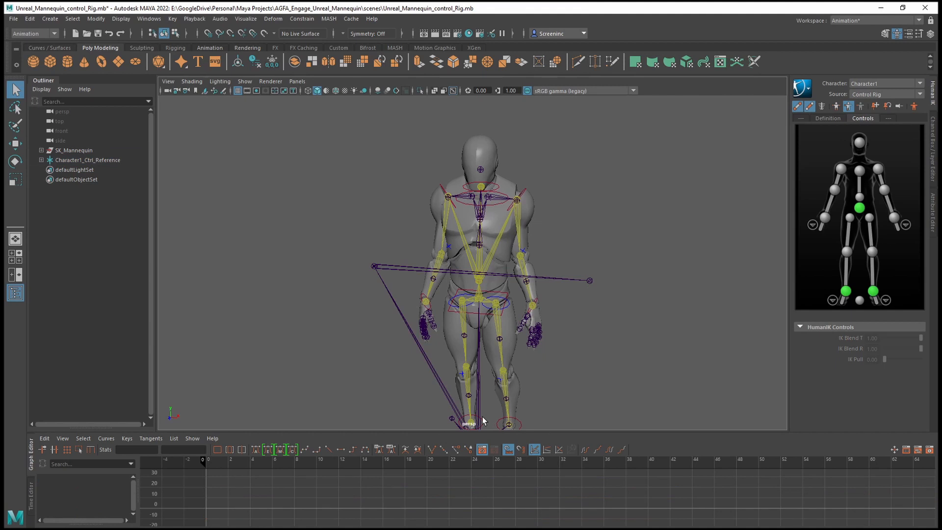
click(27, 528)
right_click(27, 528)
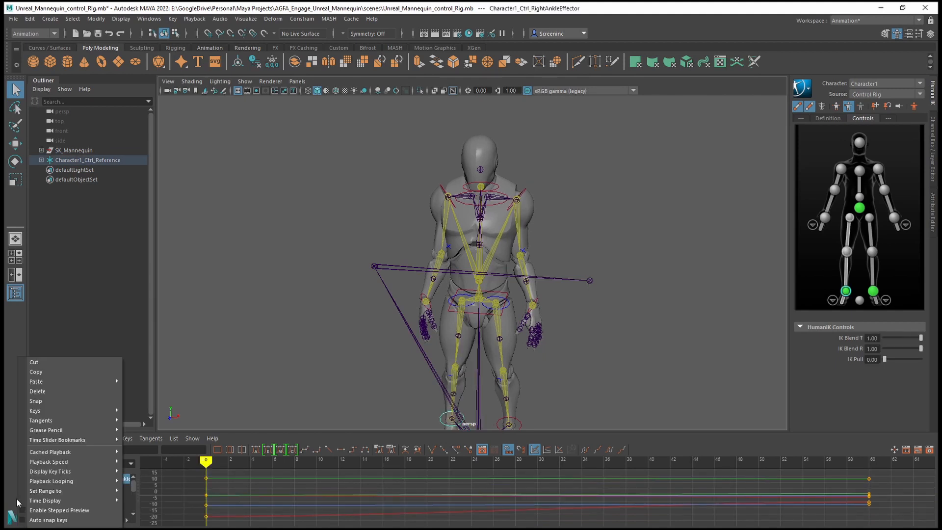
click(45, 373)
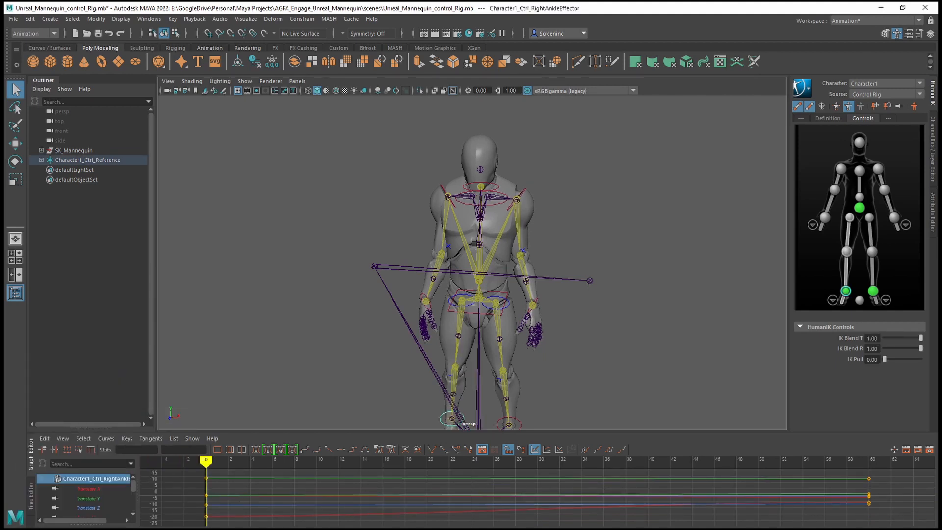
click(778, 528)
right_click(778, 528)
mouse_move(816, 375)
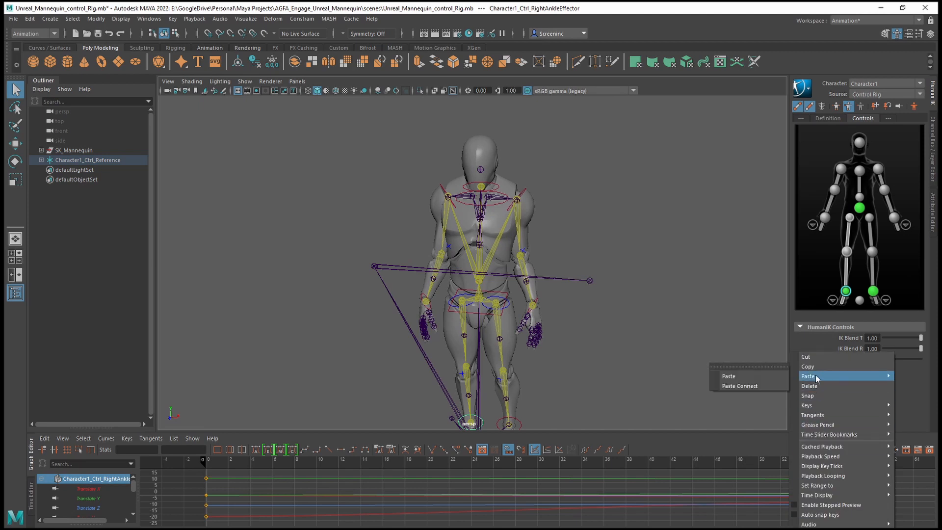
click(777, 374)
- Copy the left ankle effector's key at frame 60 and paste it at frame 80
alt+drag(613, 366, 602, 352)
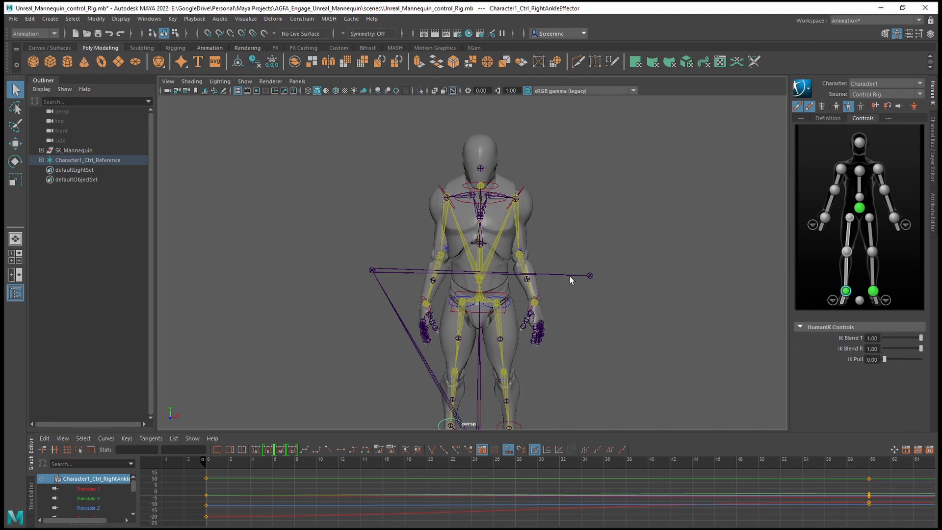
alt+middle_drag(636, 337, 645, 289)
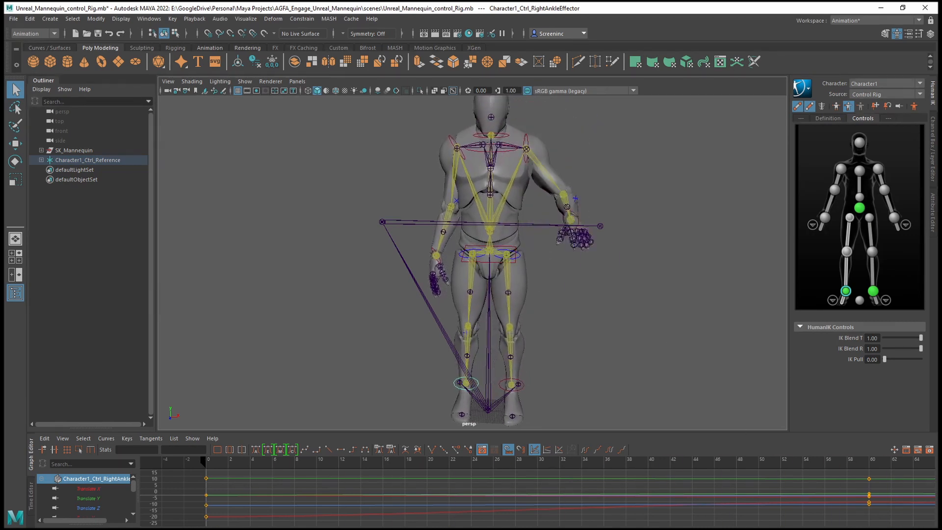
click(520, 387)
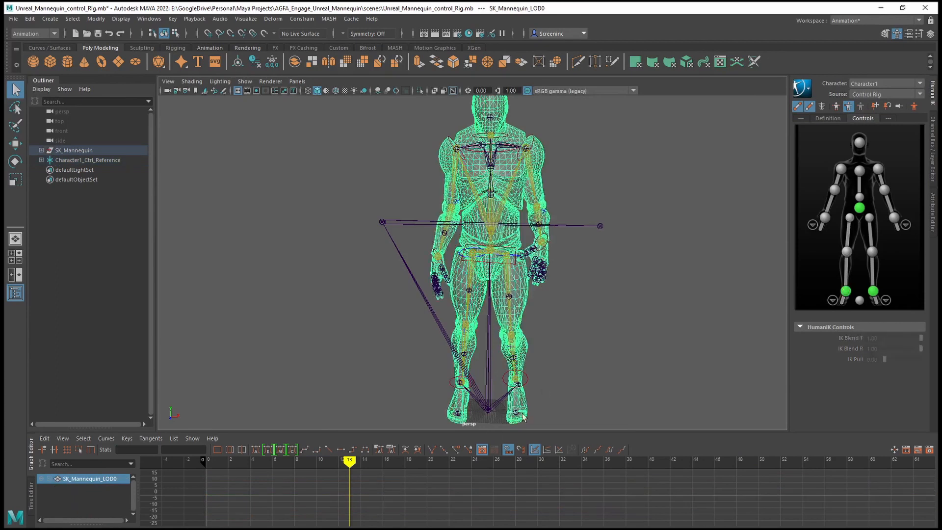
click(526, 382)
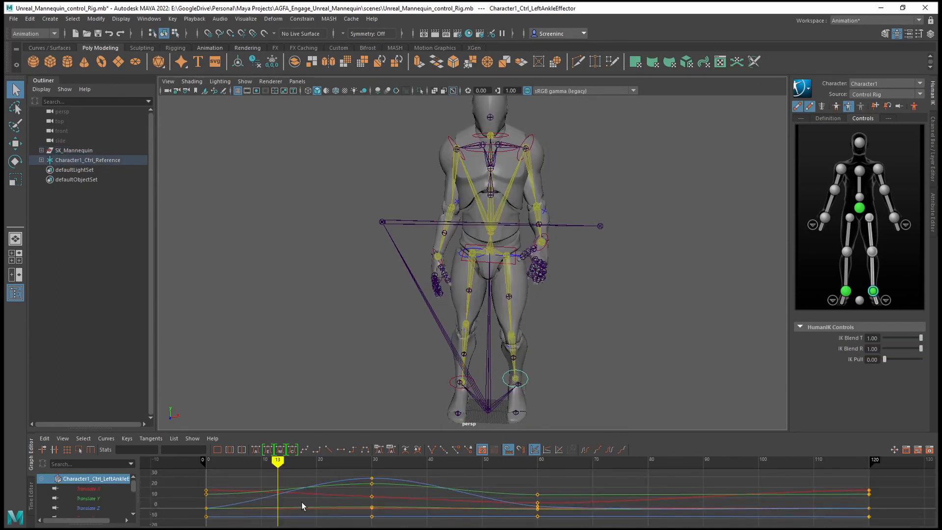
mouse_move(278, 460)
mouse_down()
mouse_move(709, 460)
mouse_move(480, 461)
mouse_move(652, 460)
mouse_move(538, 460)
mouse_up()
key(w)
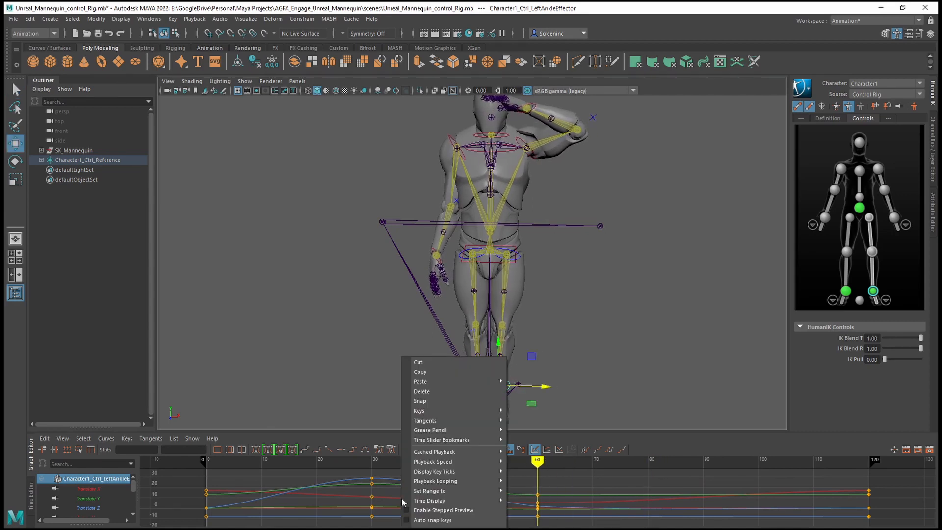
right_click(402, 460)
click(421, 372)
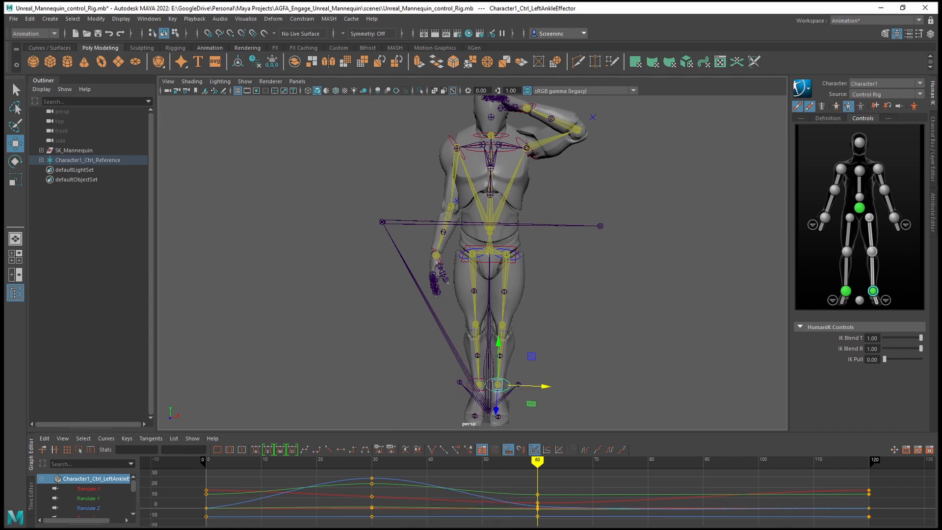
click(648, 460)
mouse_move(648, 460)
mouse_down()
mouse_move(599, 460)
mouse_move(669, 461)
mouse_move(648, 460)
mouse_up()
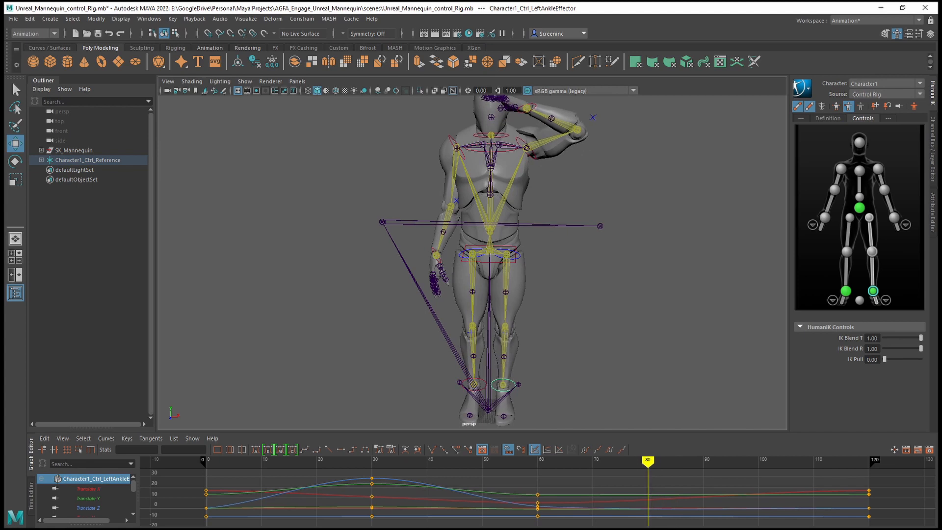
right_click(536, 356)
mouse_move(563, 380)
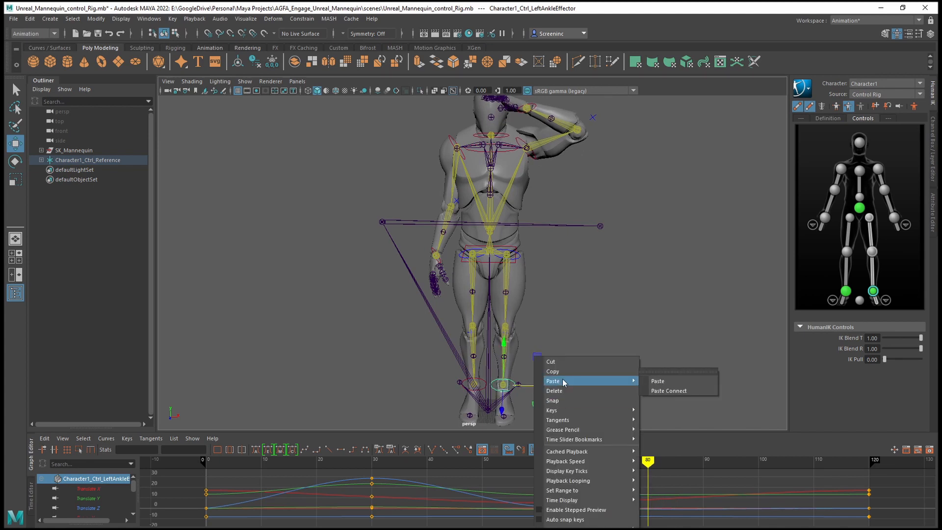
click(659, 382)
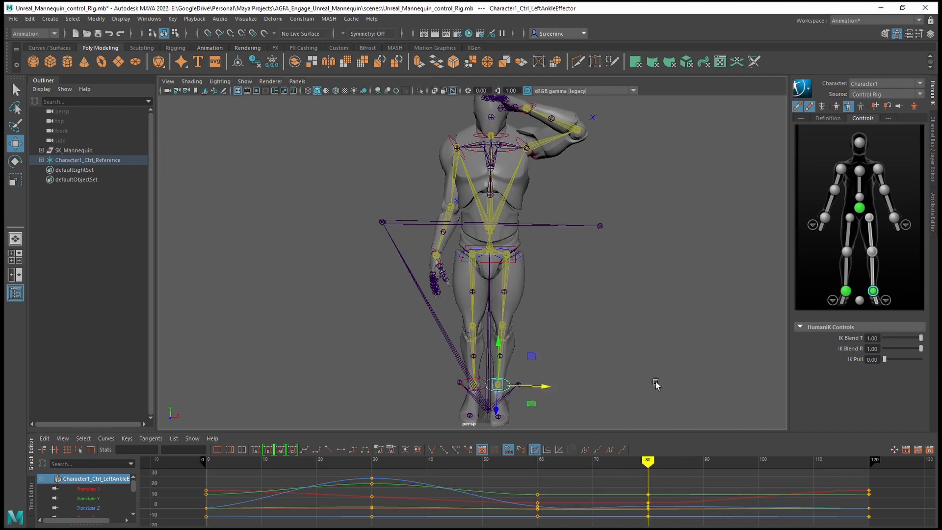
- Copy the right ankle effector's key at frame 60 and paste it at frame 80
click(474, 385)
click(538, 462)
right_click(406, 352)
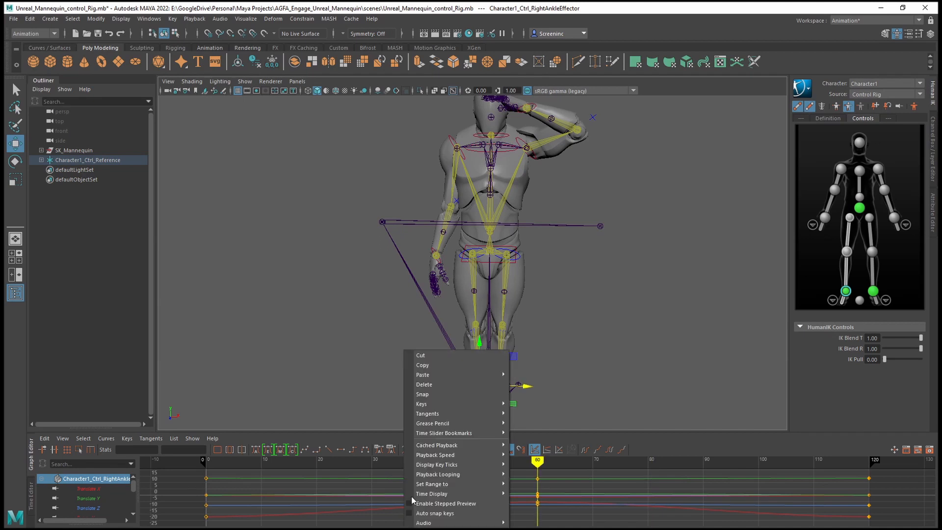
click(442, 366)
click(648, 461)
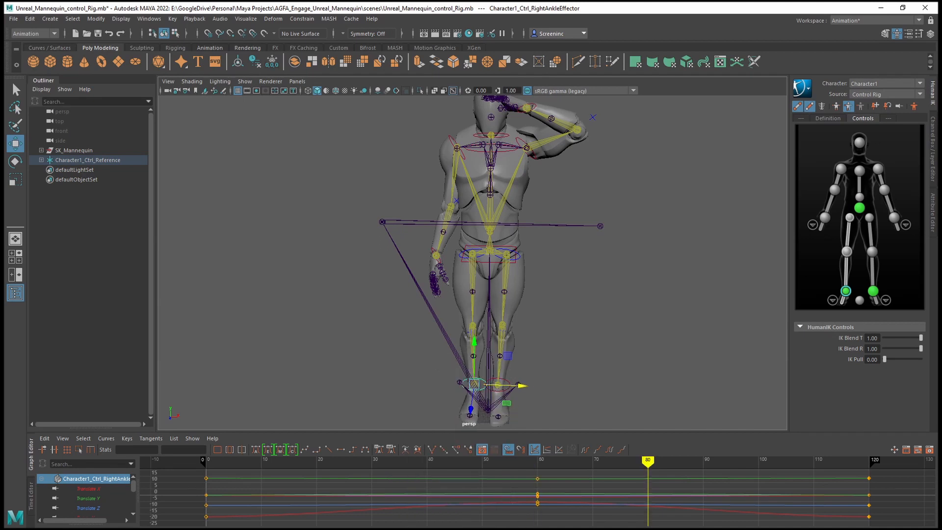
right_click(533, 350)
mouse_move(623, 372)
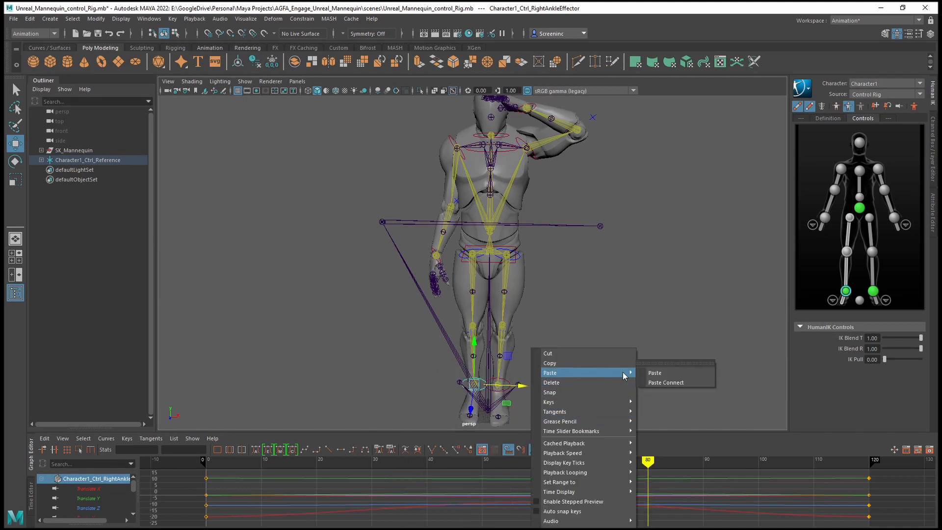
click(652, 374)
- At frame 100, raise the left ankle effector slightly off the ground and key it
mouse_move(649, 460)
mouse_down()
mouse_move(870, 460)
mouse_move(698, 460)
mouse_up()
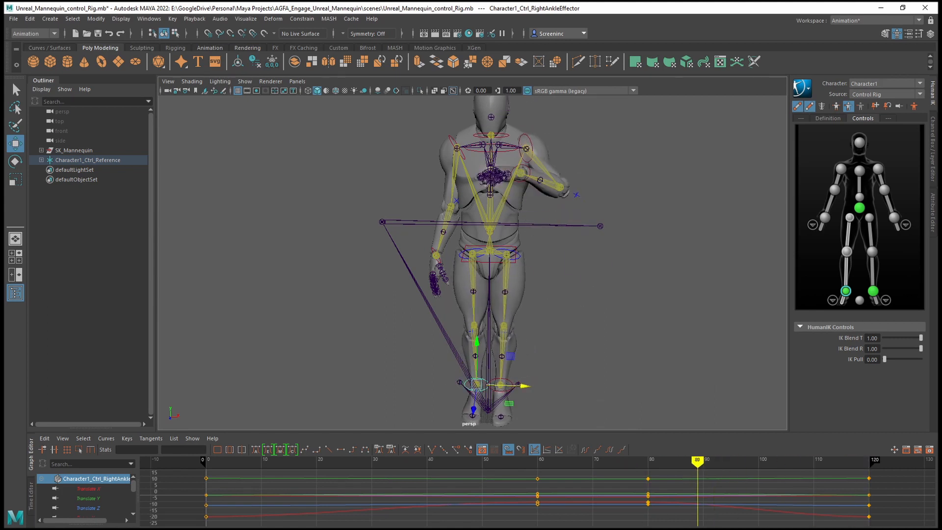
key(q)
click(505, 386)
click(510, 387)
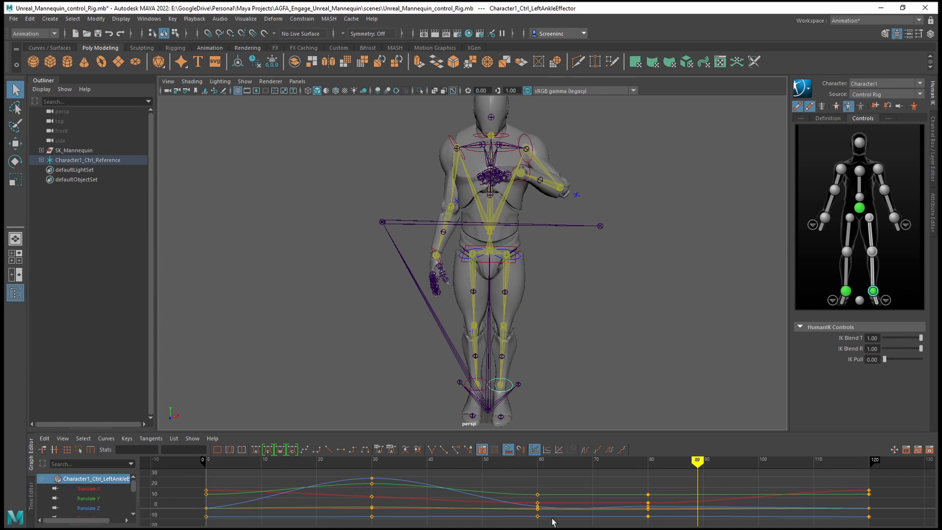
drag(698, 460, 759, 461)
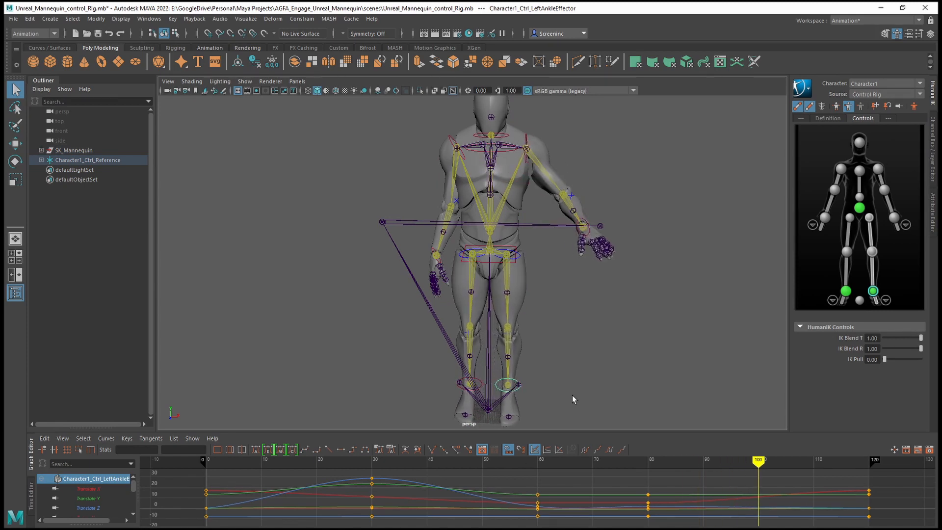
key(w)
drag(509, 341, 509, 323)
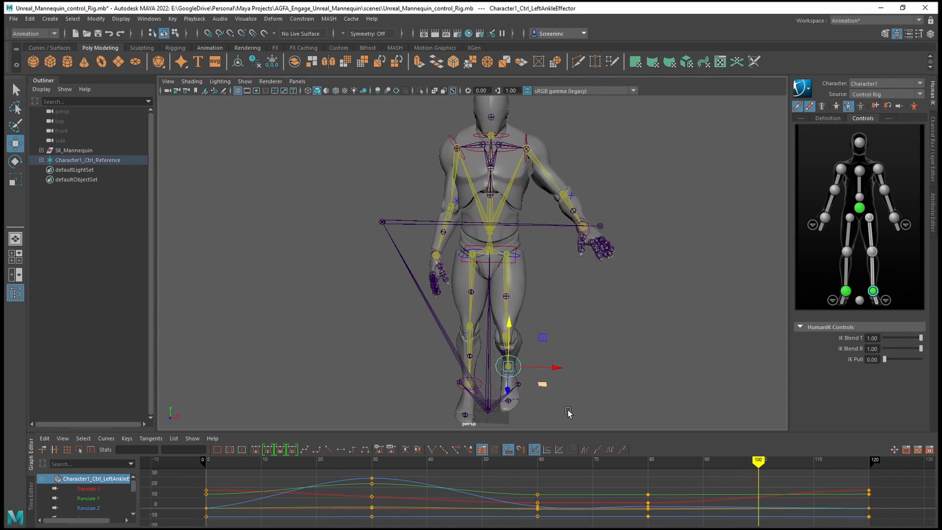
key(s)
- Play back the animation from the start to review the left foot's steps into and out of the salute
drag(759, 460, 869, 461)
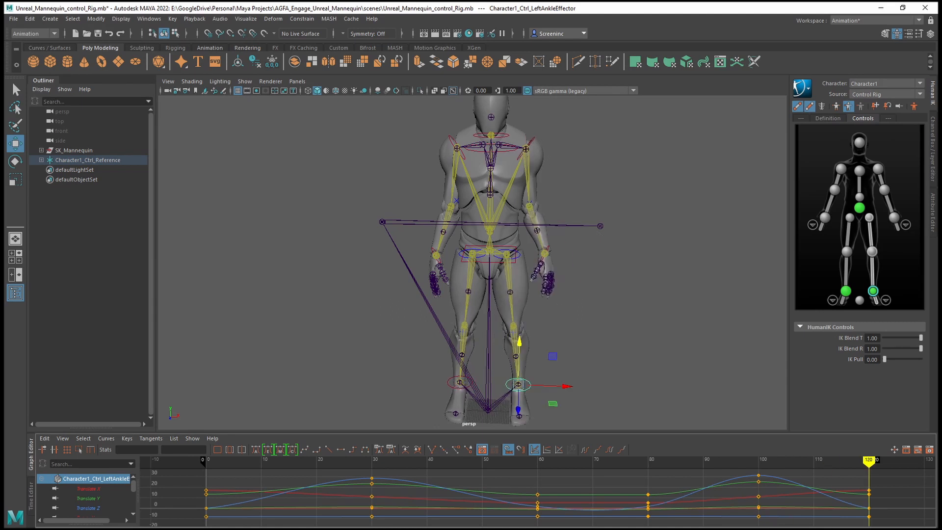
key(alt+v)
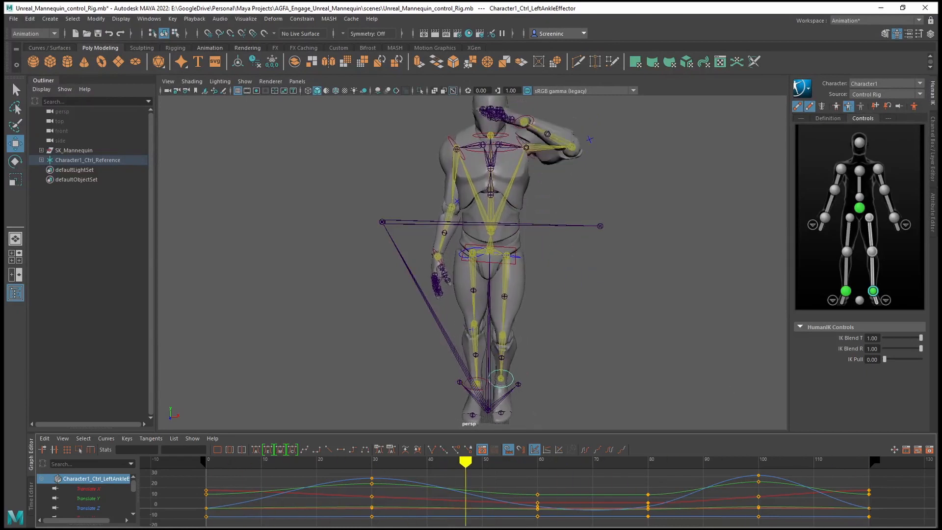
key(alt+v)
- At frame 100, rotate the hips effector sideways so the pelvis rises on the side of the lifted left leg
click(499, 266)
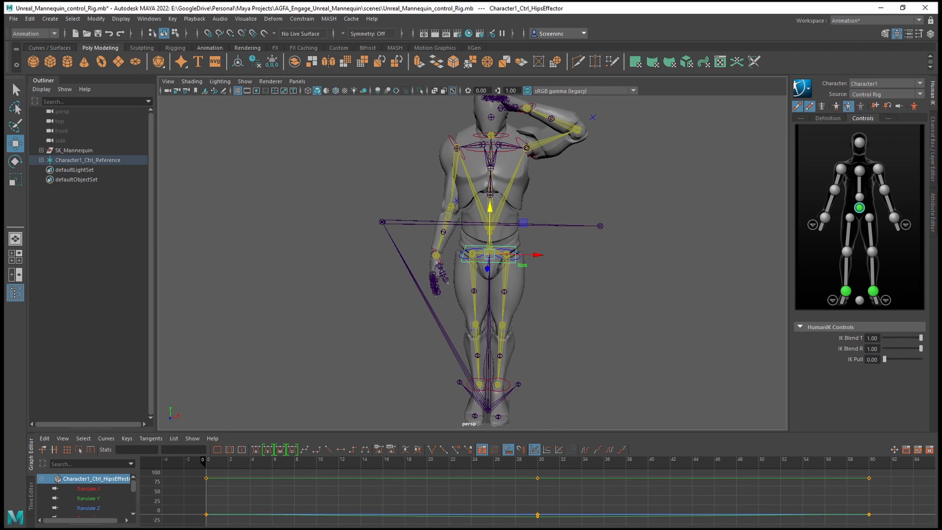
key(alt+v)
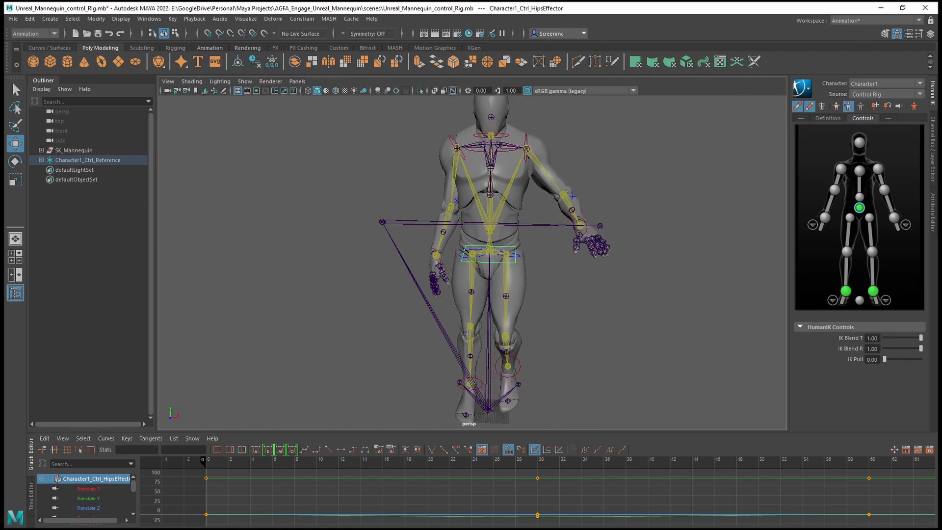
key(alt+v)
key(e)
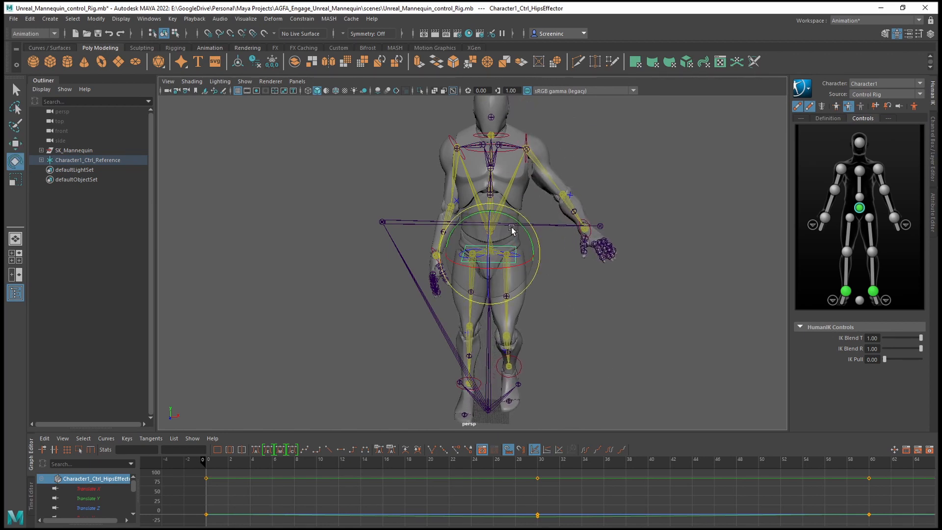
drag(511, 224, 512, 221)
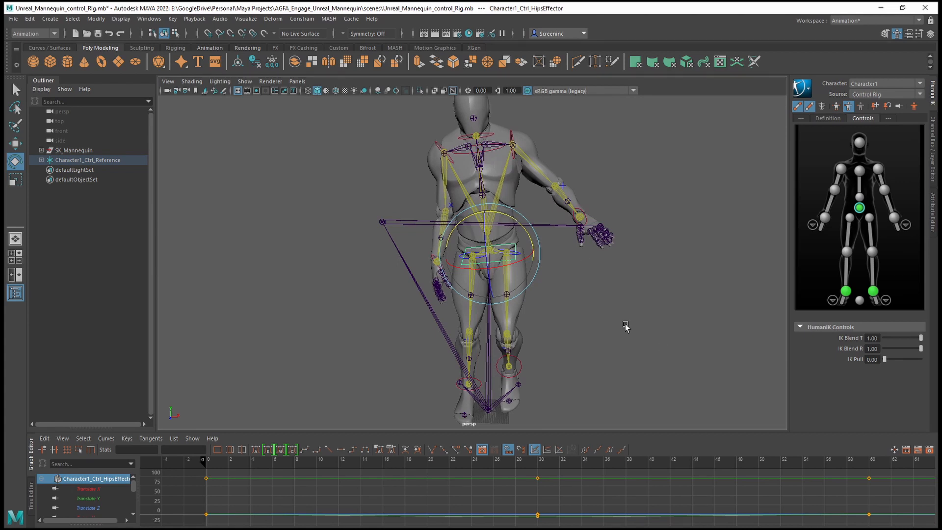
key(ctrl+z)
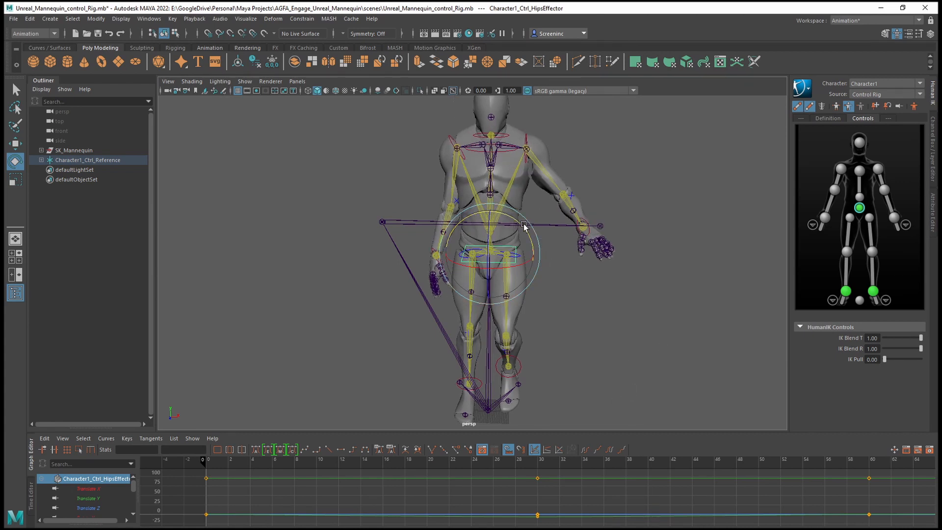
drag(522, 224, 515, 220)
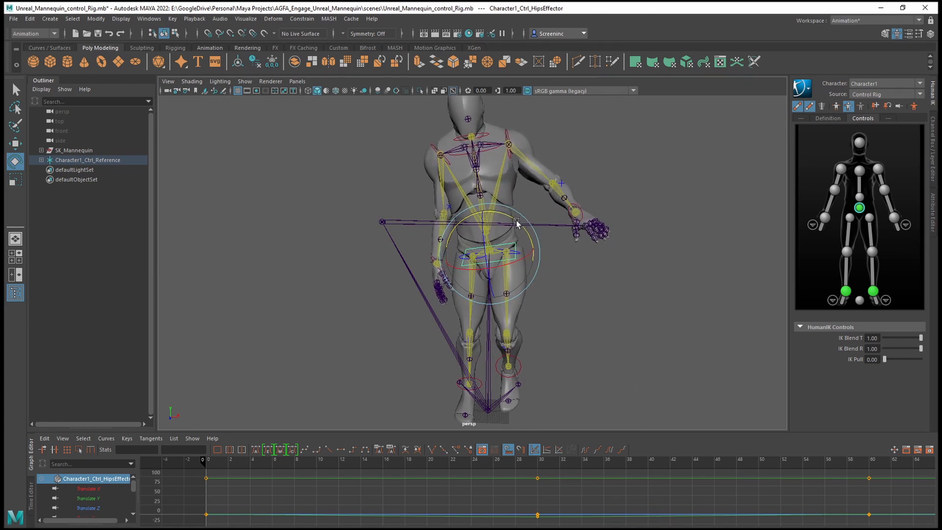
- At frame 100, rotate the chest effector back toward upright to counter the hip tilt, and play the motion
click(494, 150)
drag(511, 123, 513, 129)
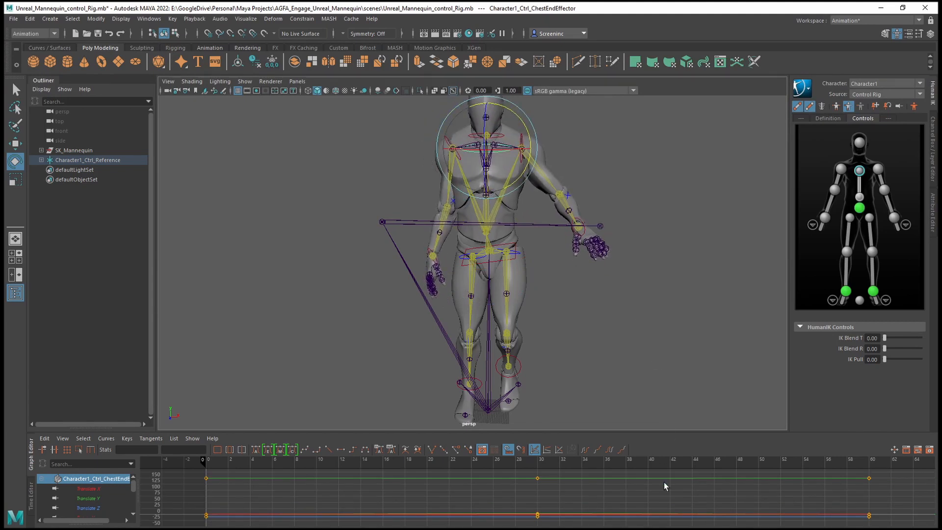
key(alt+v)
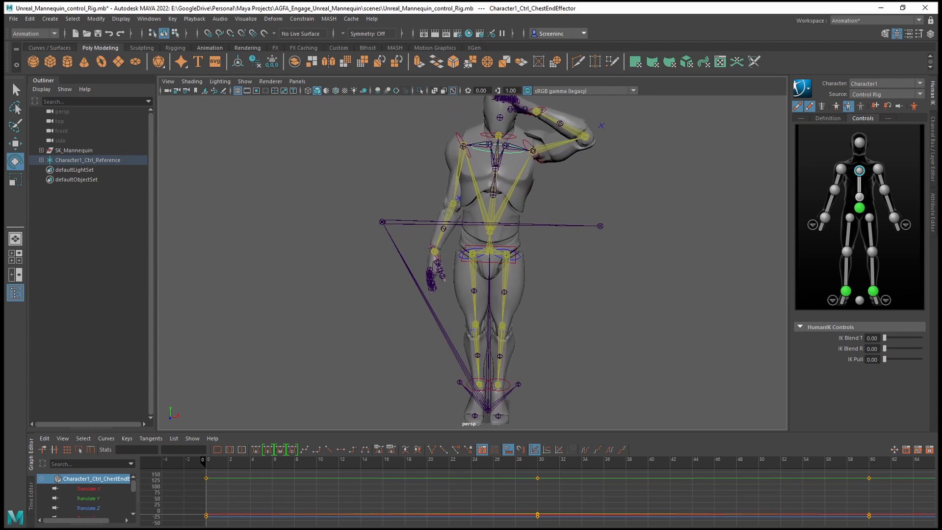
- Copy the chest effector's key at frame 60, paste it at frame 80, play back the salute and clear the selection
drag(415, 529, 402, 529)
right_click(402, 529)
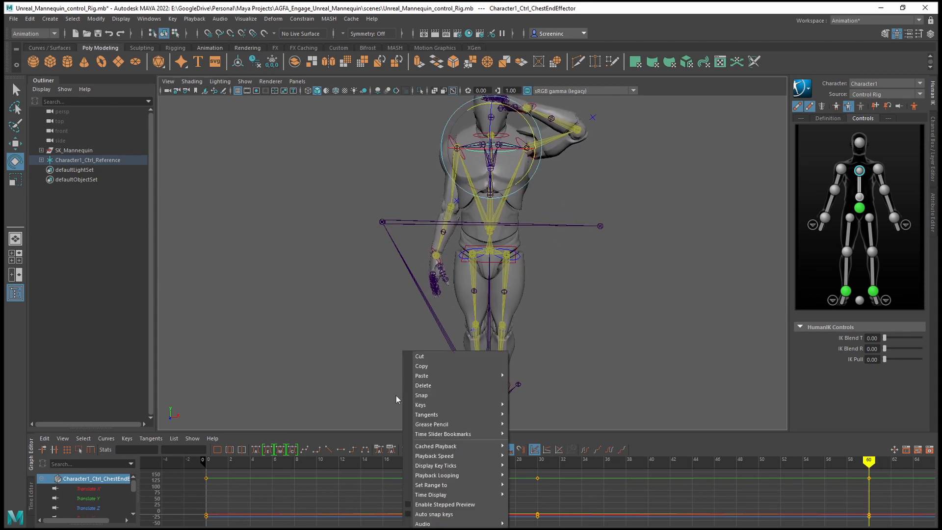
click(429, 364)
click(531, 529)
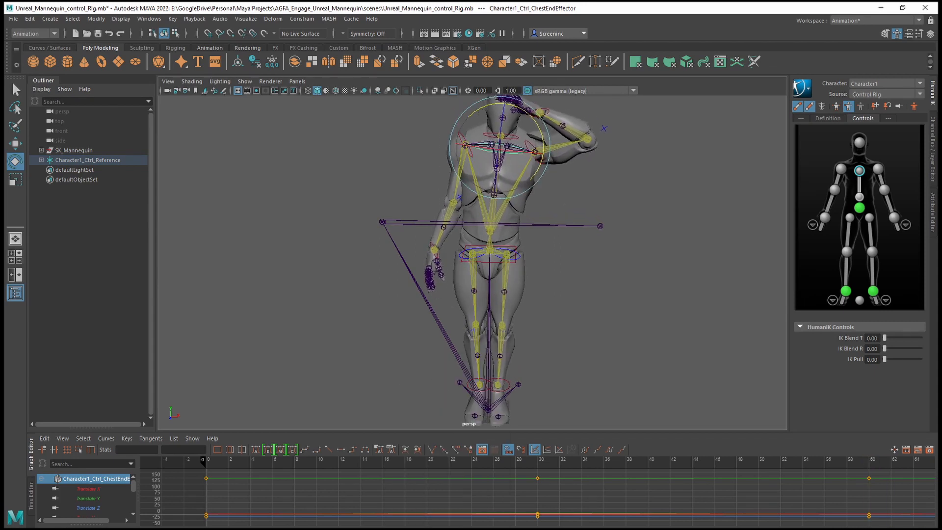
right_click(530, 529)
mouse_move(564, 382)
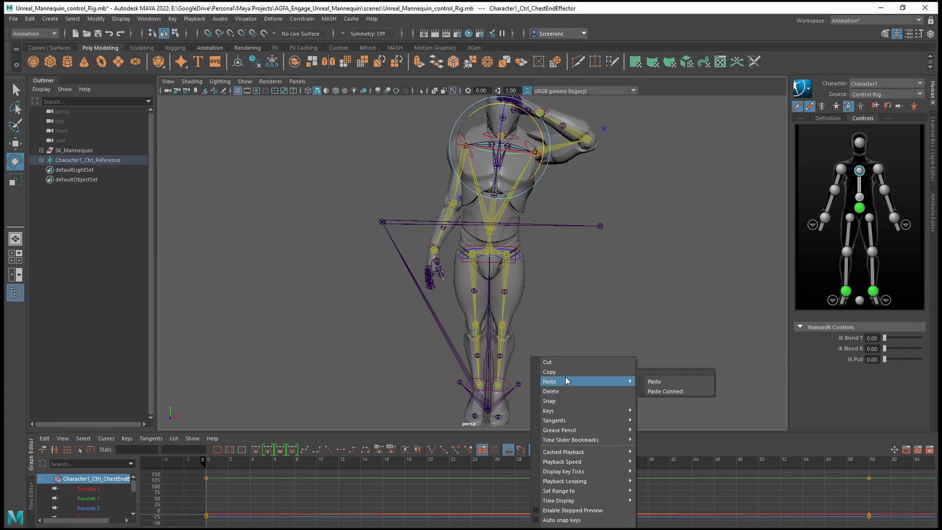
click(636, 382)
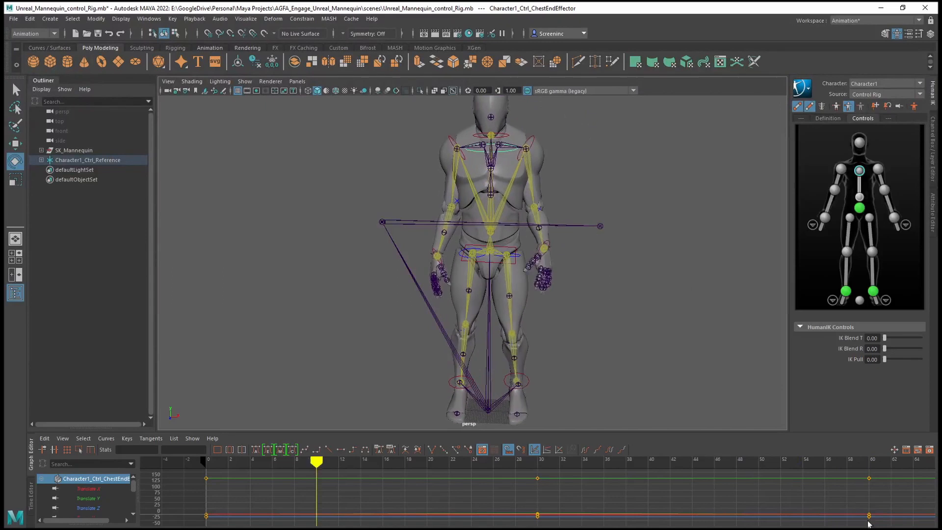
scroll(640, 254, down, 5)
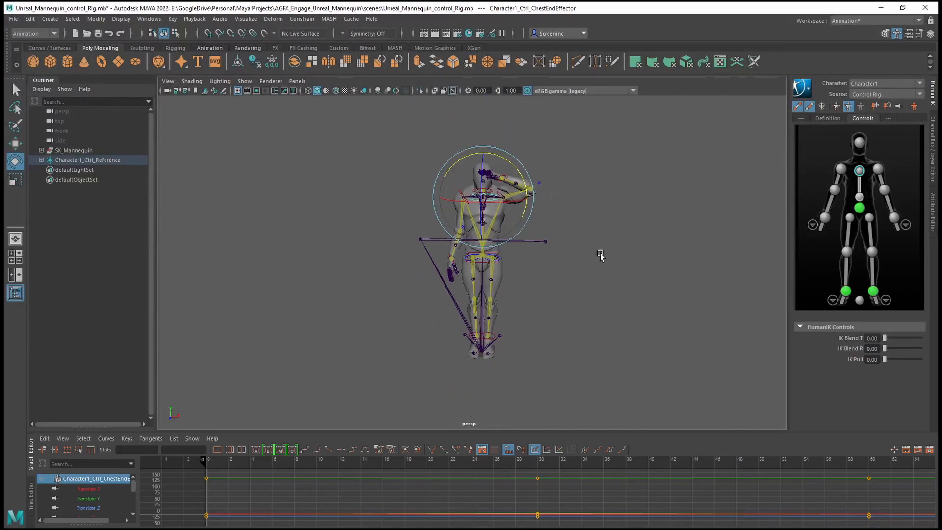
key(q)
click(577, 253)
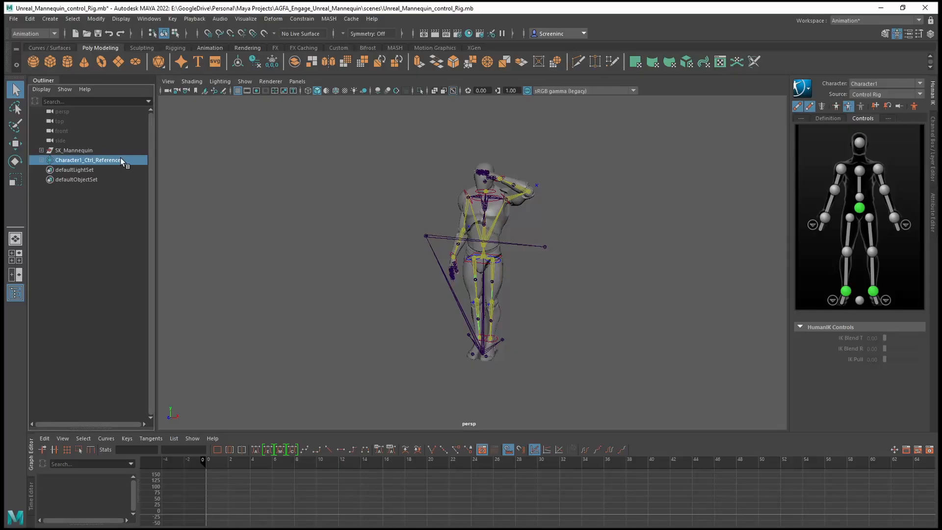
- Select SK_Mannequin and Character1_Ctrl_Reference together and open the Export Selection dialog for them
click(91, 149)
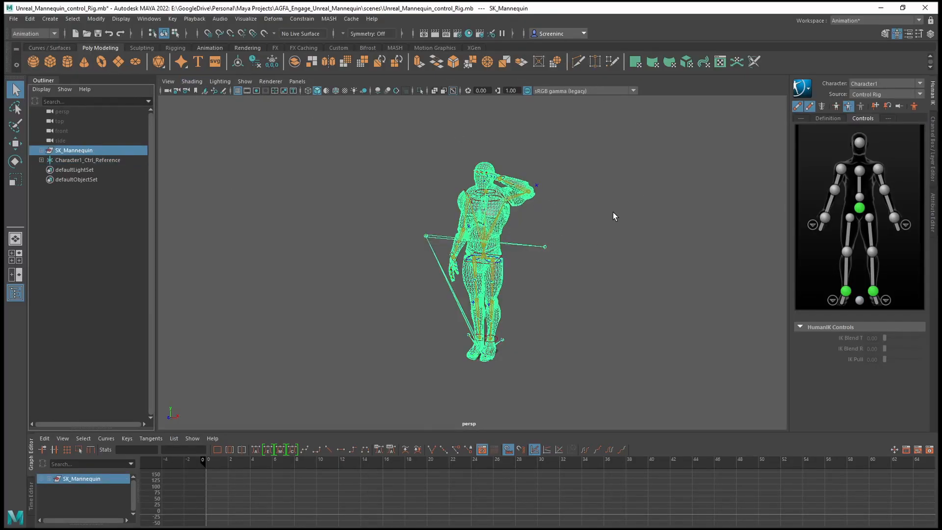
drag(587, 134, 315, 428)
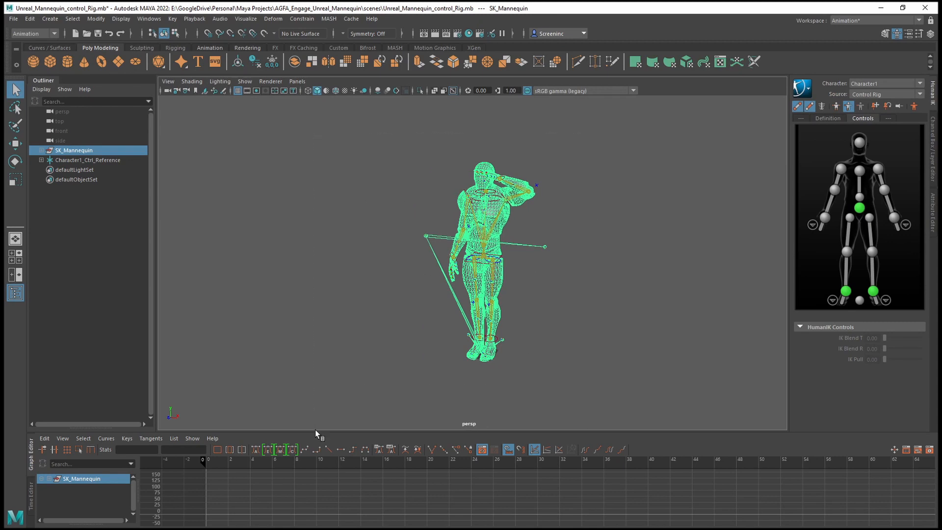
click(71, 150)
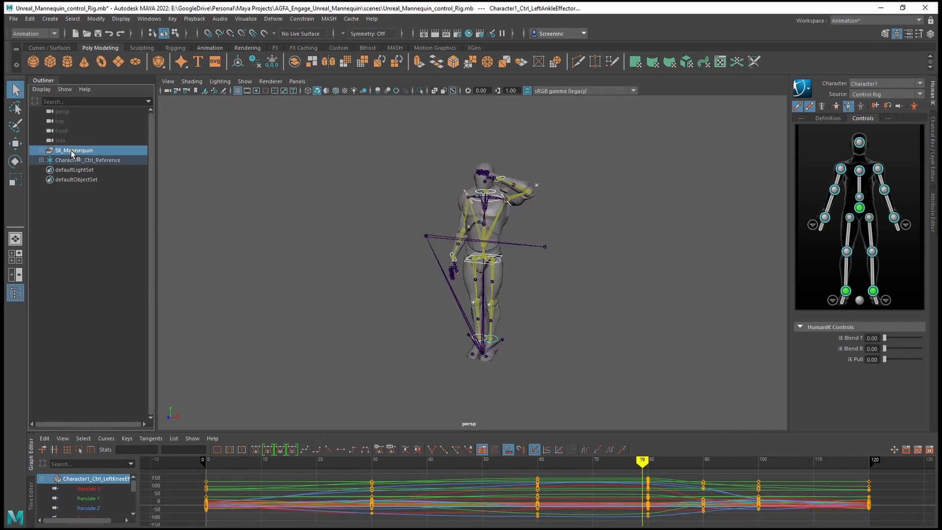
shift+click(73, 160)
click(13, 19)
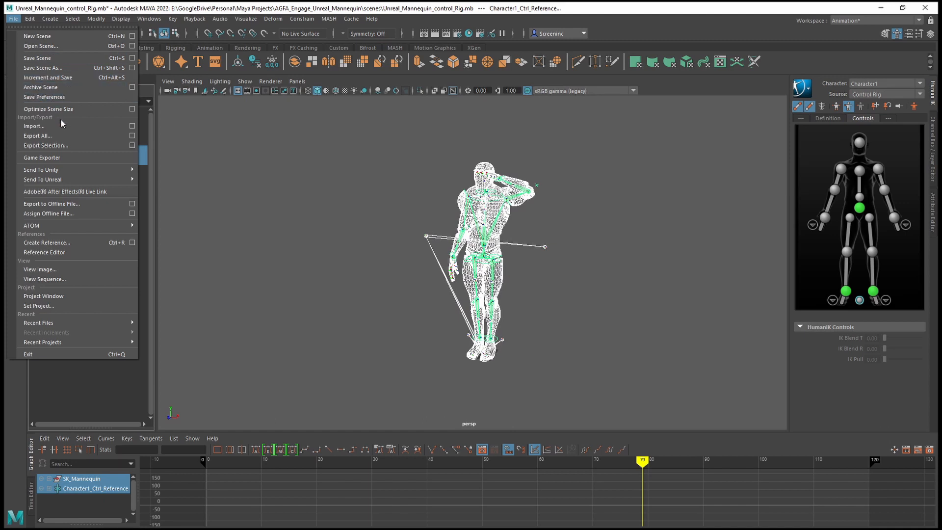
click(73, 146)
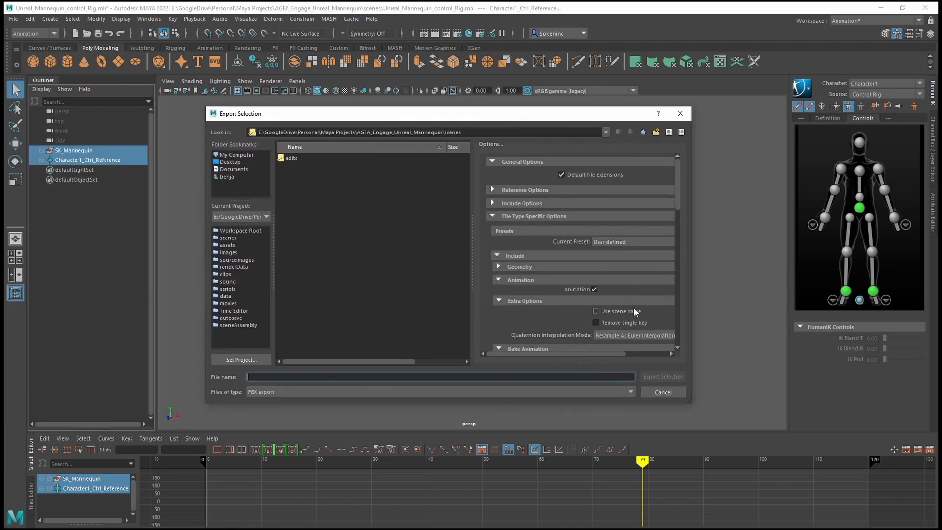
- Choose FBX export as the file type and check the animation, bake, deformed model, constraint and embed media options
click(284, 391)
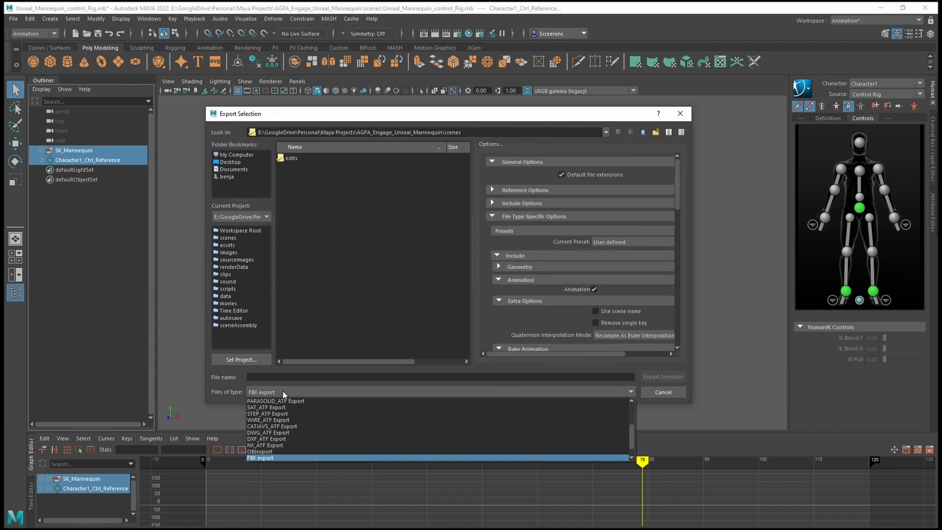
click(272, 459)
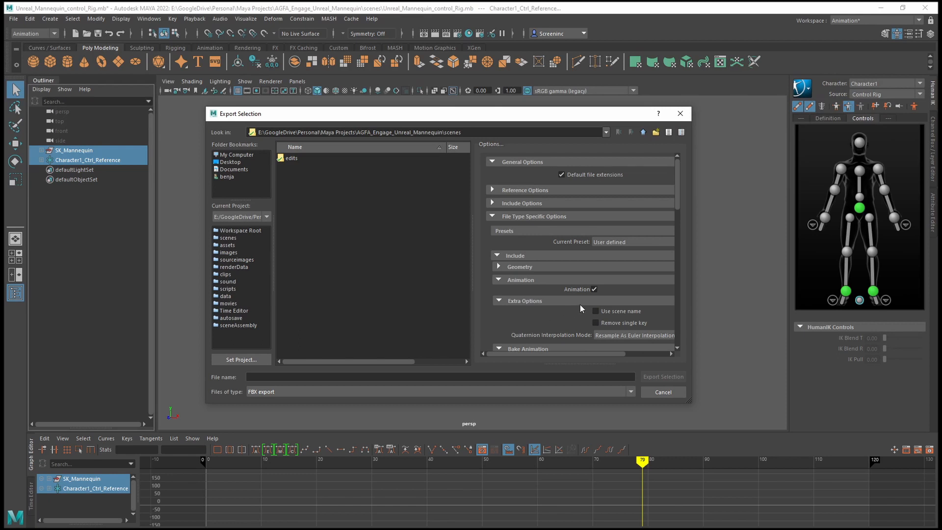
scroll(596, 294, down, 5)
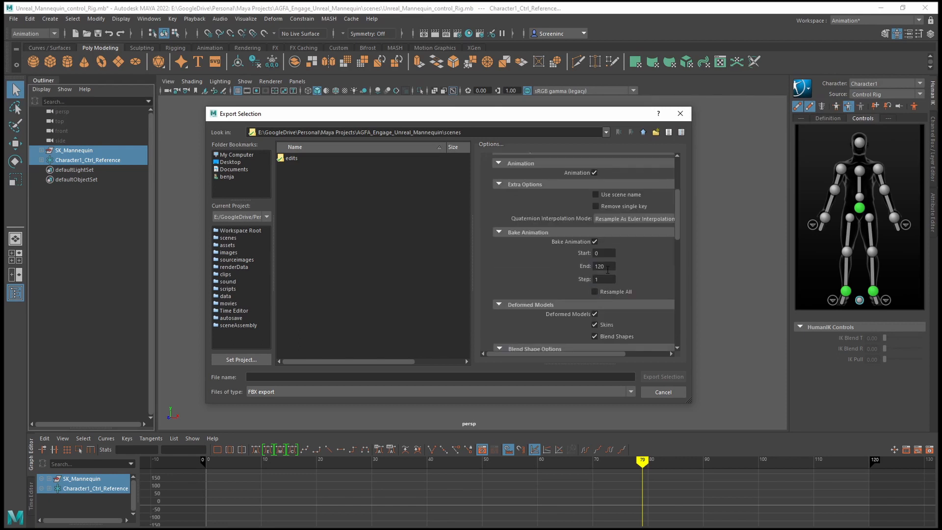
scroll(620, 281, down, 5)
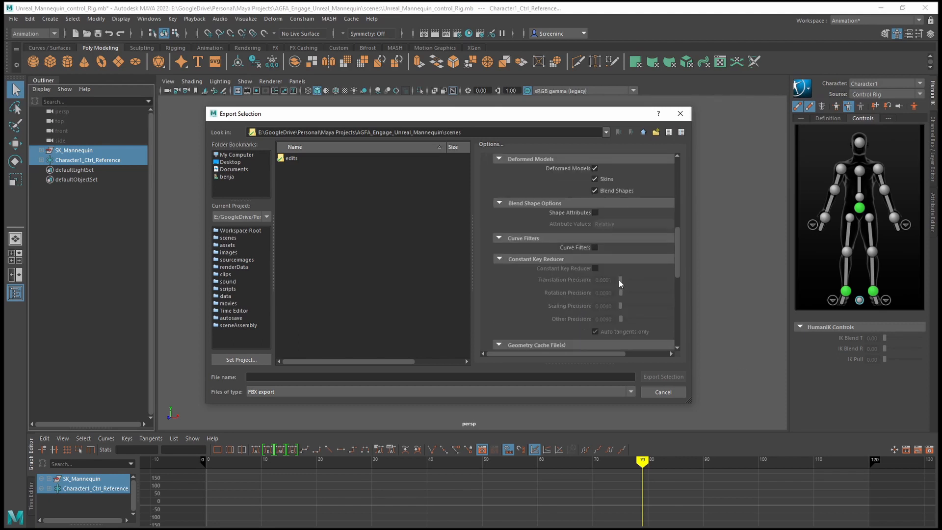
scroll(626, 265, down, 5)
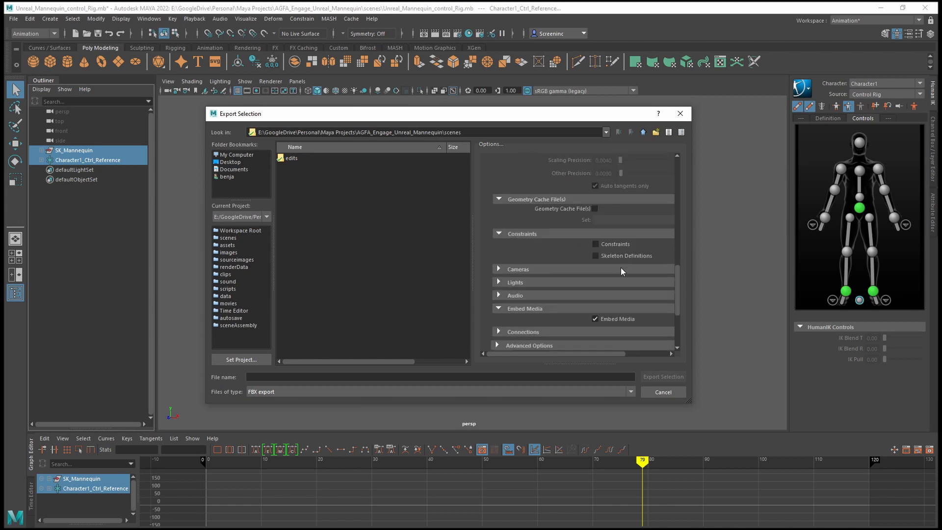
- Name the export file salute_anim and export the selection
click(570, 379)
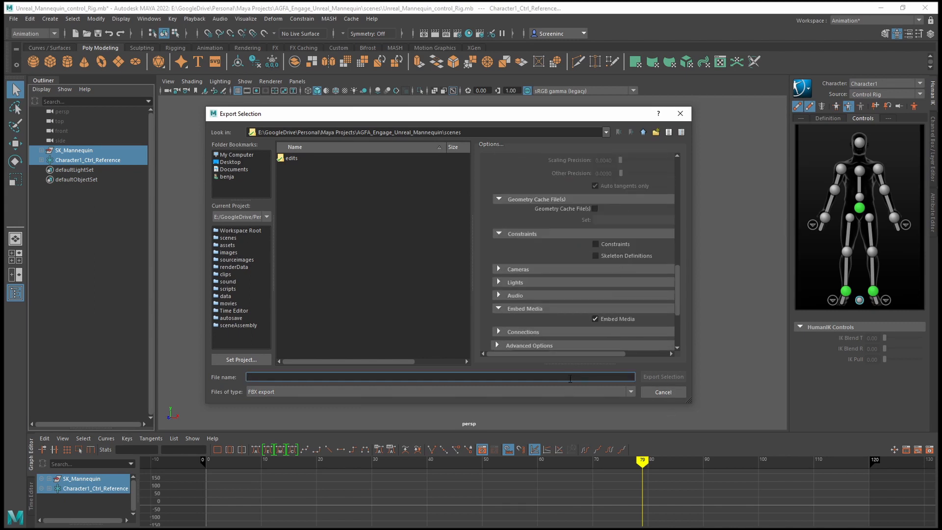
text(salut)
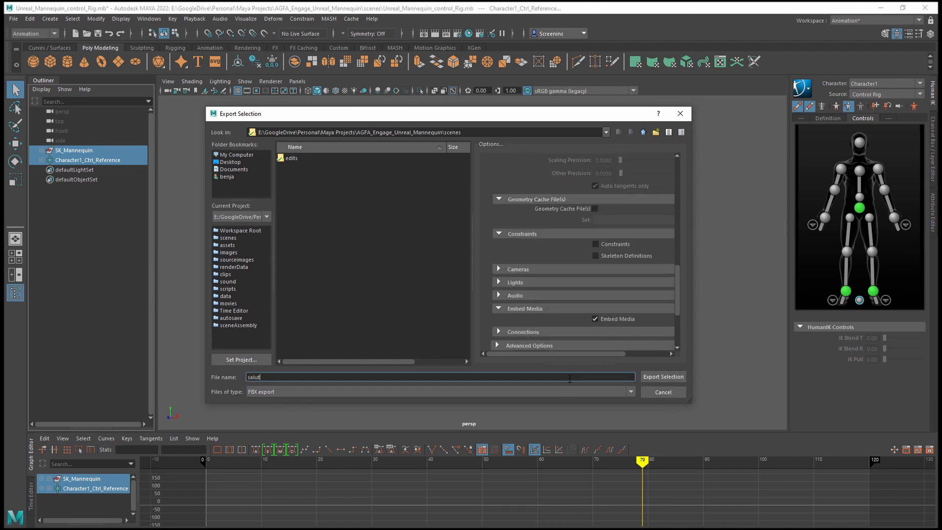
text(e_anim)
click(658, 377)
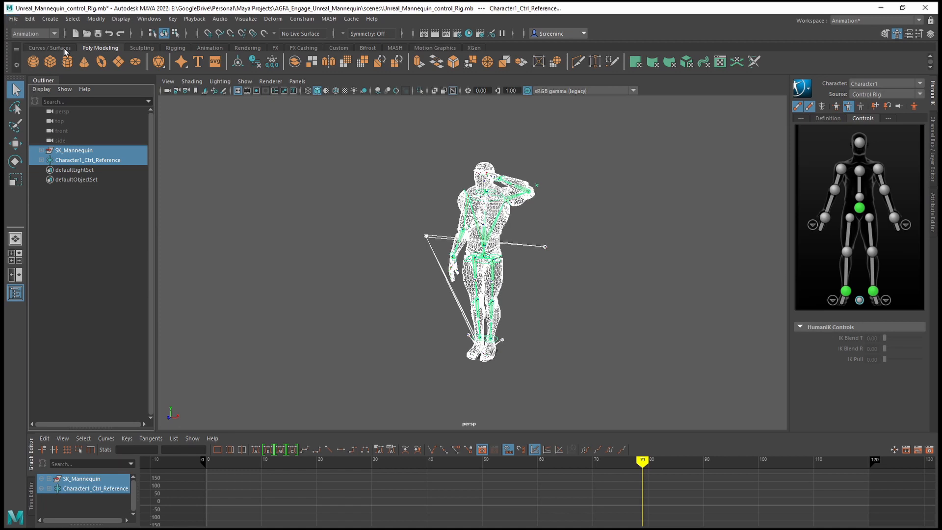
click(13, 18)
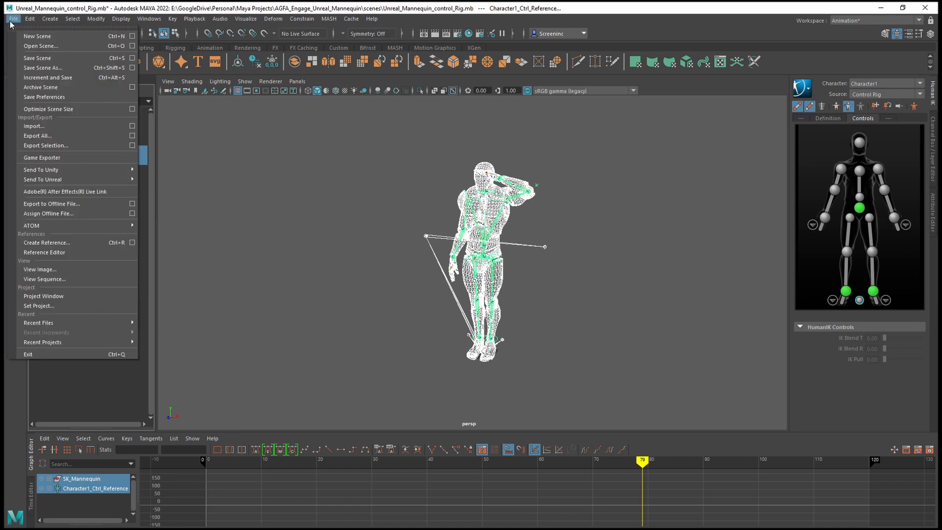
click(13, 20)
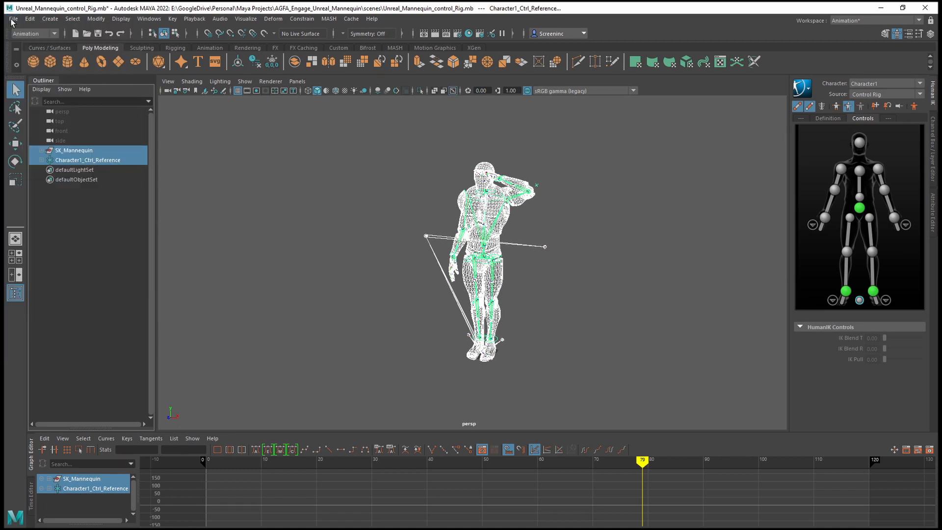
click(245, 166)
click(149, 19)
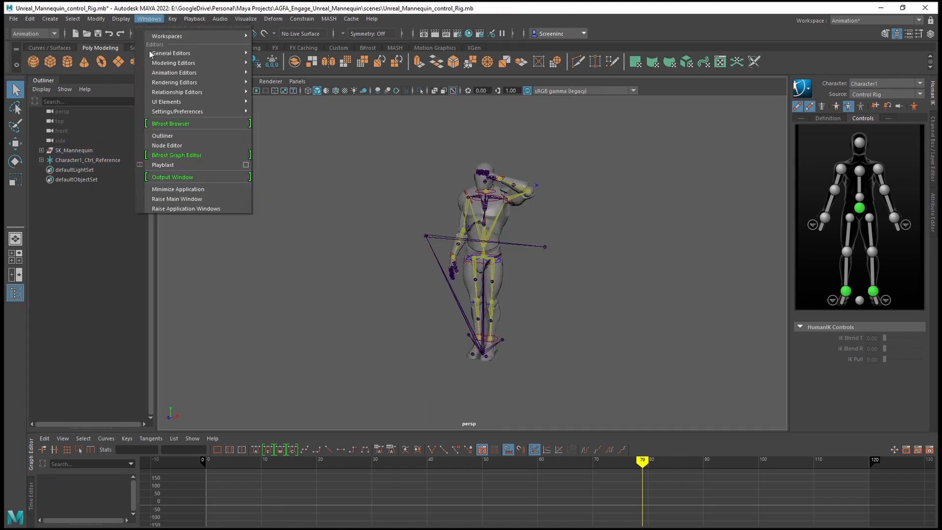
mouse_move(198, 110)
click(319, 120)
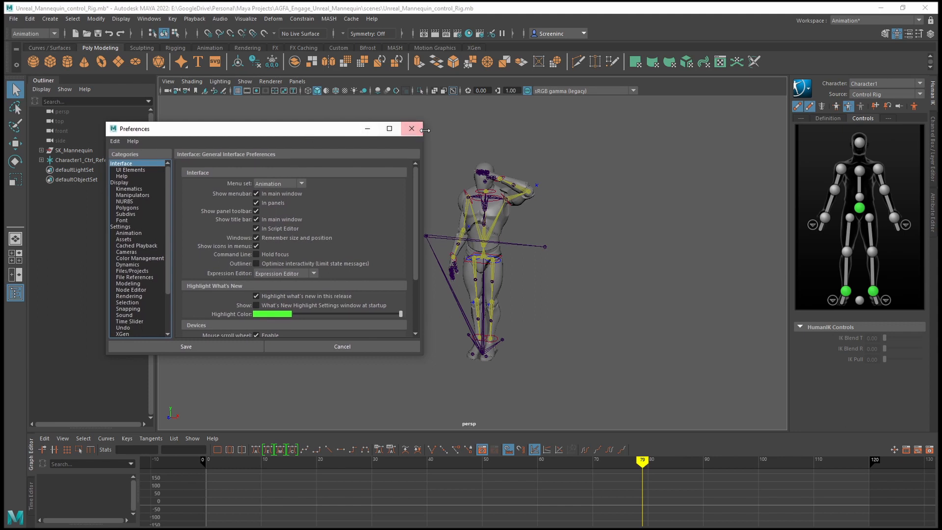
click(415, 129)
- Search the Plug-in Manager for "fbx", check whether the FBX plug-ins are loaded, and close the manager
click(146, 19)
mouse_move(198, 110)
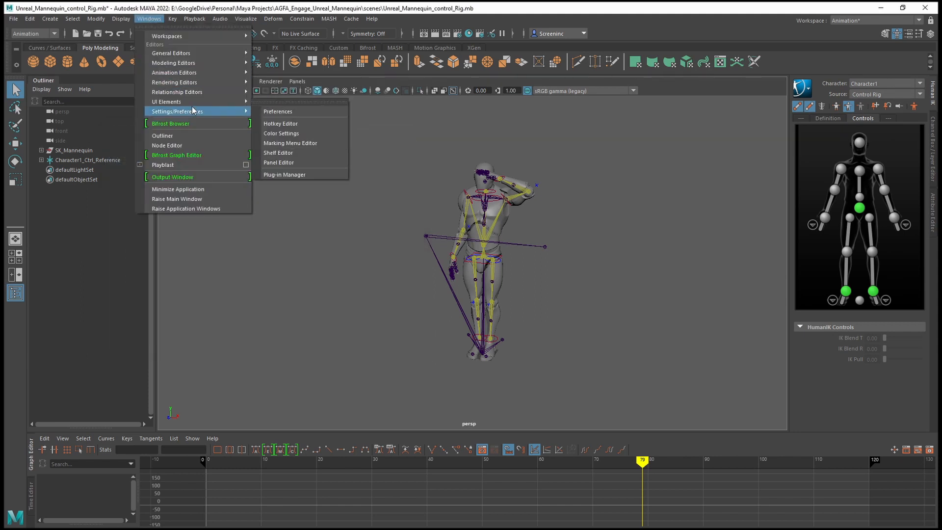
click(277, 173)
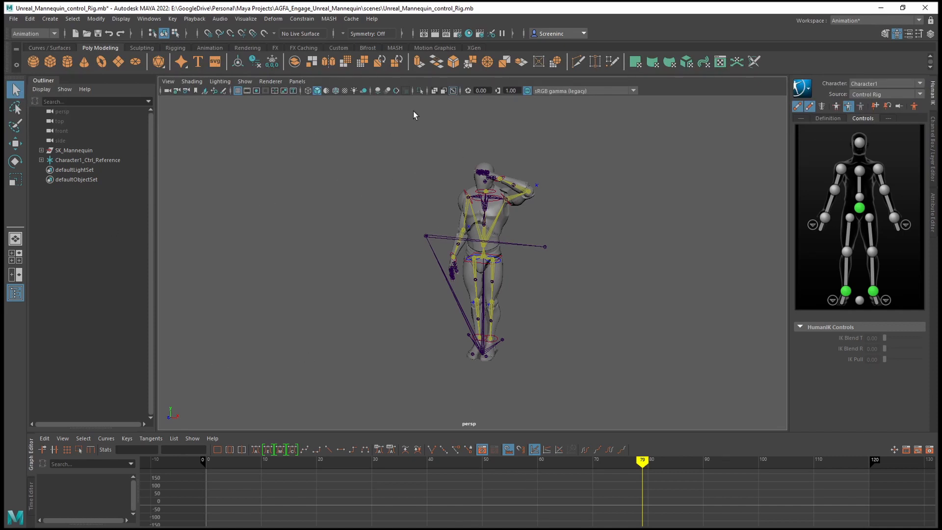
click(148, 18)
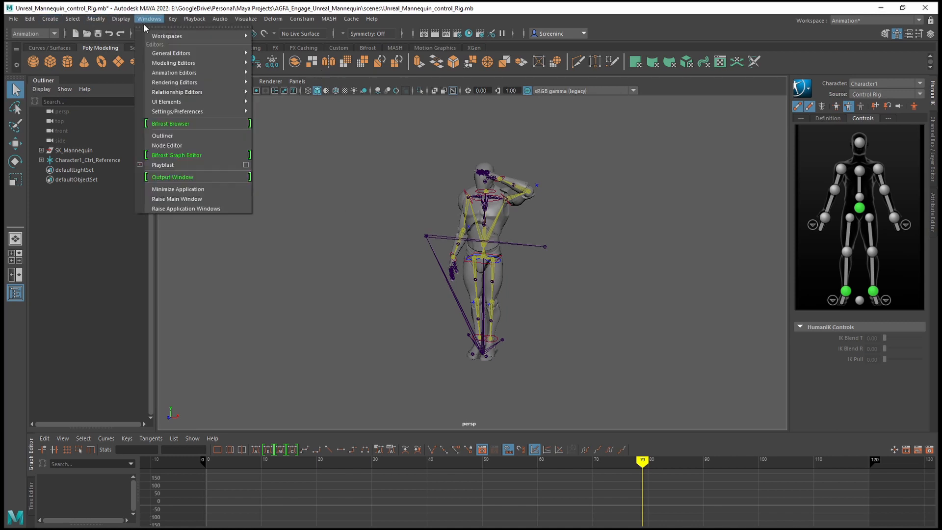
mouse_move(168, 101)
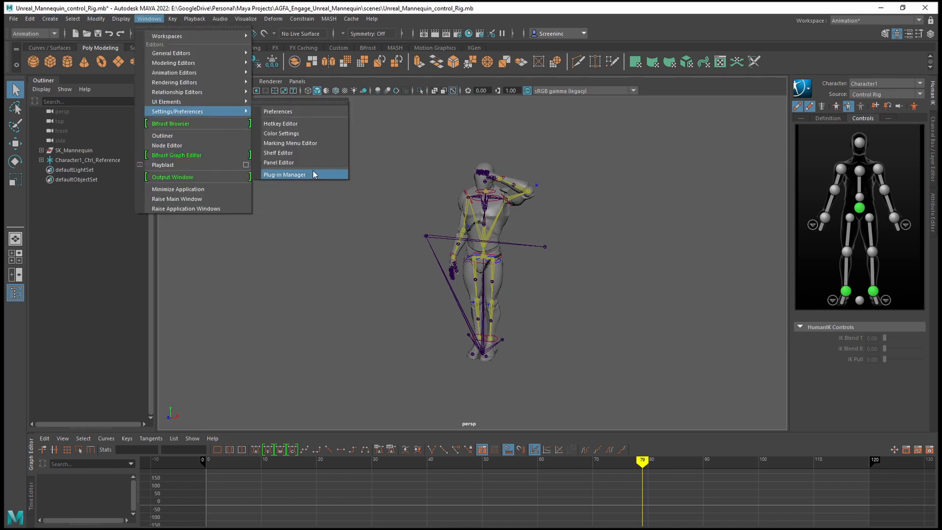
click(316, 175)
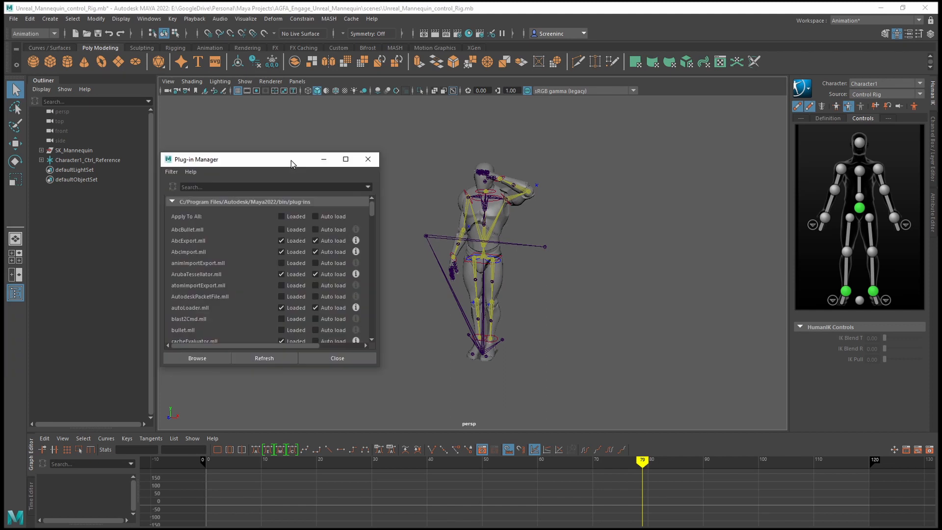
click(235, 186)
text(fbx)
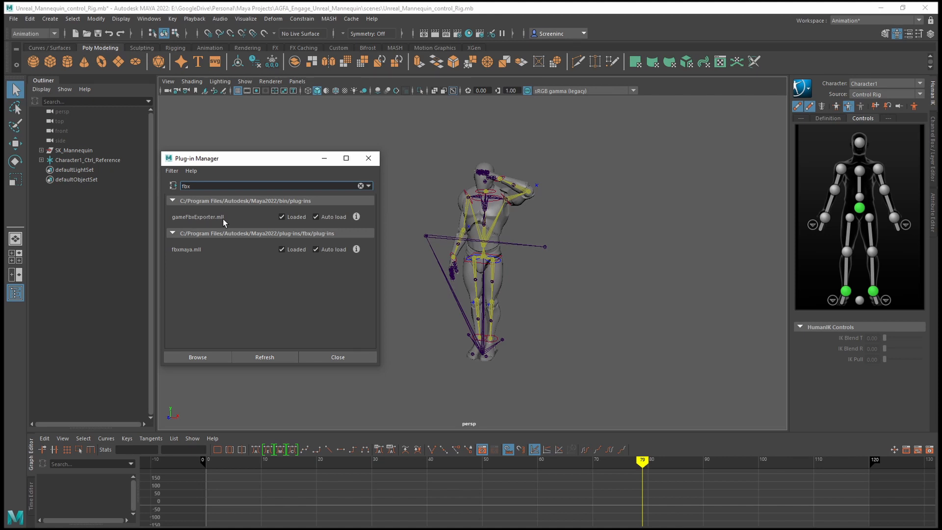
click(329, 355)
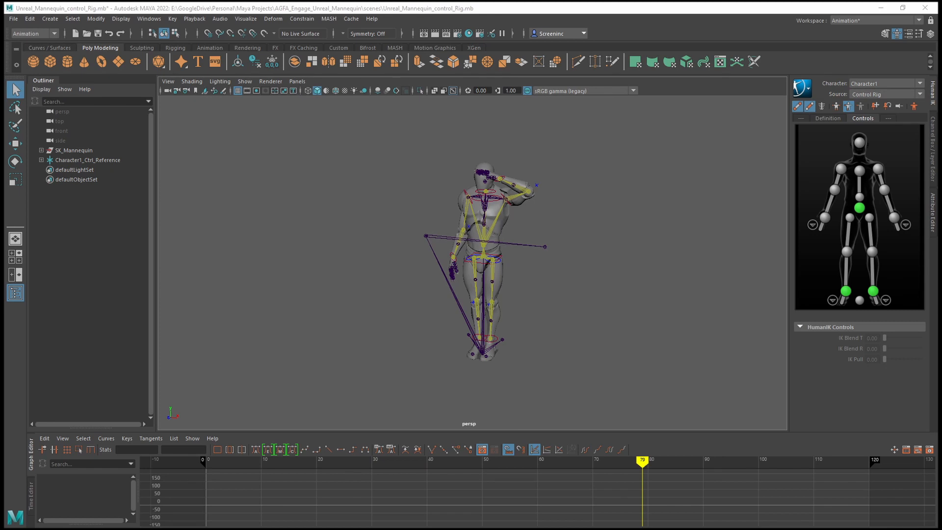
- Load salute_anim.fbx from the project's scenes folder into Autodesk FBX Review and bring the viewer fully into view
click(454, 203)
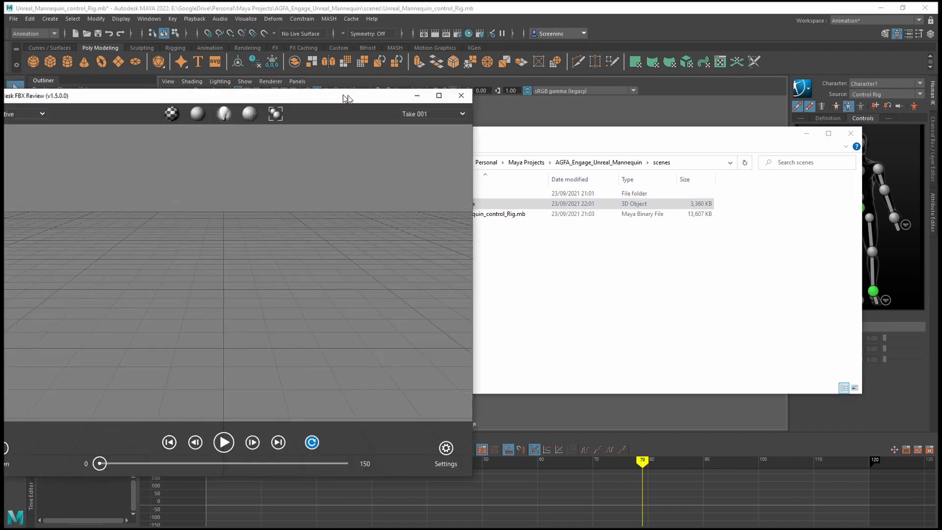
drag(343, 95, 396, 219)
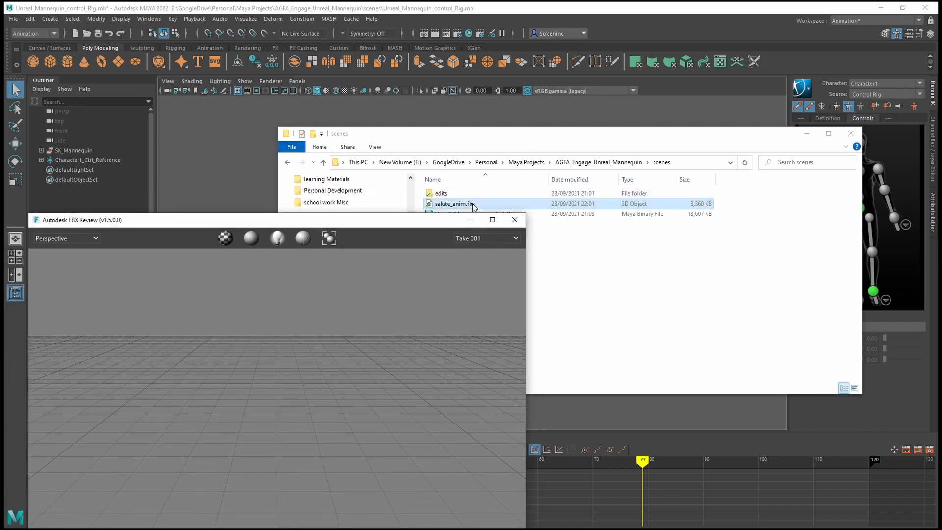
drag(472, 203, 322, 340)
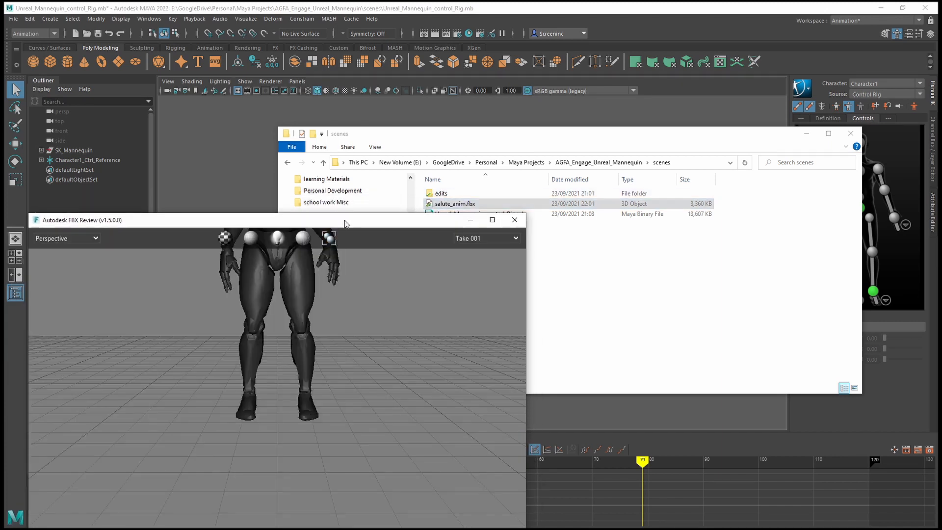
drag(346, 220, 727, 236)
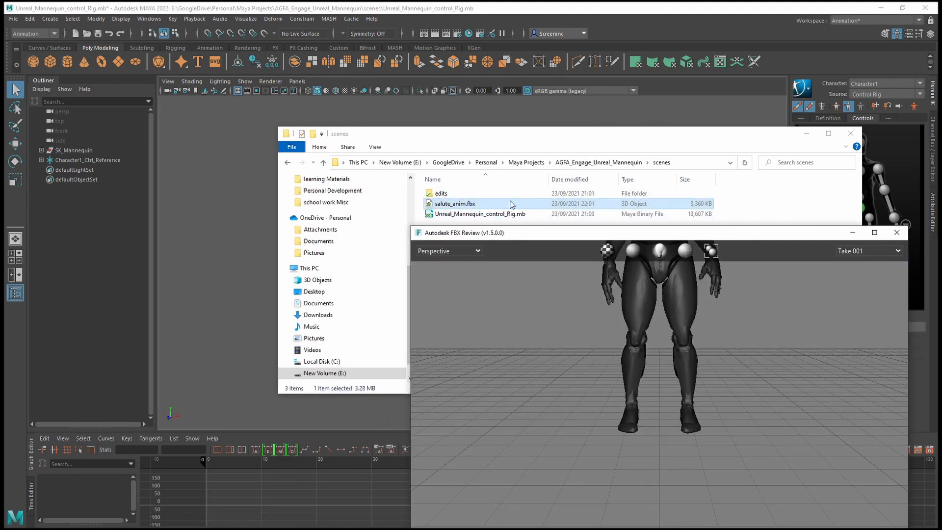
drag(612, 234, 445, 129)
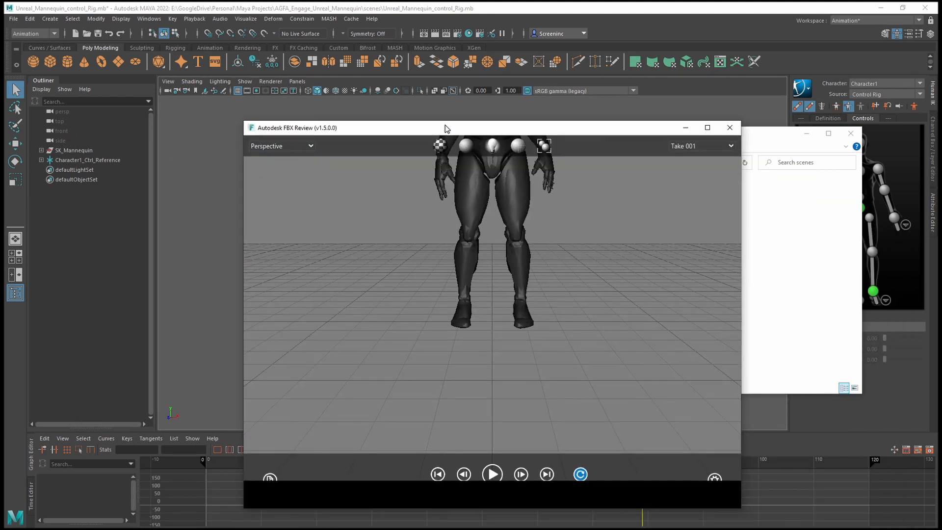
- Play the salute animation in FBX Review and inspect it from several angles, closing the viewer and minimizing the scenes folder window
mouse_move(564, 284)
mouse_down()
mouse_move(607, 263)
mouse_move(575, 288)
mouse_up()
middle_drag(573, 285, 569, 336)
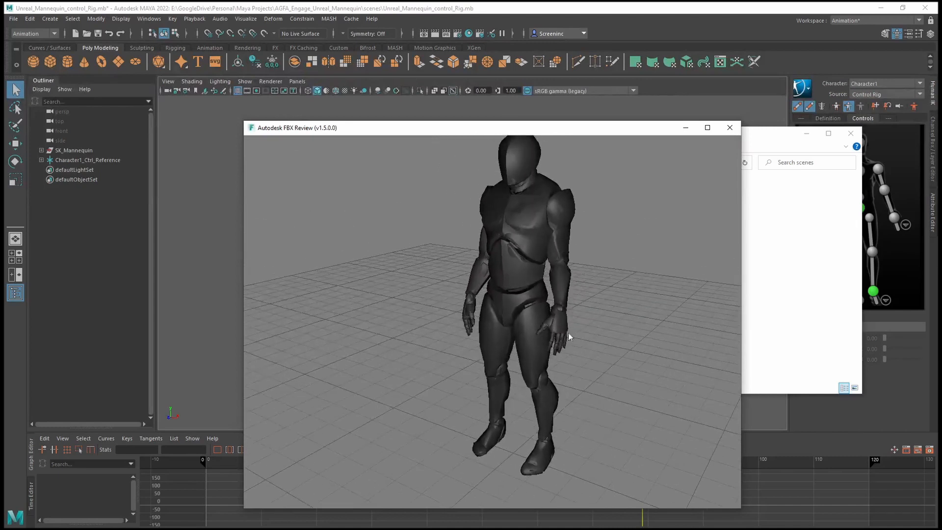
scroll(582, 315, down, 4)
drag(582, 314, 608, 310)
mouse_move(608, 309)
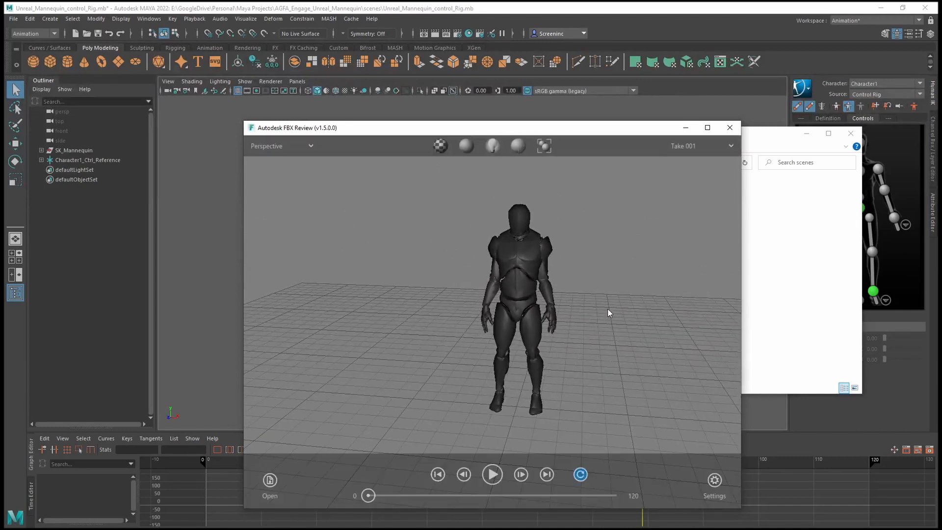
click(493, 474)
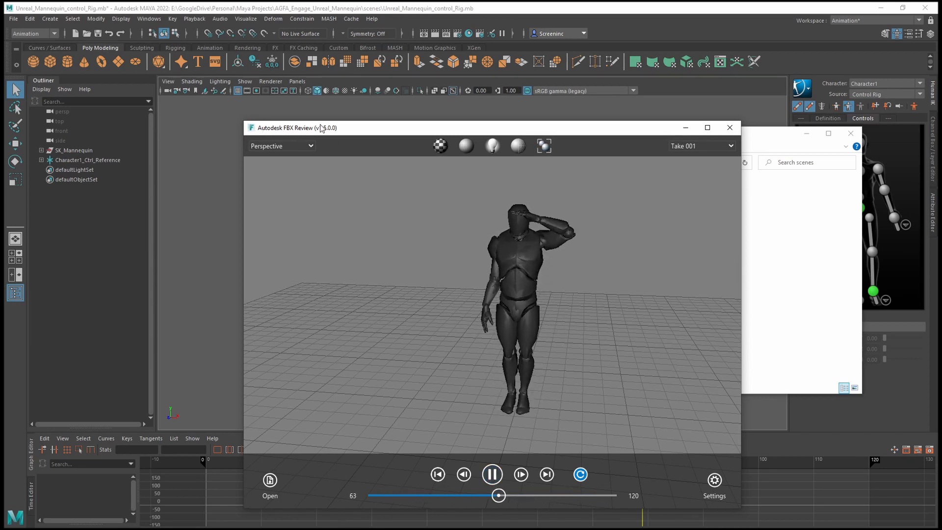
drag(661, 241, 619, 238)
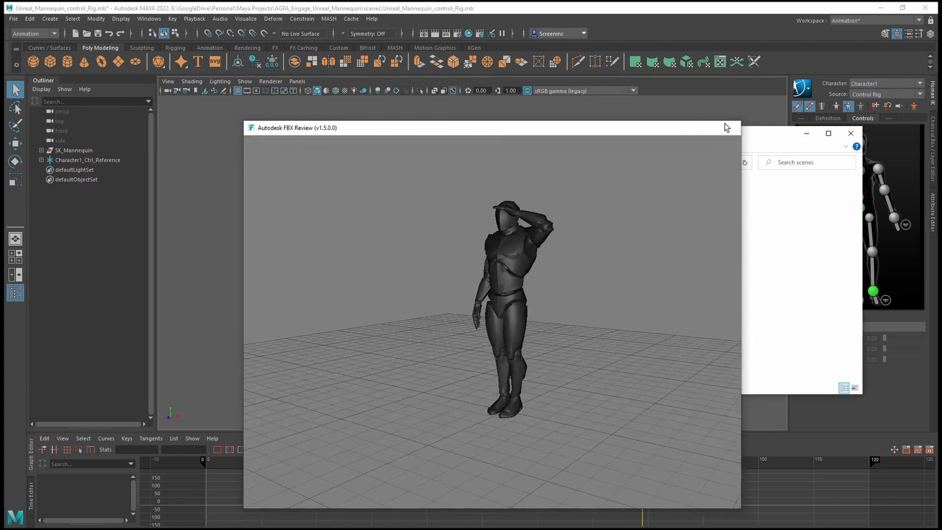
click(730, 128)
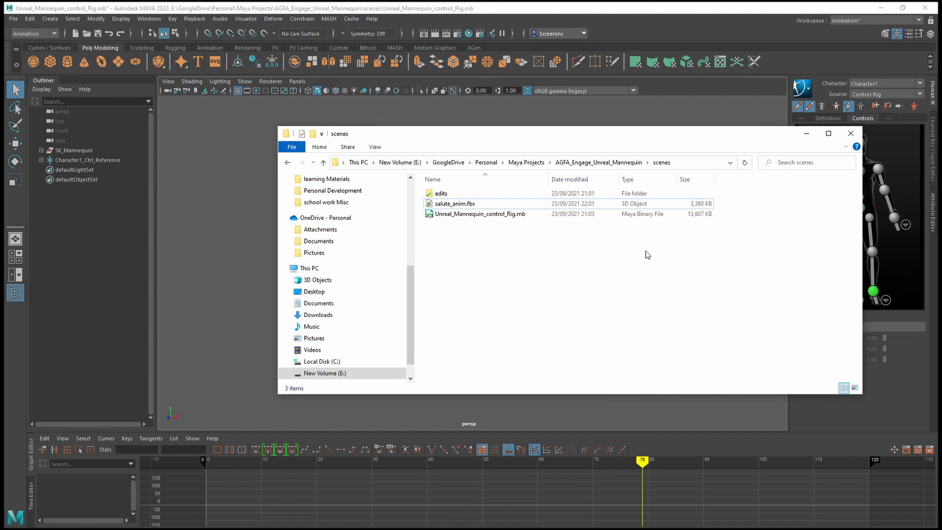
click(807, 138)
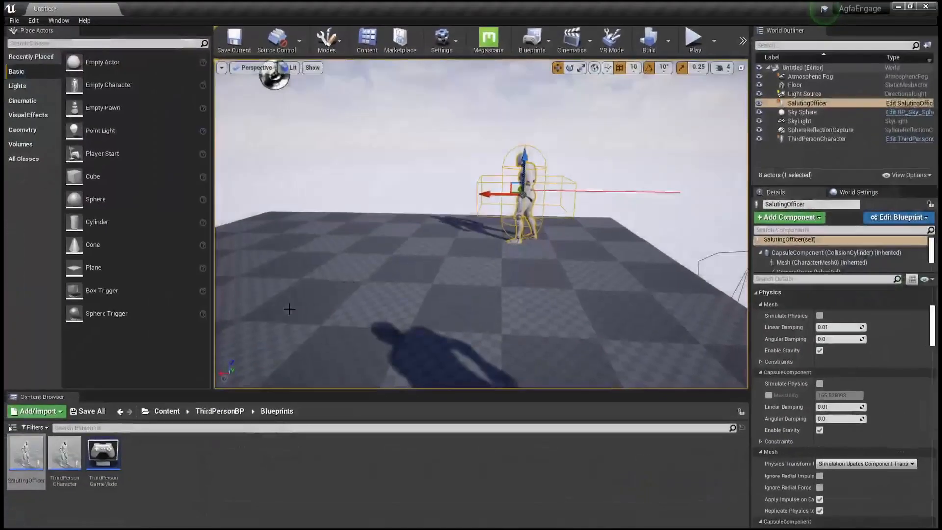
- Switch to the Unreal Editor, select the ThirdPersonCharacter in the level, and start a play session
alt+drag(560, 182, 506, 250)
scroll(558, 181, down, 5)
alt+drag(567, 304, 572, 304)
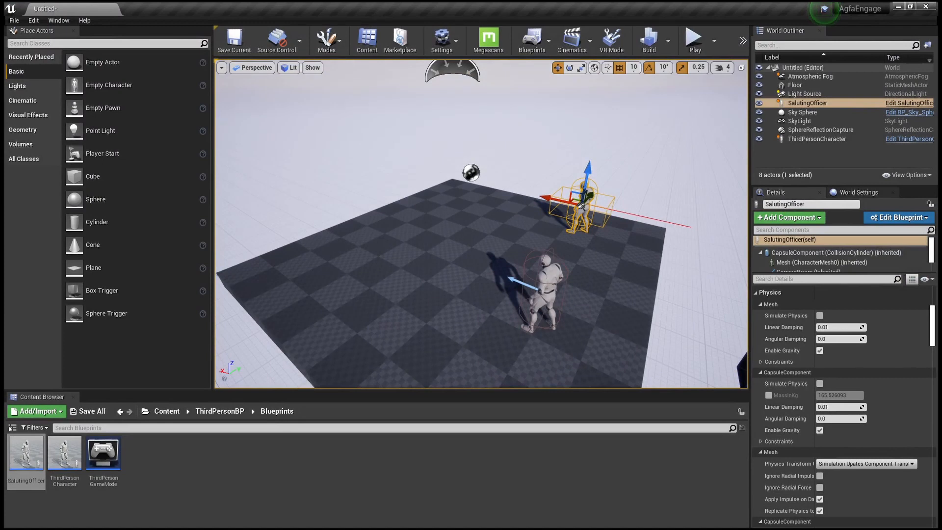
click(539, 280)
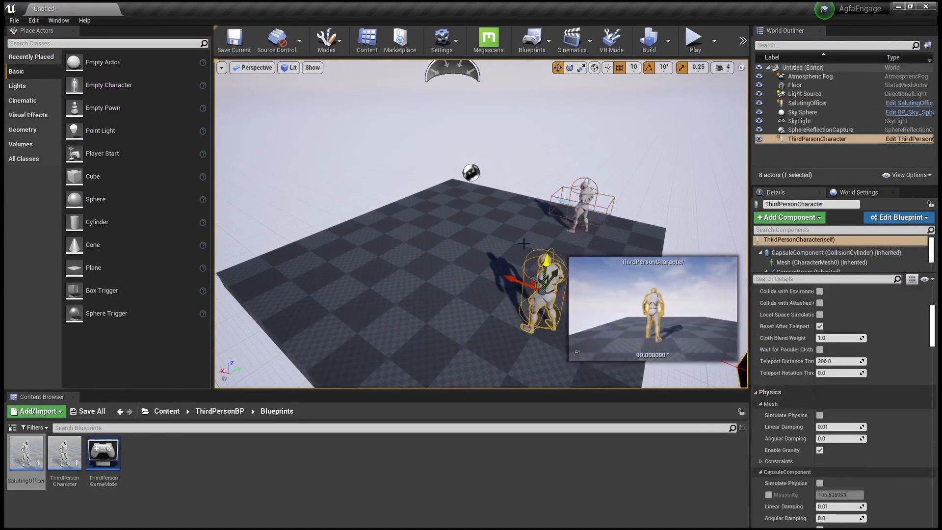
click(692, 43)
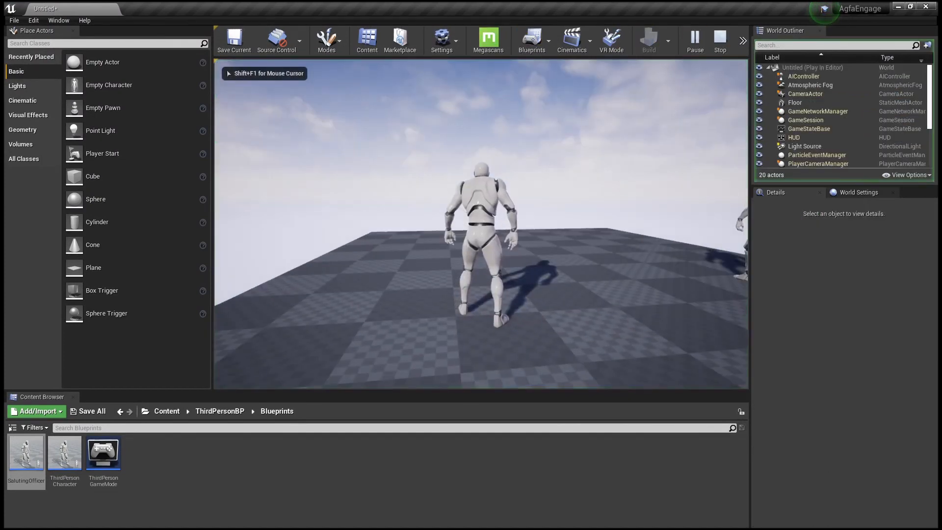
- Walk the third-person character around the level, trigger its salute, and end the play session
key(w)
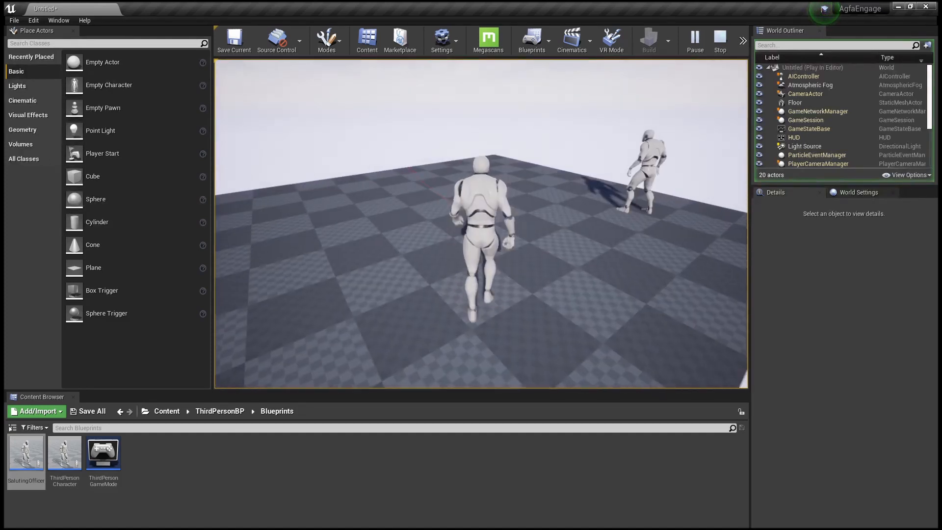
key(w)
key(s)
key(w)
key(s)
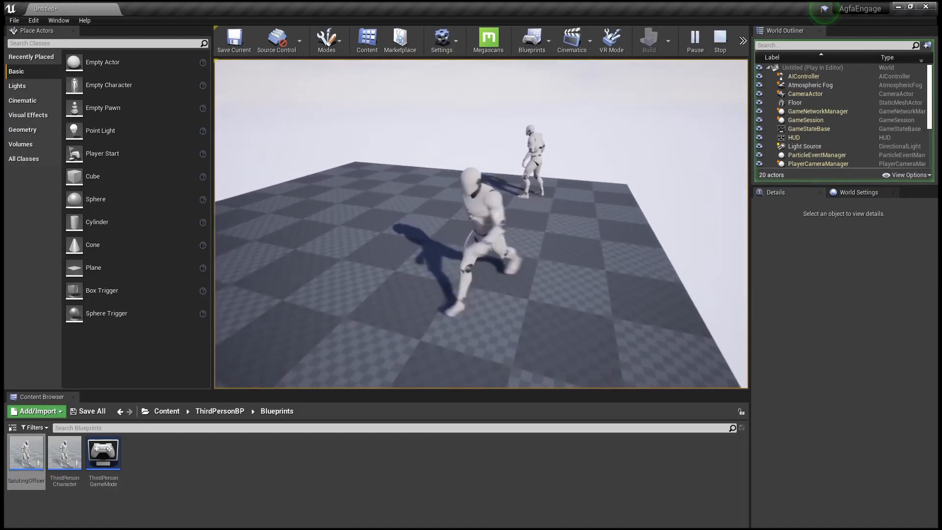
key(d)
key(a)
key(w)
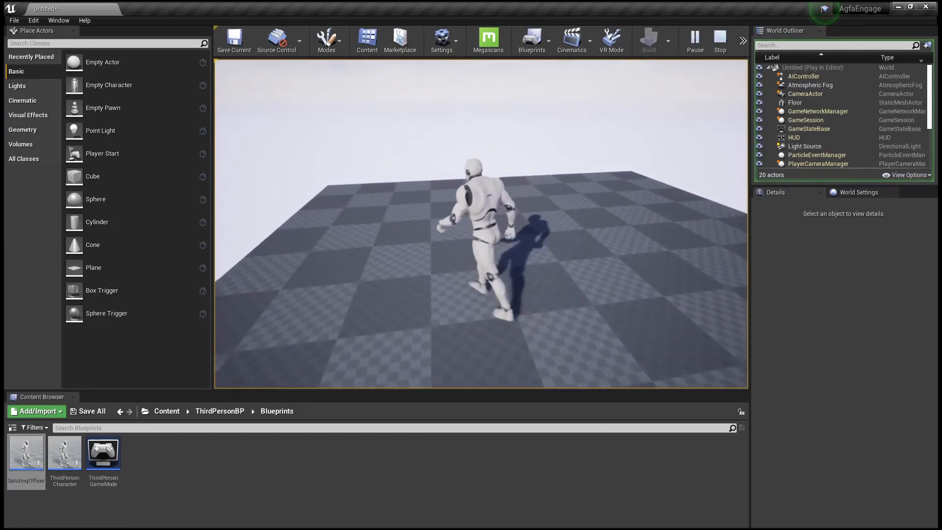
key(s)
key(w)
key(d)
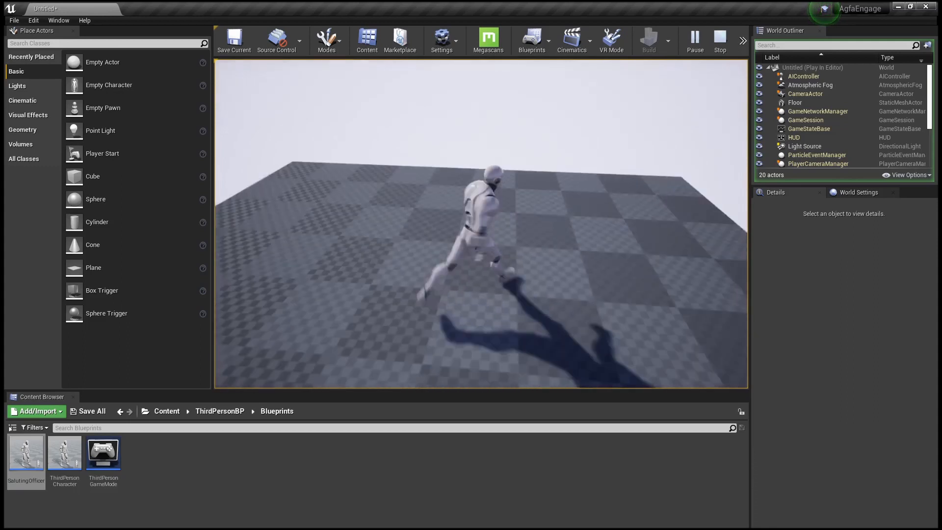
key(w)
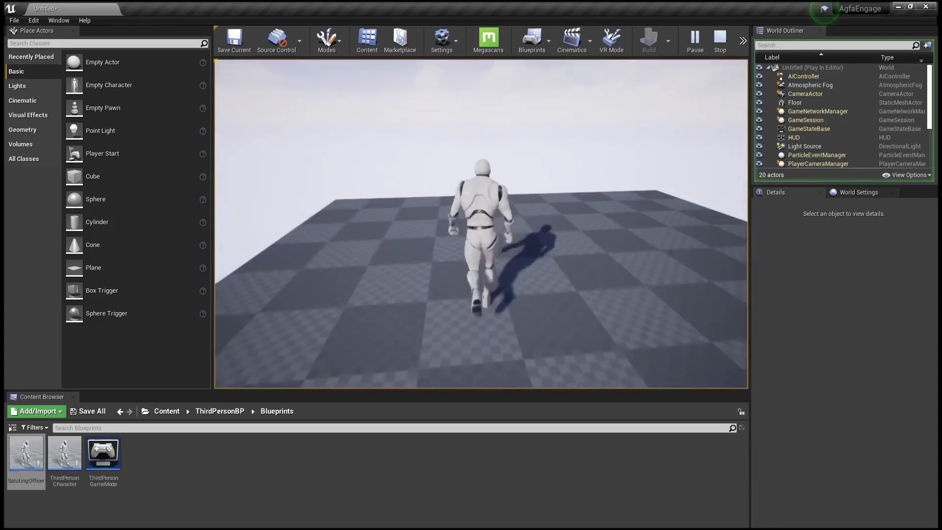
key(e)
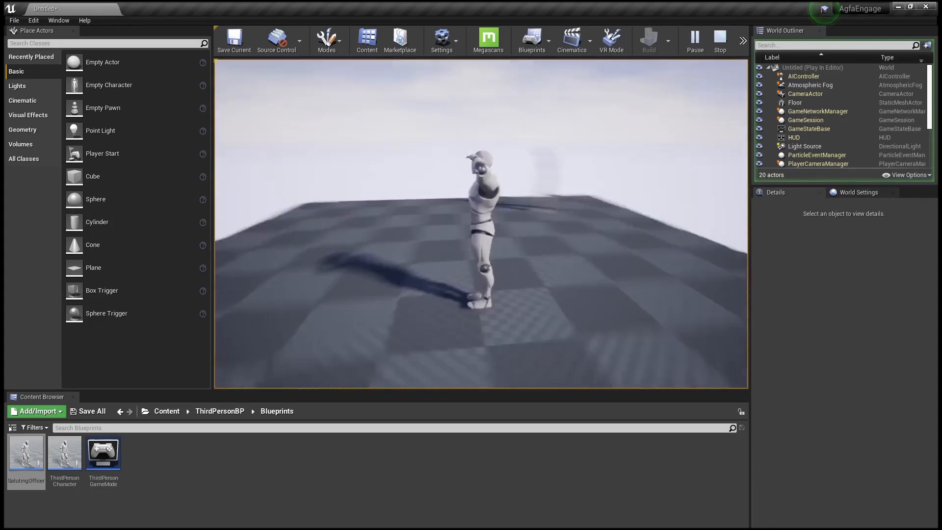
key(d)
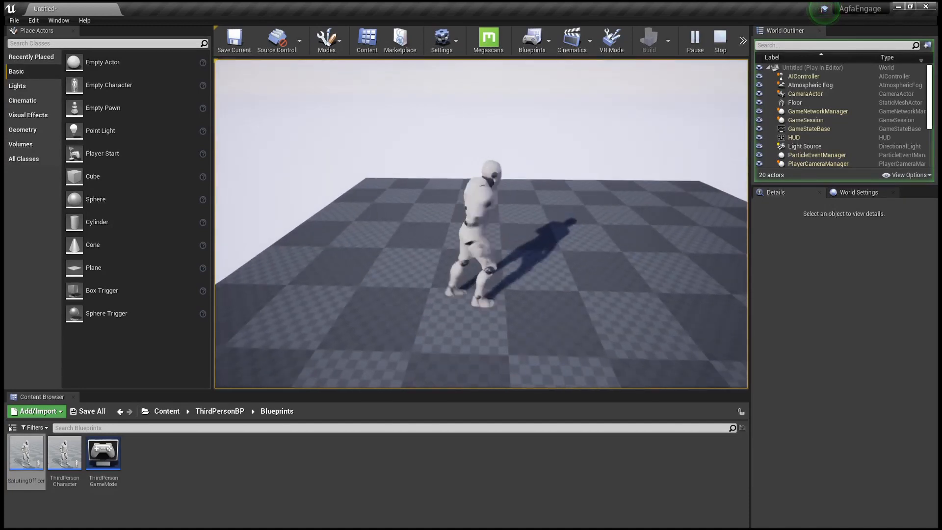
key(Escape)
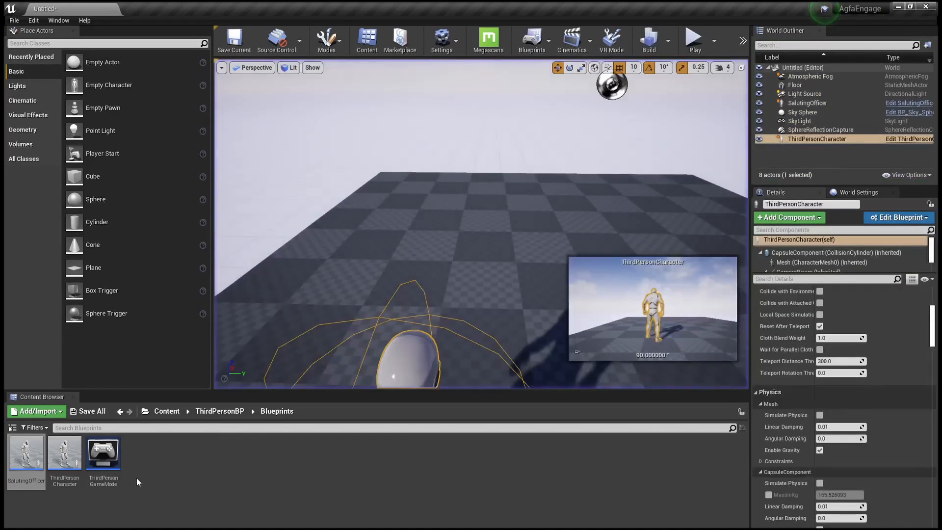
- Open the ThirdPersonCharacter blueprint and examine the F event's Flip Flop A branch, from the walk speed node to the two Play Animation nodes
double_click(65, 454)
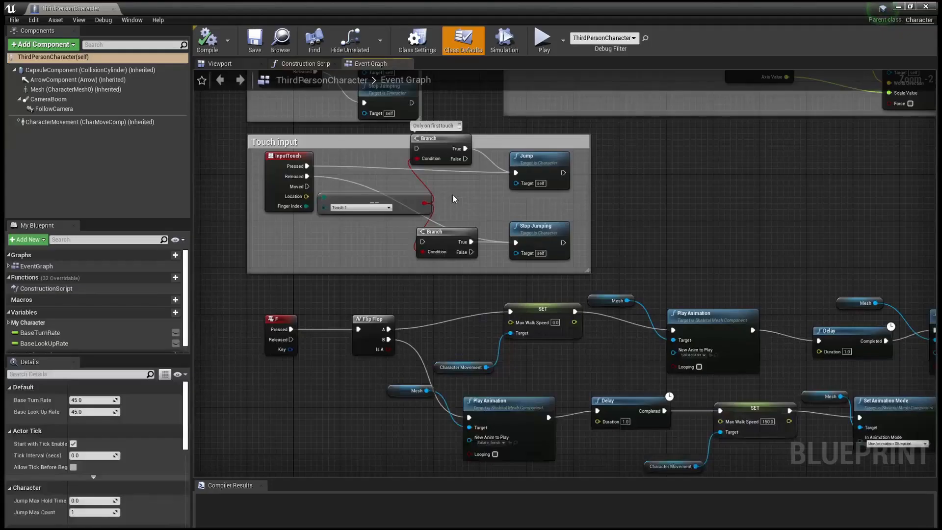
right_drag(705, 261, 718, 208)
scroll(349, 284, up, 2)
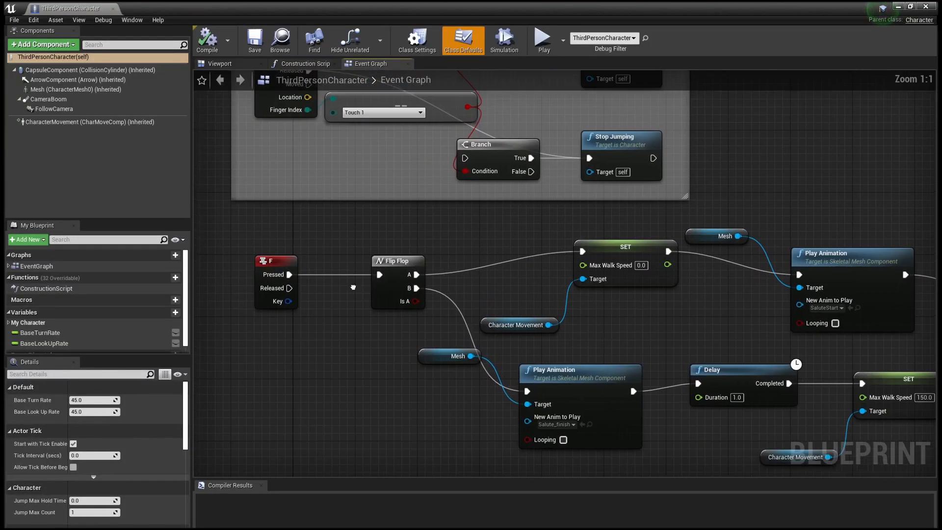
right_drag(349, 285, 492, 291)
click(562, 271)
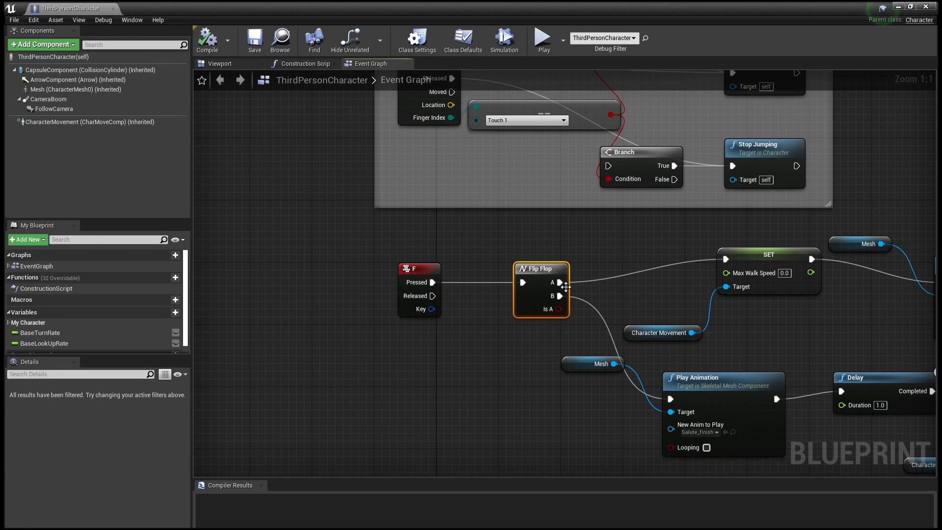
right_drag(759, 280, 542, 296)
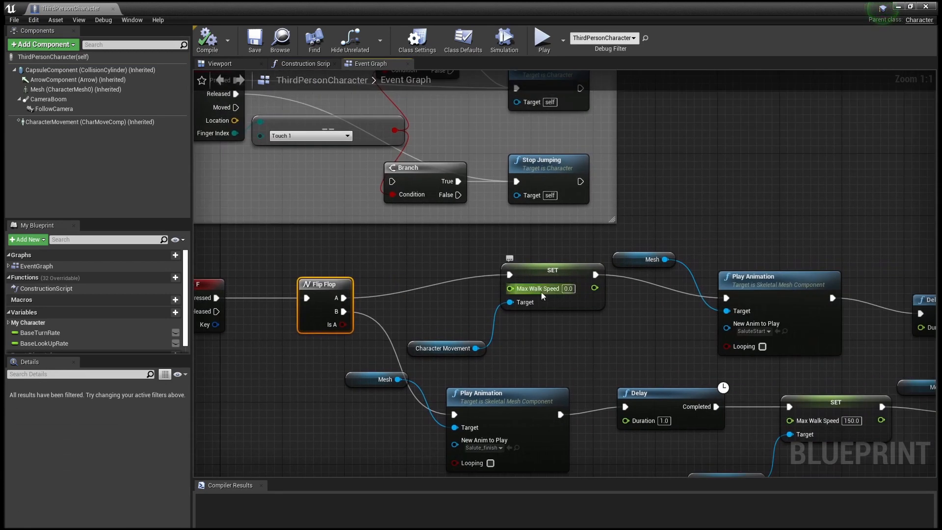
right_drag(647, 333, 531, 330)
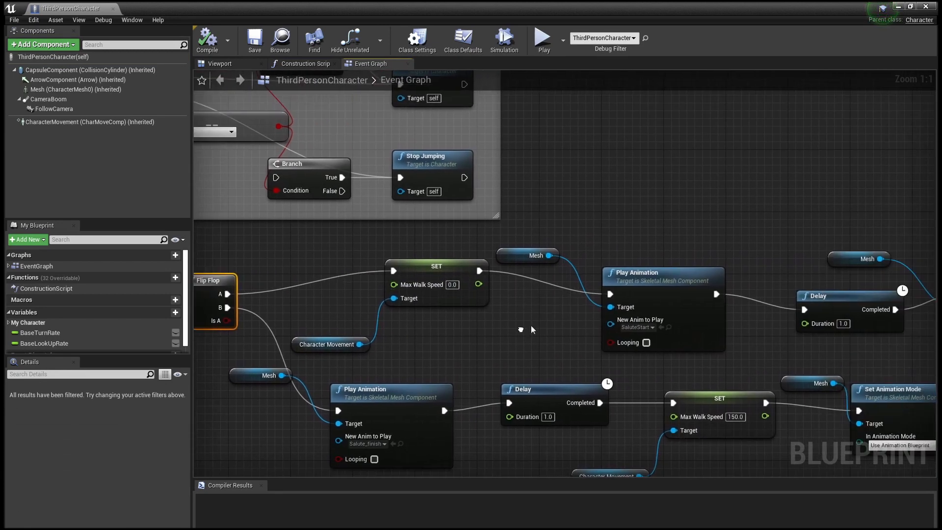
click(644, 328)
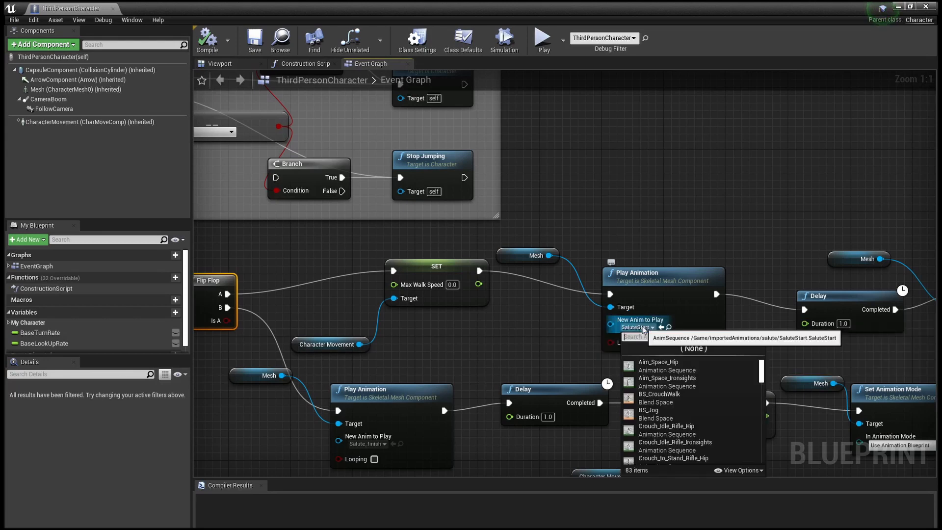
click(644, 328)
right_drag(795, 322, 590, 287)
right_drag(821, 268, 641, 257)
click(622, 306)
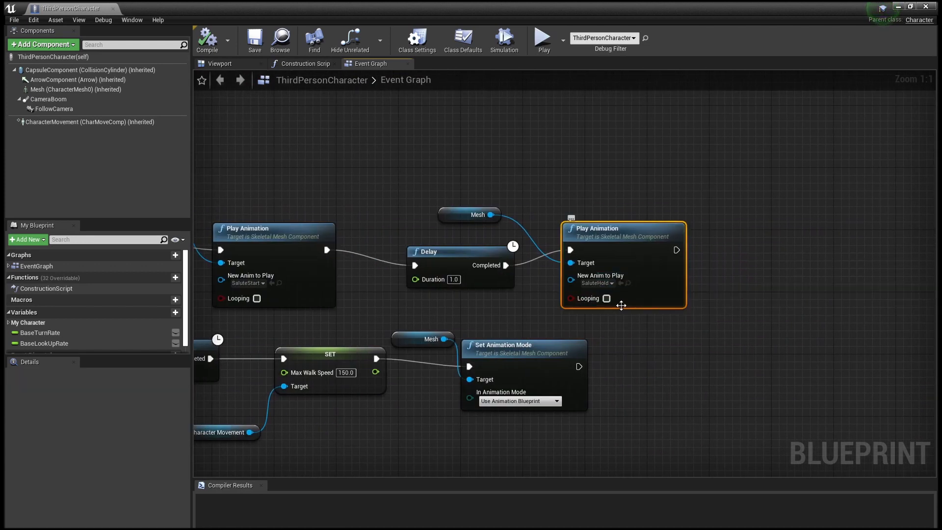
- Examine the Flip Flop B branch, covering its Play Animation, Delay, Max Walk Speed and Set Animation Mode nodes, and return to the F event
right_drag(445, 309, 937, 177)
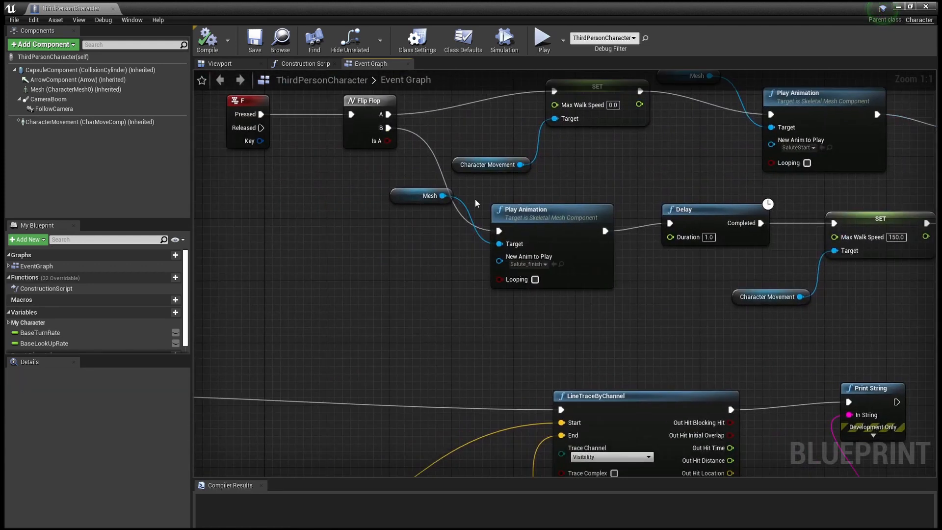
right_drag(476, 203, 632, 285)
right_drag(520, 223, 323, 217)
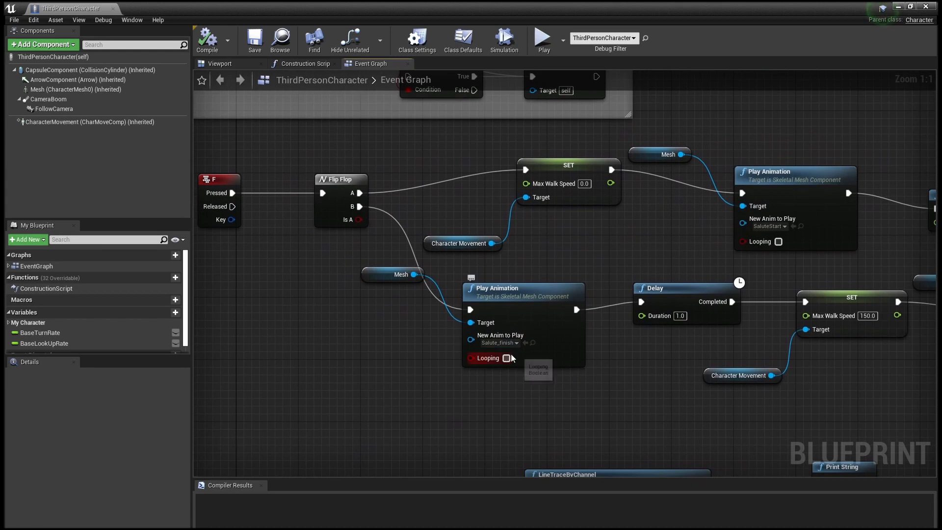
right_drag(577, 365, 498, 360)
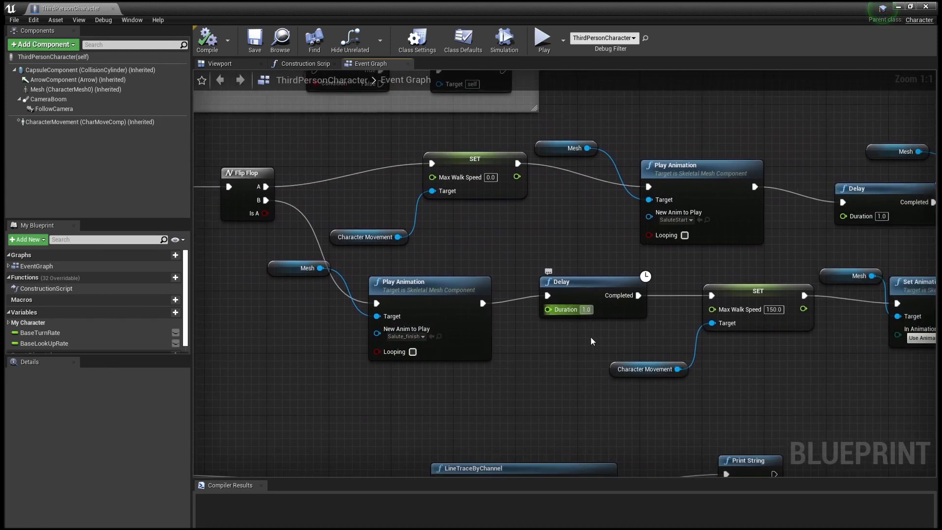
right_drag(805, 315, 582, 287)
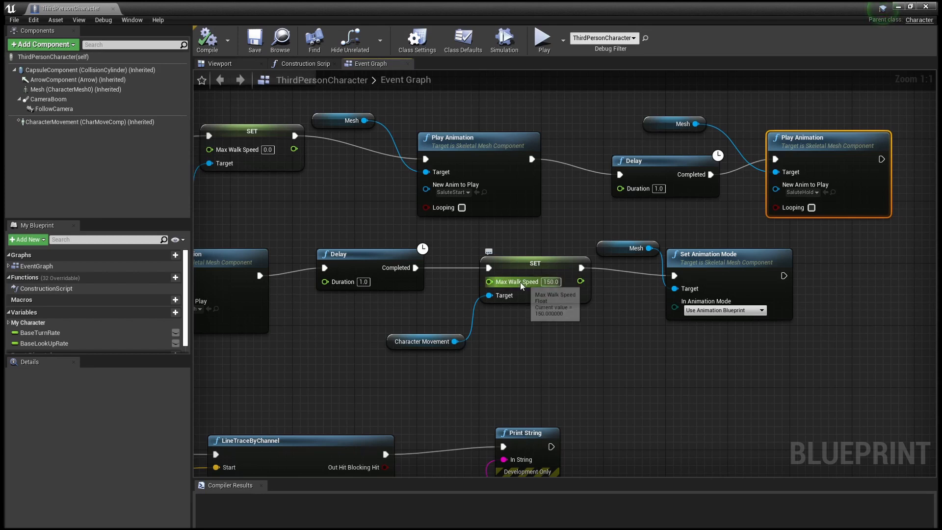
right_drag(543, 292, 455, 287)
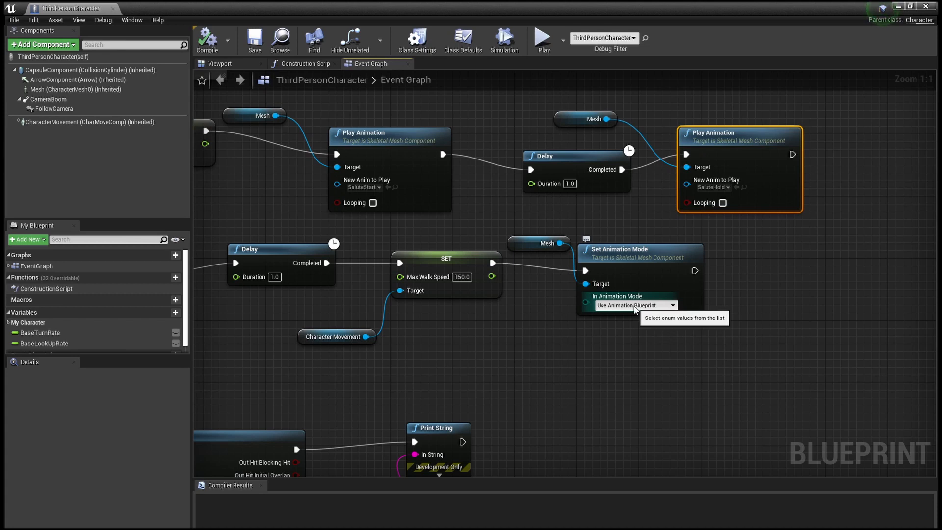
right_drag(232, 374, 787, 354)
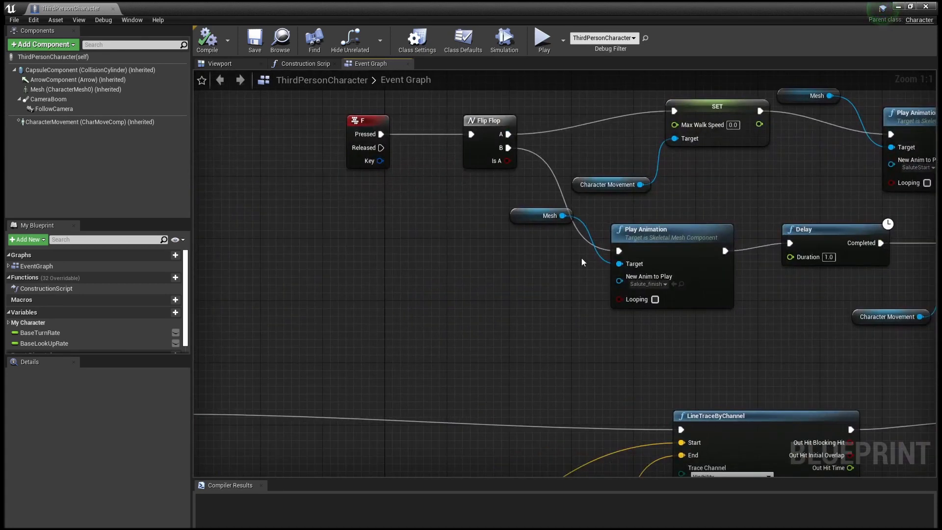
right_drag(582, 259, 681, 392)
right_drag(773, 345, 574, 283)
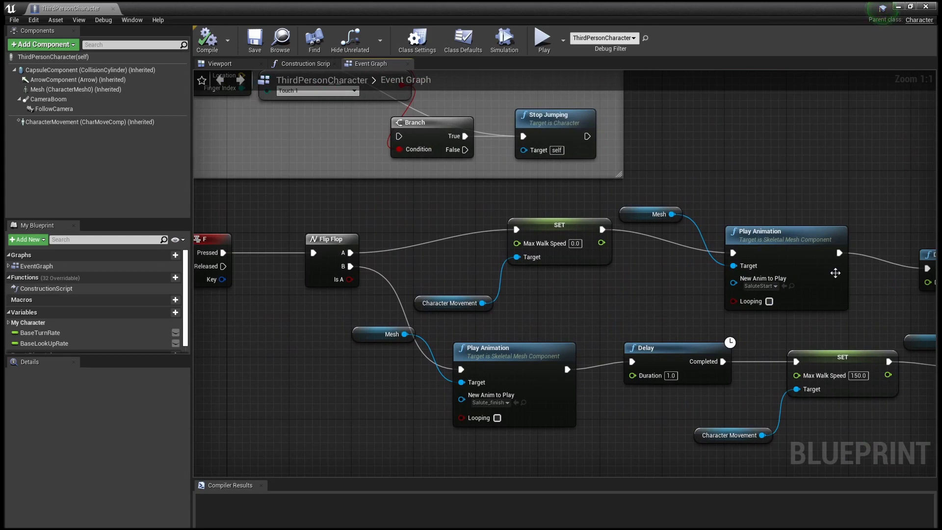
right_drag(472, 290, 684, 278)
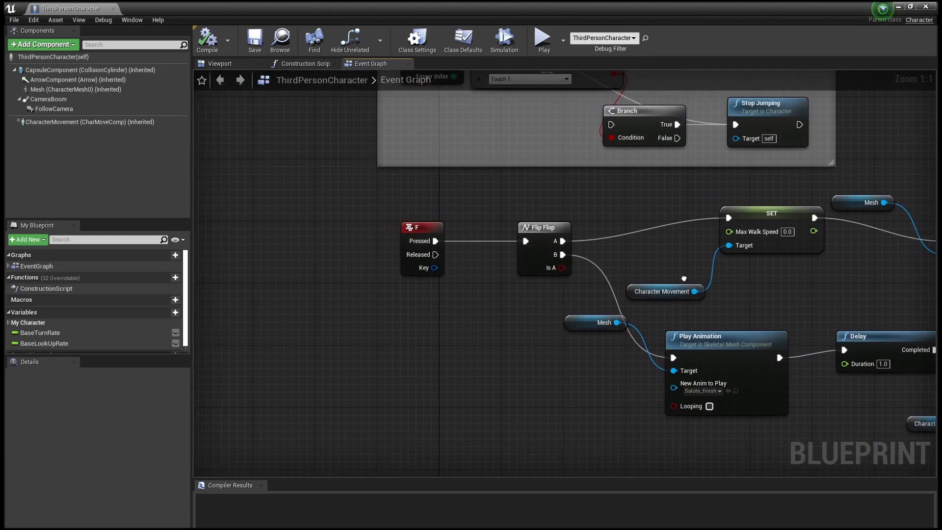
- Close the ThirdPersonCharacter blueprint and open the importedAnimations folder under Content
click(924, 8)
click(239, 501)
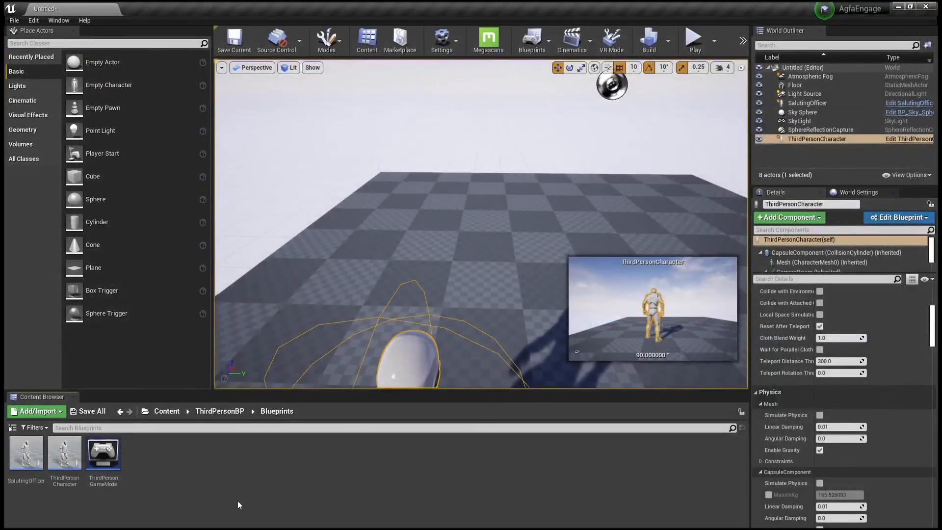
click(159, 414)
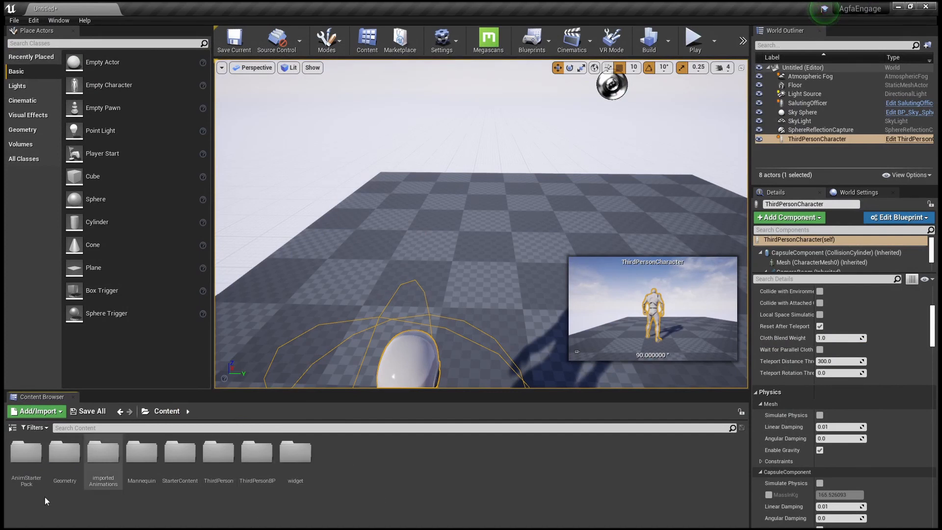
double_click(103, 452)
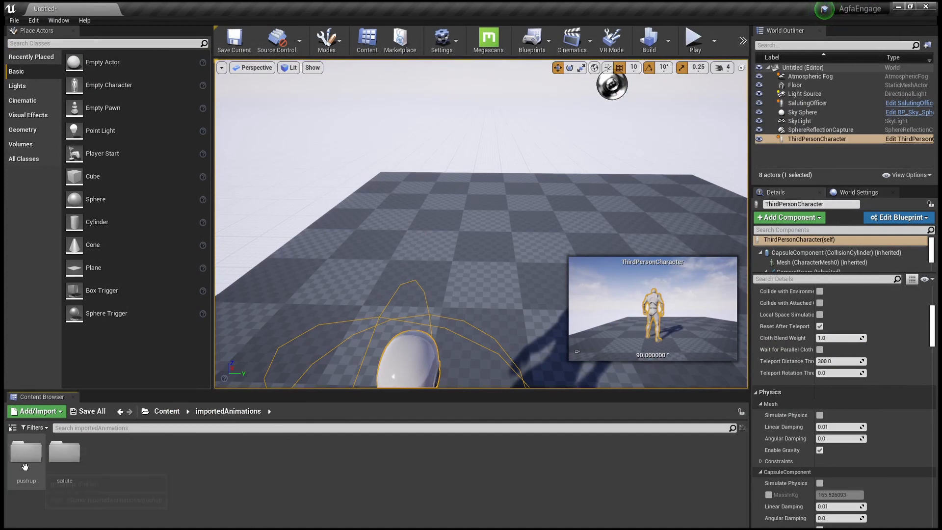
- Create a folder named salute2 inside importedAnimations and open it
right_click(222, 478)
click(269, 200)
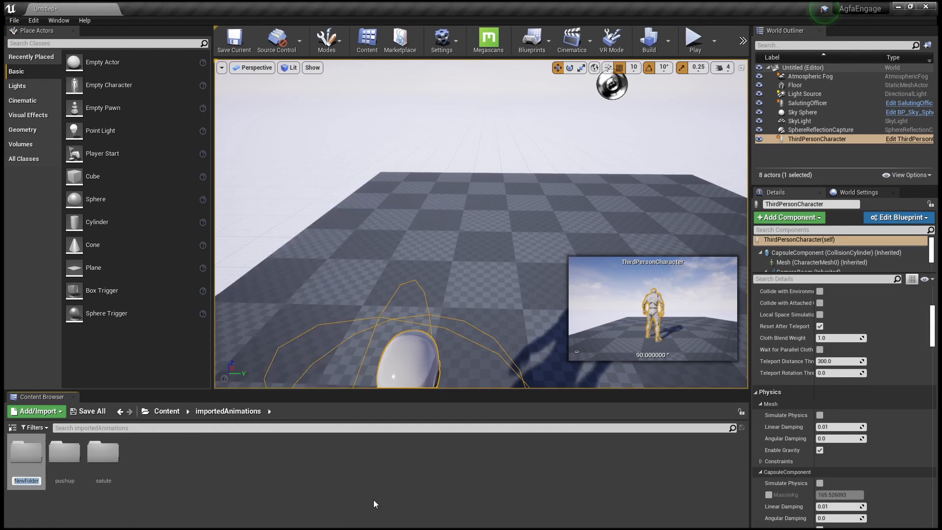
text(salute2)
key(Return)
double_click(117, 458)
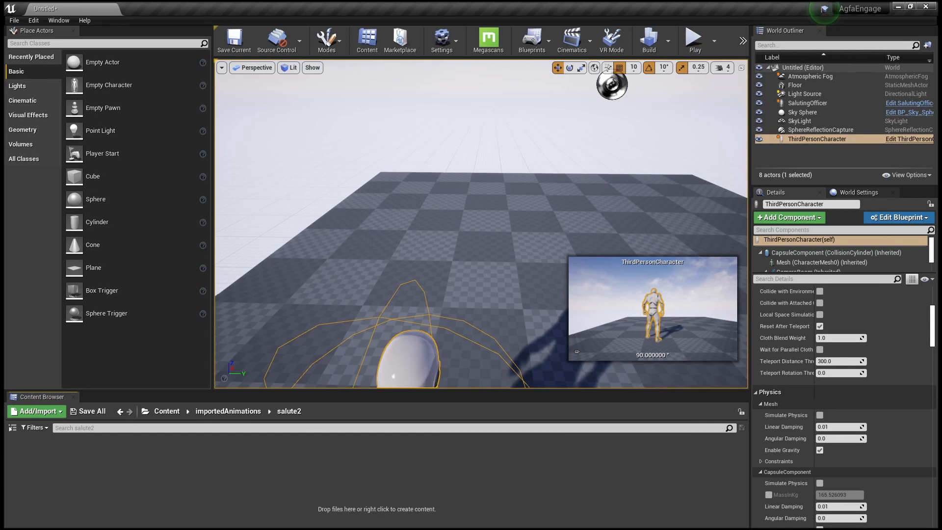
- Bring salute_anim.fbx from the Maya project's scenes folder into the salute2 folder and minimize the file window
key(alt+Tab)
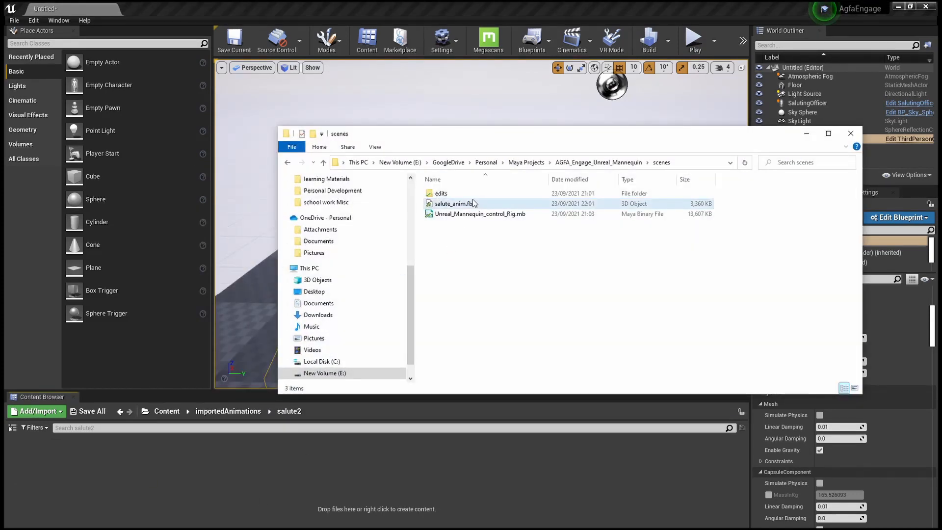
click(474, 203)
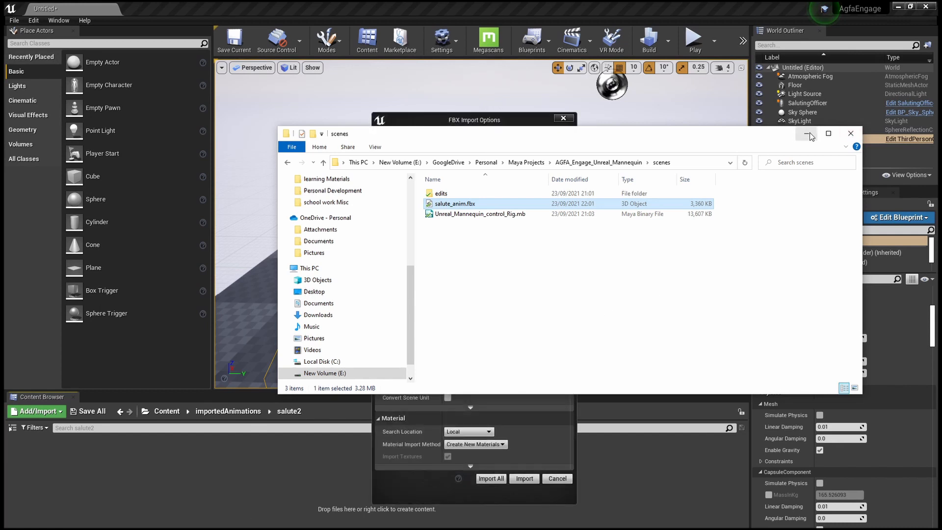
click(807, 133)
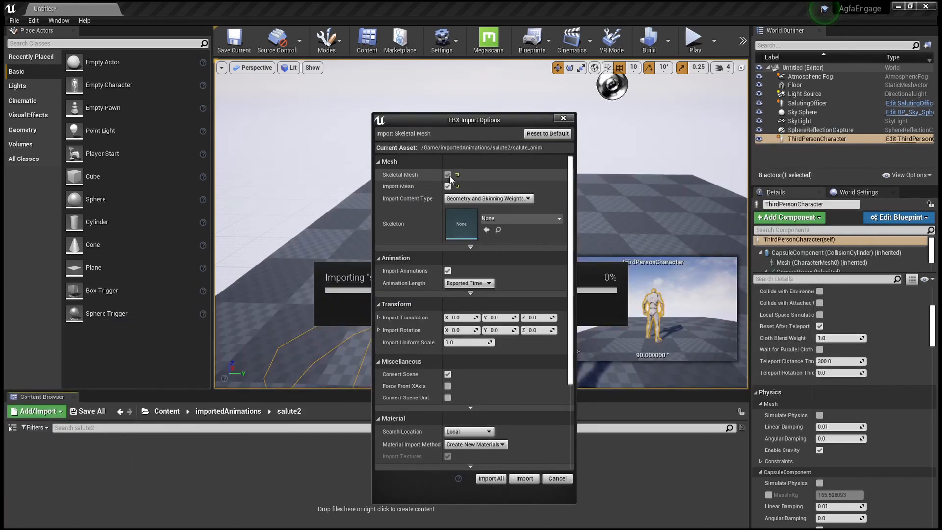
- Import salute_anim with Import Mesh turned off and UE4_Mannequin_Skeleton from the Mannequin character as its skeleton
click(447, 175)
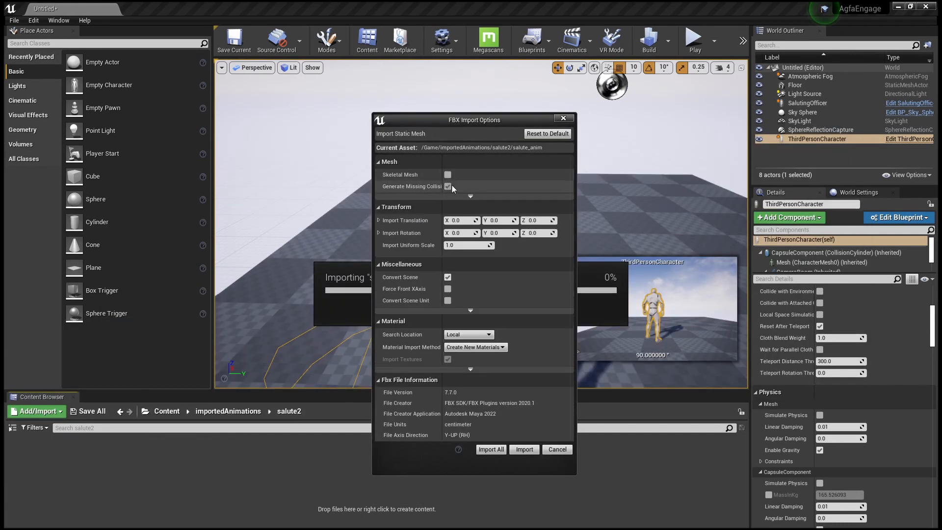
click(448, 175)
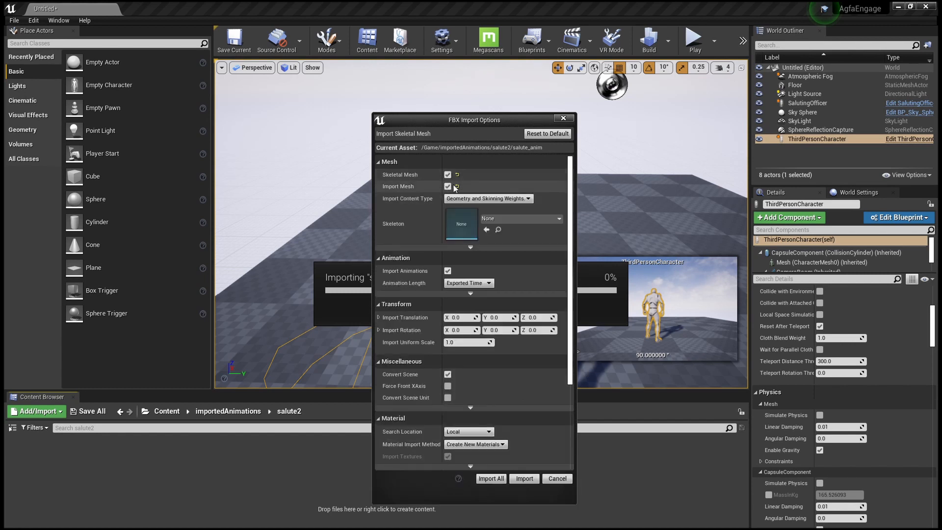
click(448, 187)
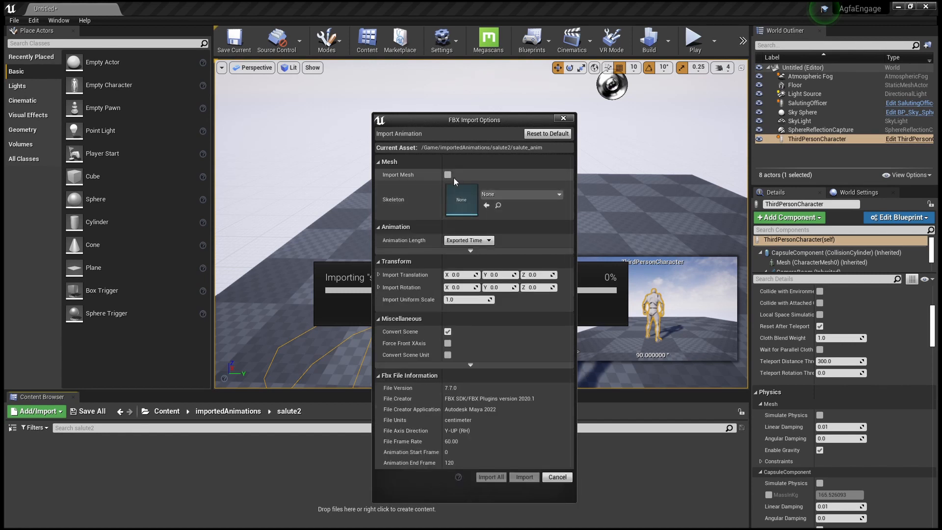
click(499, 196)
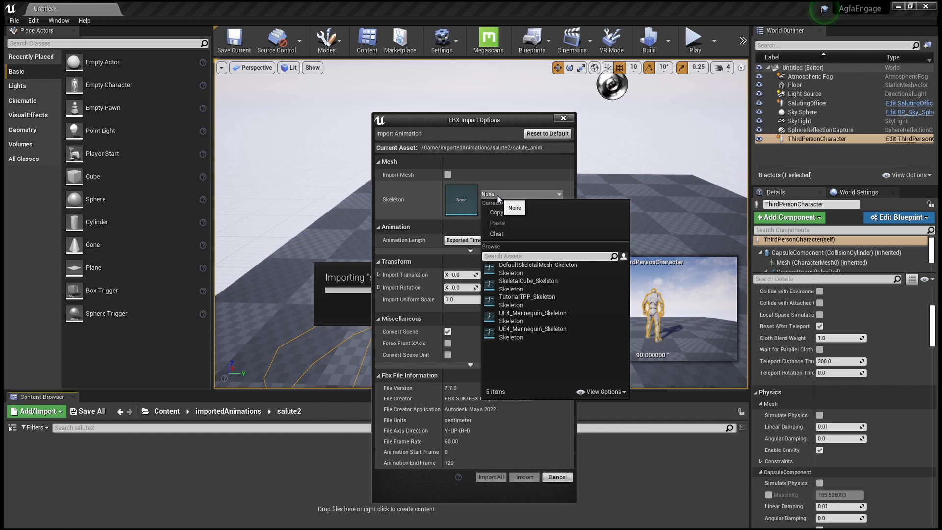
click(545, 316)
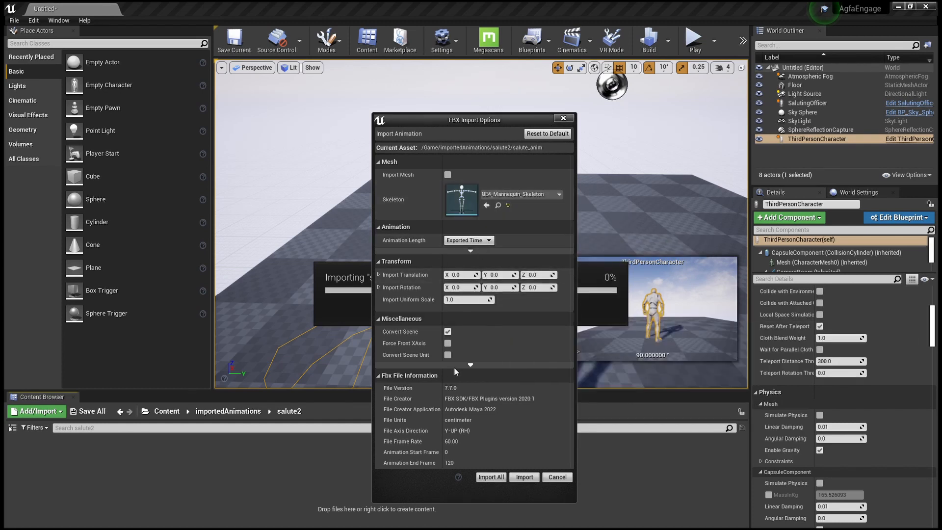
click(521, 479)
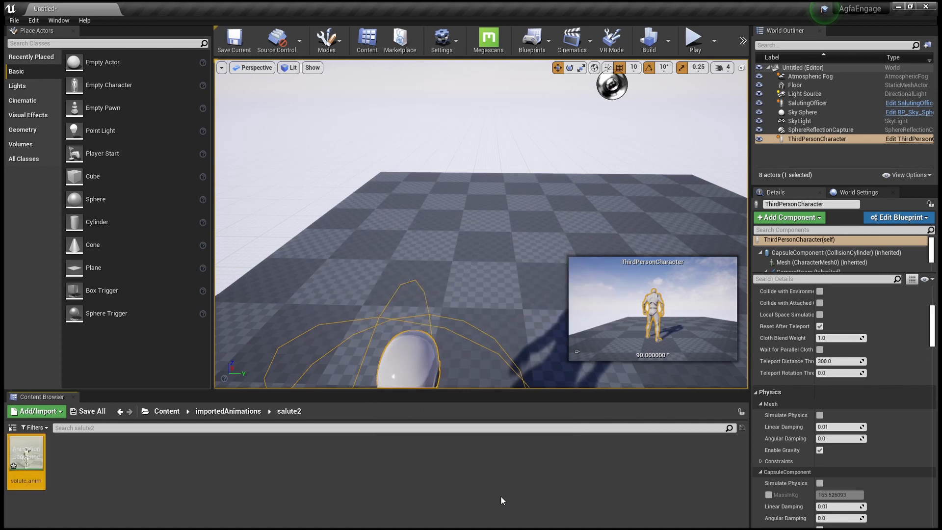
- Preview the imported salute_anim in the animation editor, close it and deselect the asset
double_click(33, 456)
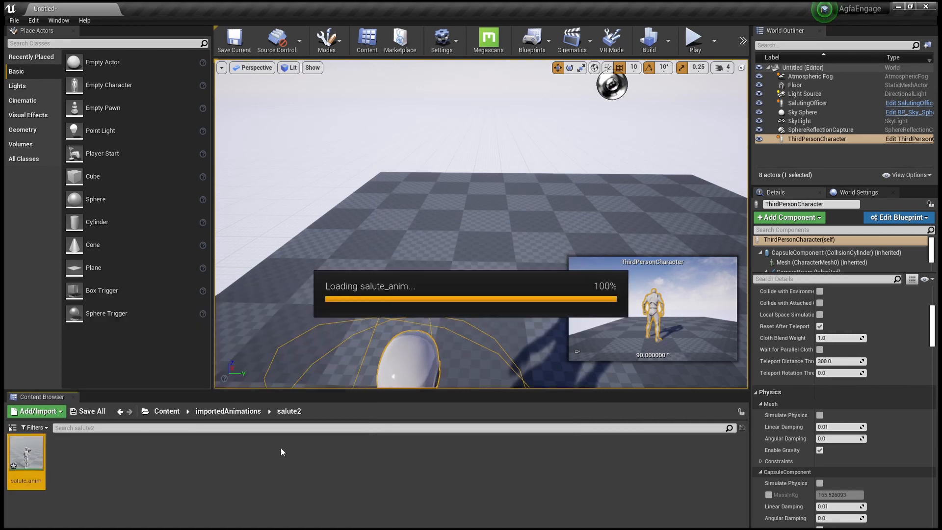
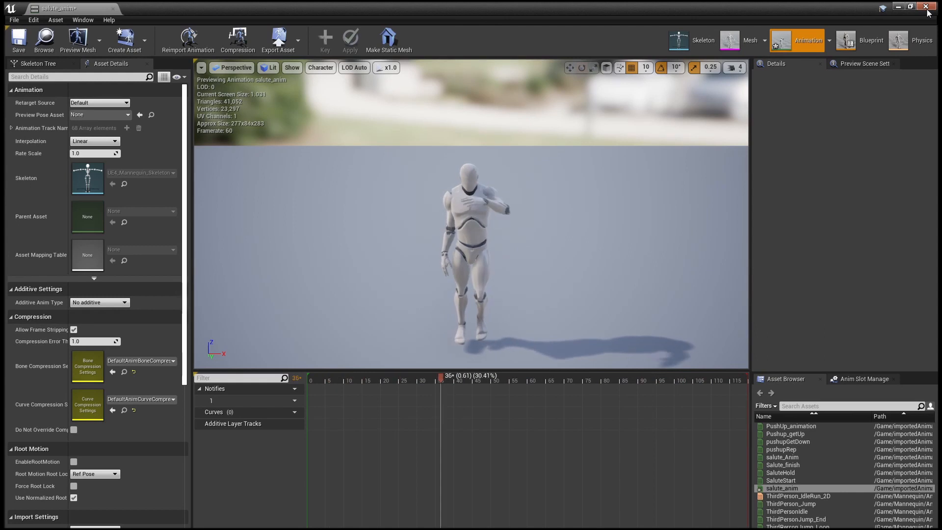
click(926, 7)
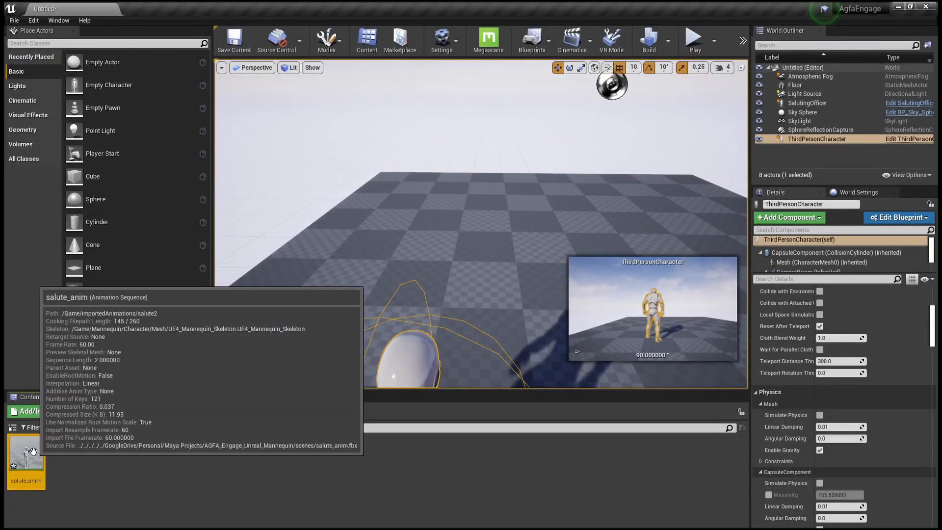
click(233, 490)
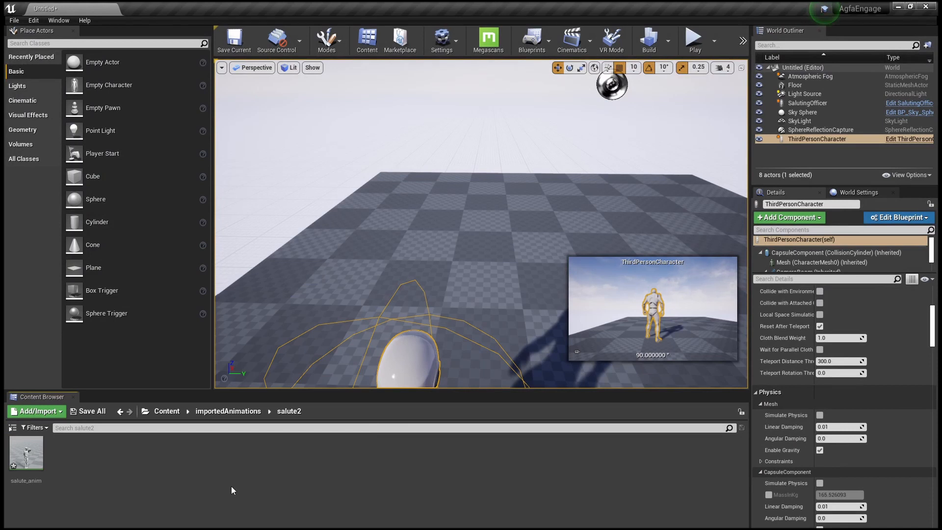
- Place salute_anim at the far corner of the floor and walk the character around it in a play session
drag(38, 455, 390, 216)
click(694, 40)
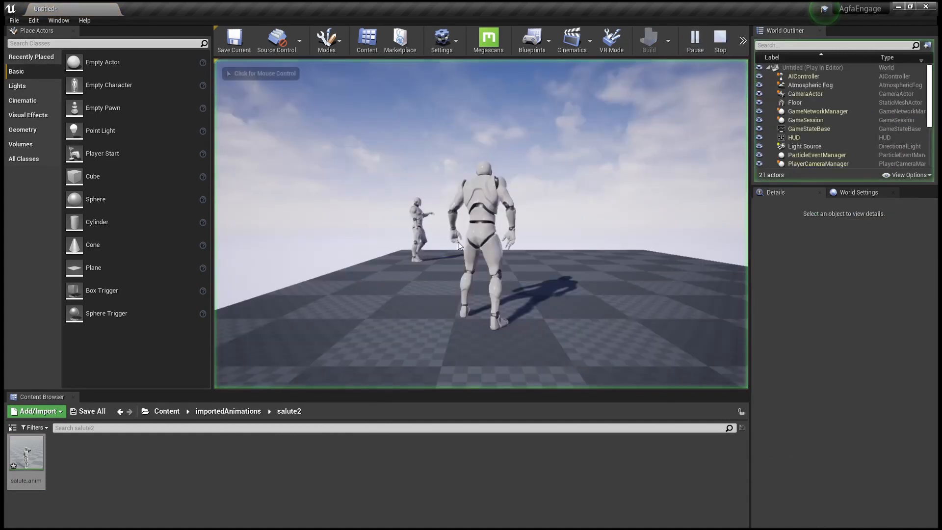
key(w)
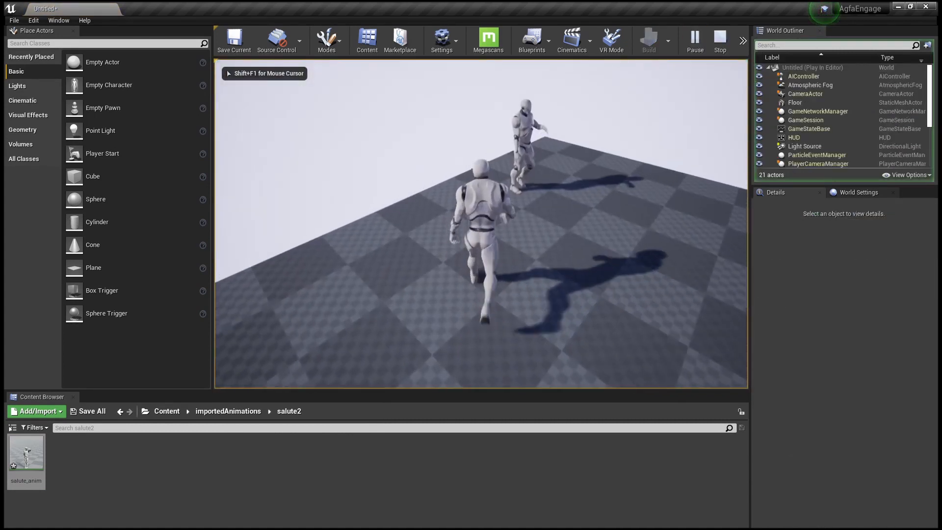
key(w)
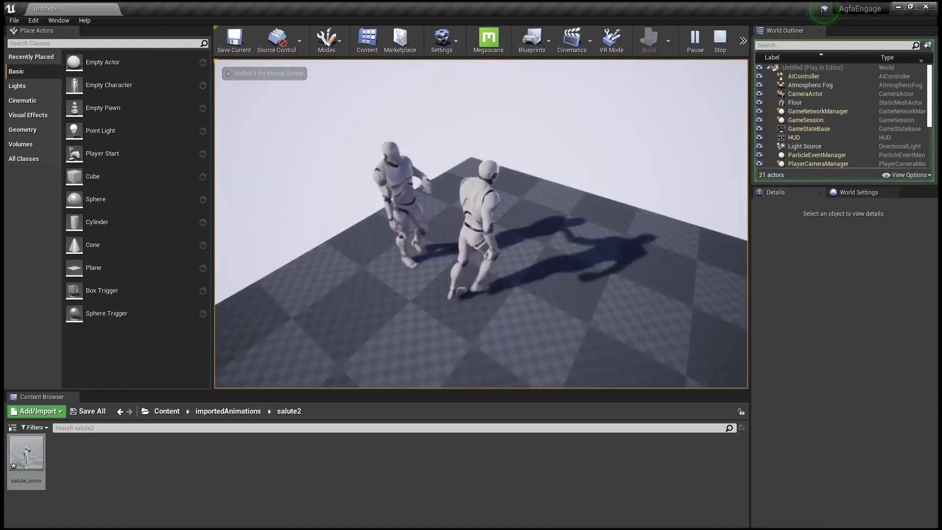
key(a)
key(s)
key(a)
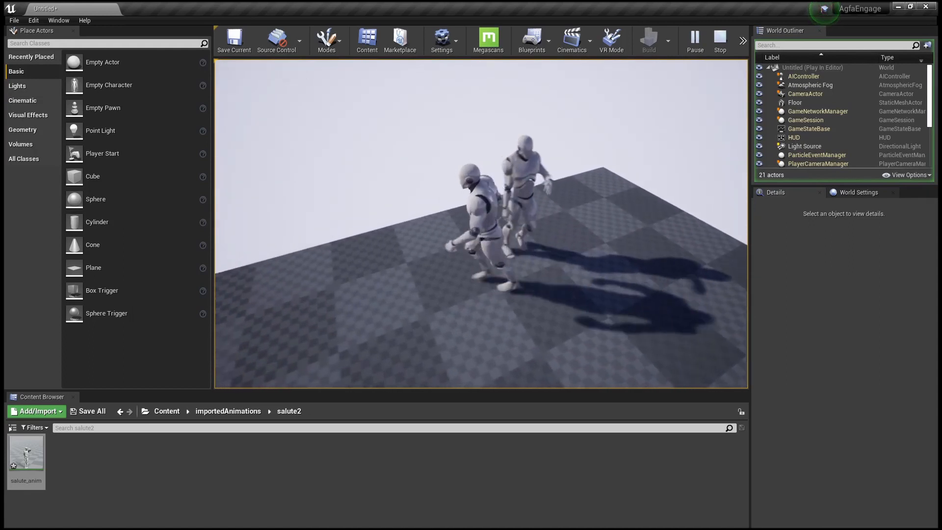
key(s)
key(a)
key(s)
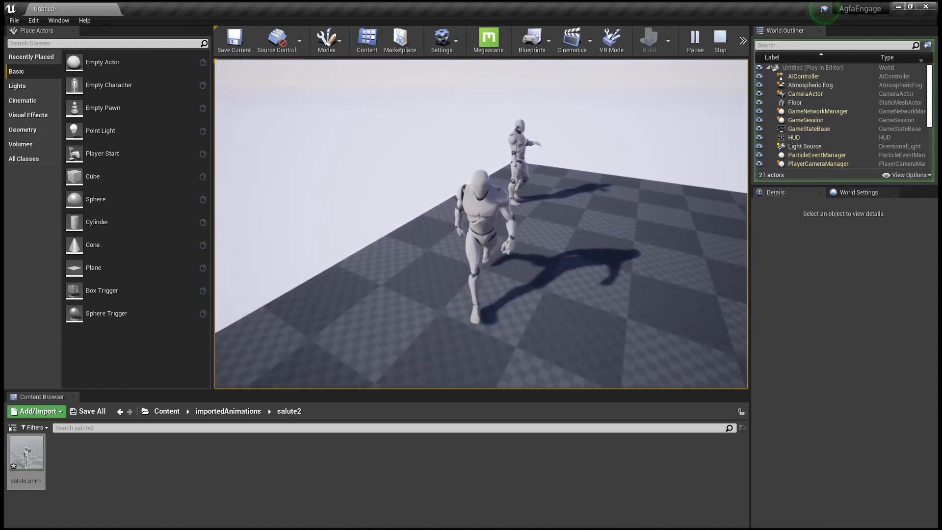
key(Escape)
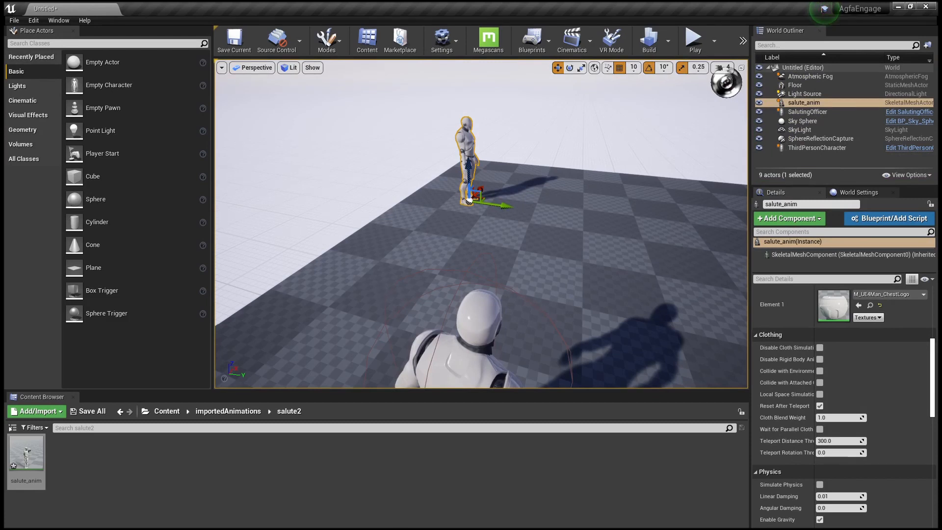
- Delete the placed salute_anim actor and open the ThirdPersonCharacter blueprint's event graph
key(Delete)
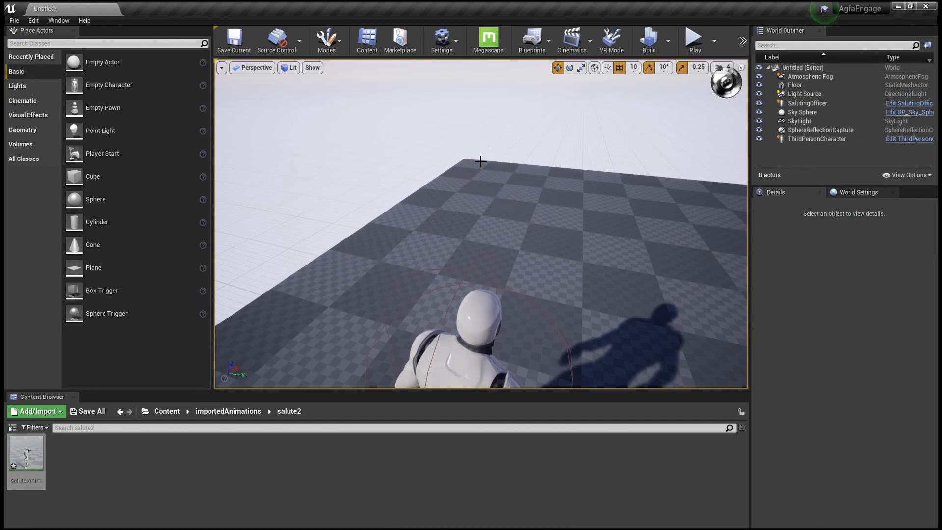
click(451, 337)
scroll(479, 278, down, 5)
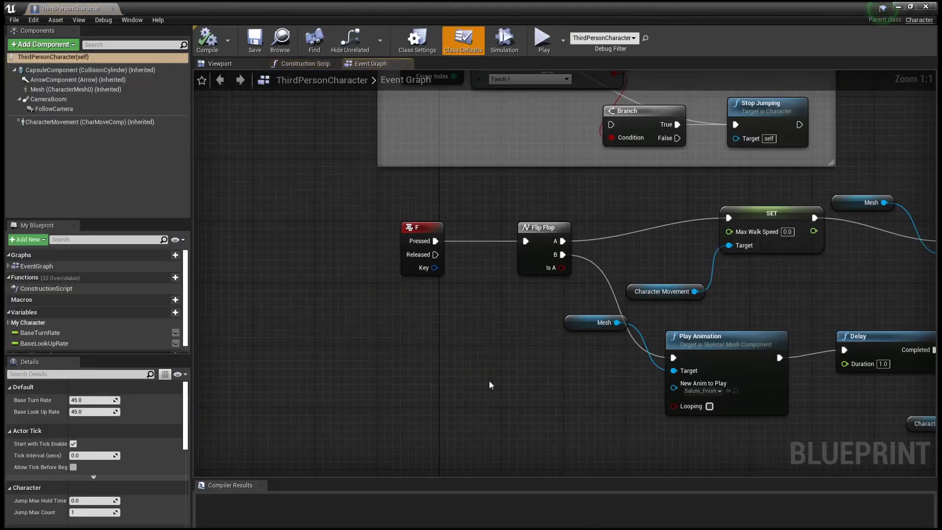
- Disconnect the F event's Pressed output from the Flip Flop node and reconnect it
right_drag(490, 383, 493, 320)
alt+click(449, 172)
scroll(449, 196, down, 1)
right_drag(489, 389, 417, 397)
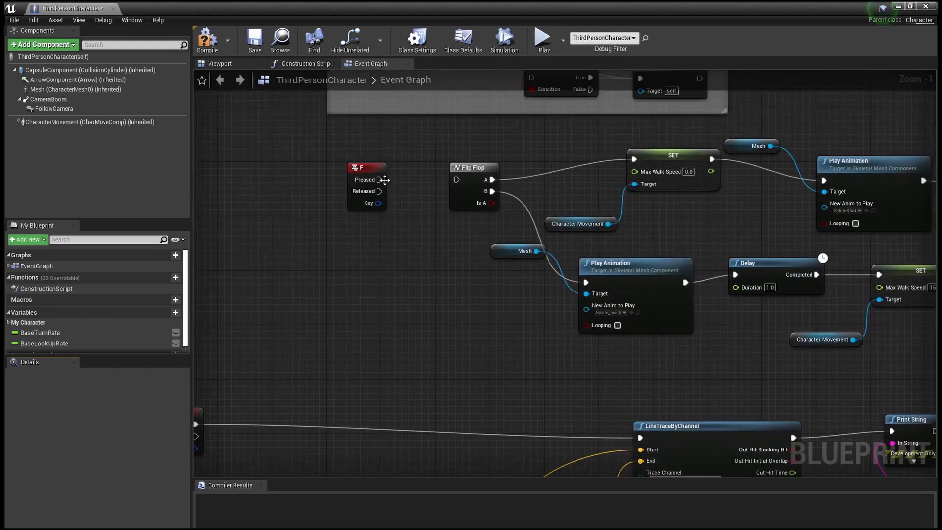
drag(384, 180, 456, 180)
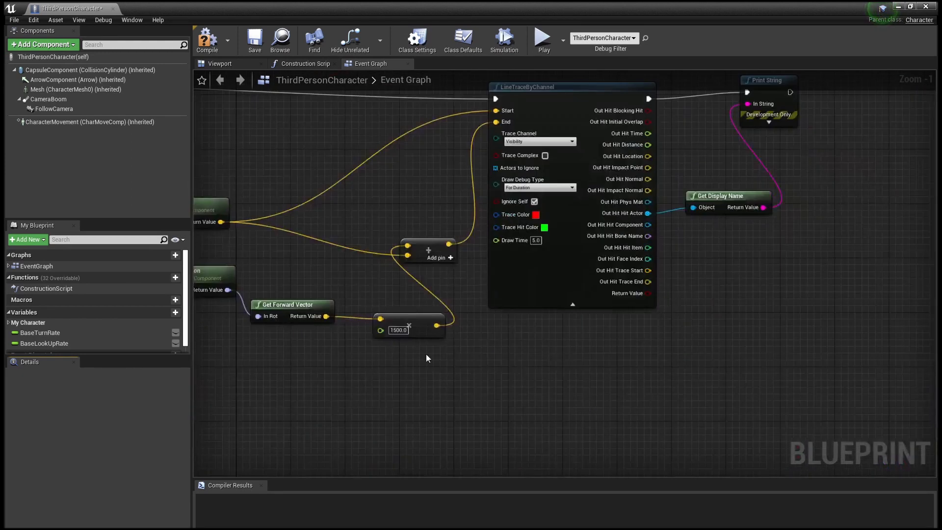
- Select the F event's salute nodes together with the line trace nodes and move them away from the area below the Touch input group
right_drag(427, 355, 603, 93)
scroll(623, 178, down, 7)
right_drag(623, 178, 599, 314)
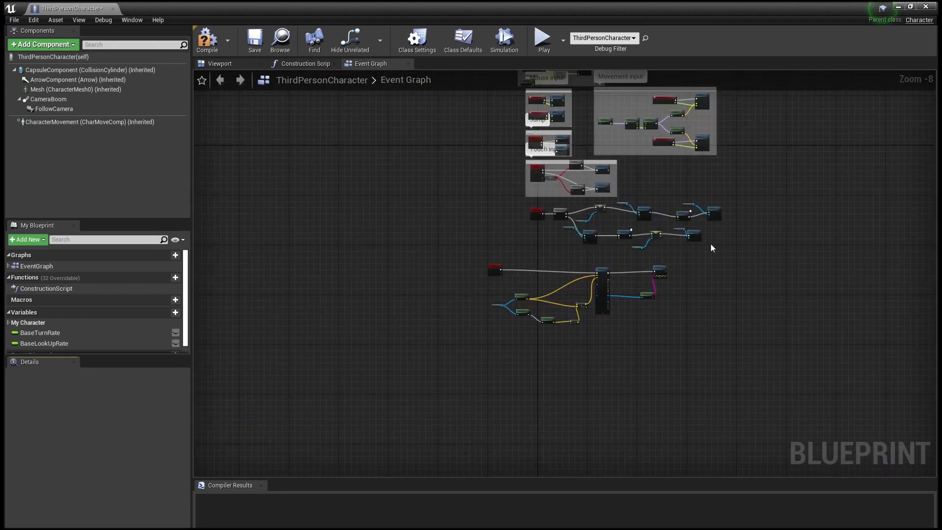
drag(773, 202, 433, 387)
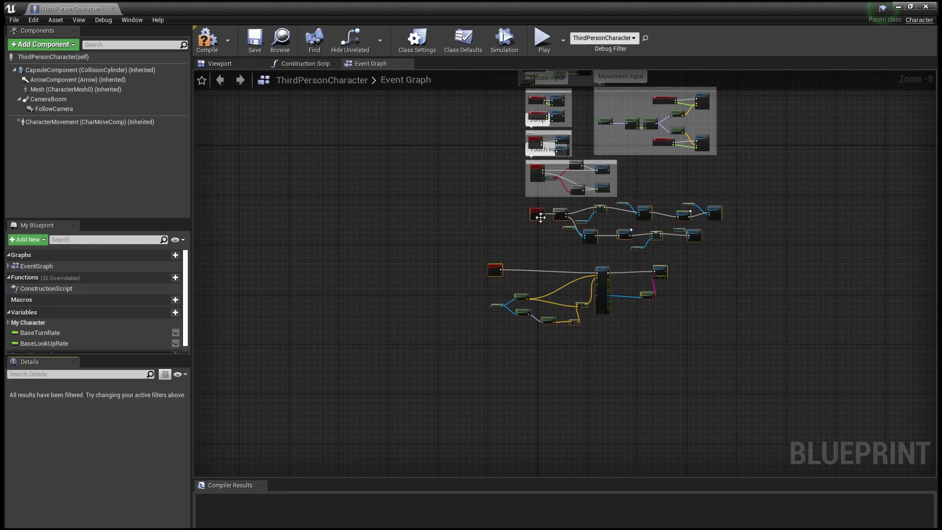
drag(541, 217, 248, 295)
- Add a G keyboard event to the empty area beside the Touch input group
scroll(650, 195, up, 4)
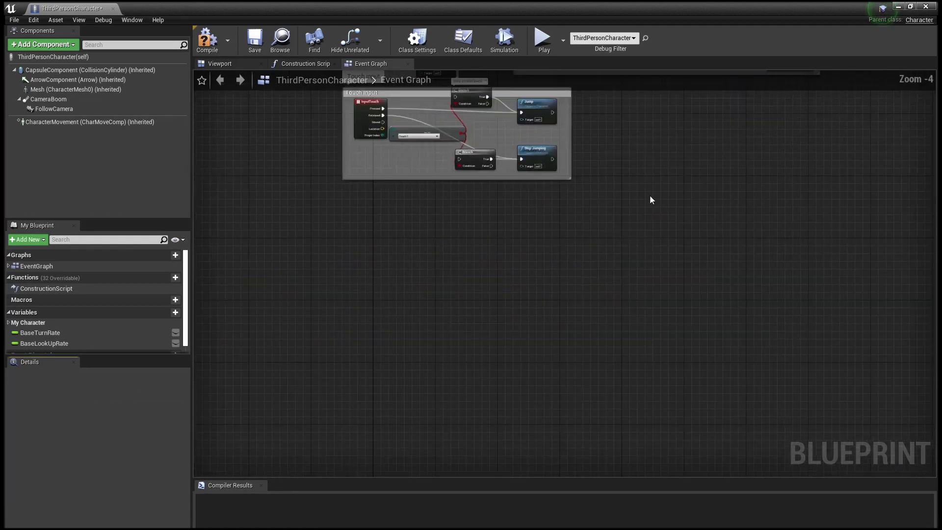
right_drag(652, 199, 587, 294)
right_click(588, 293)
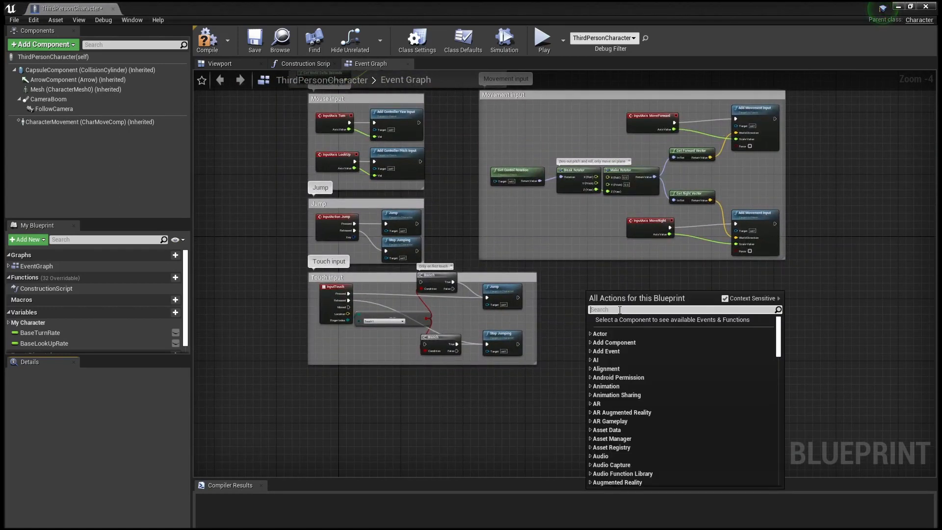
text(g key)
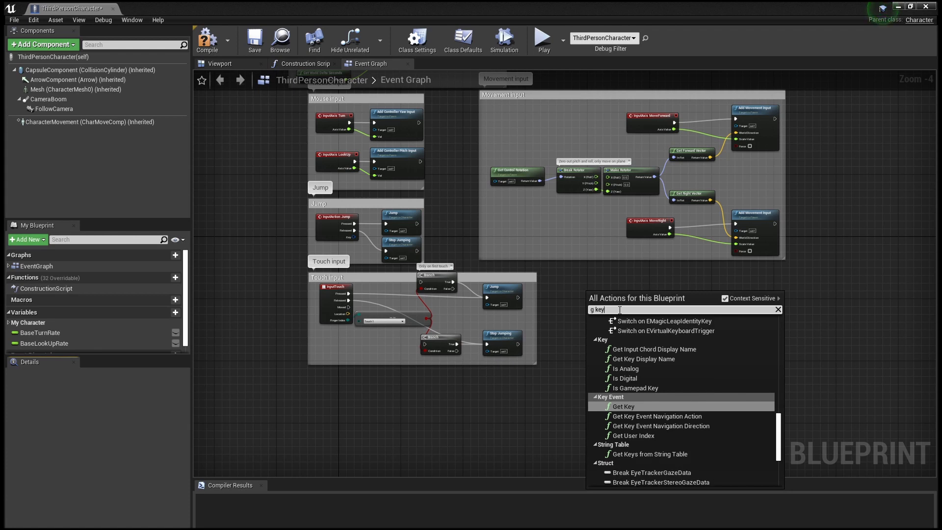
scroll(662, 434, up, 10)
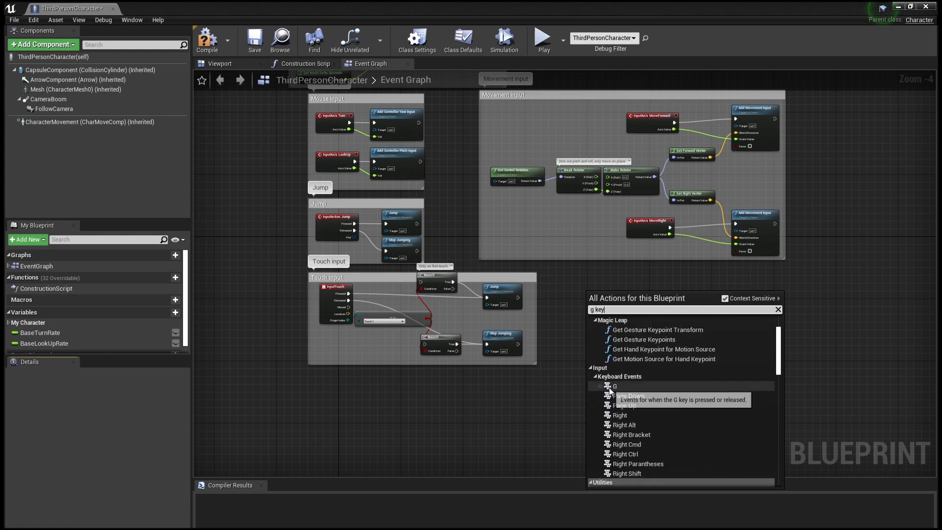
click(614, 386)
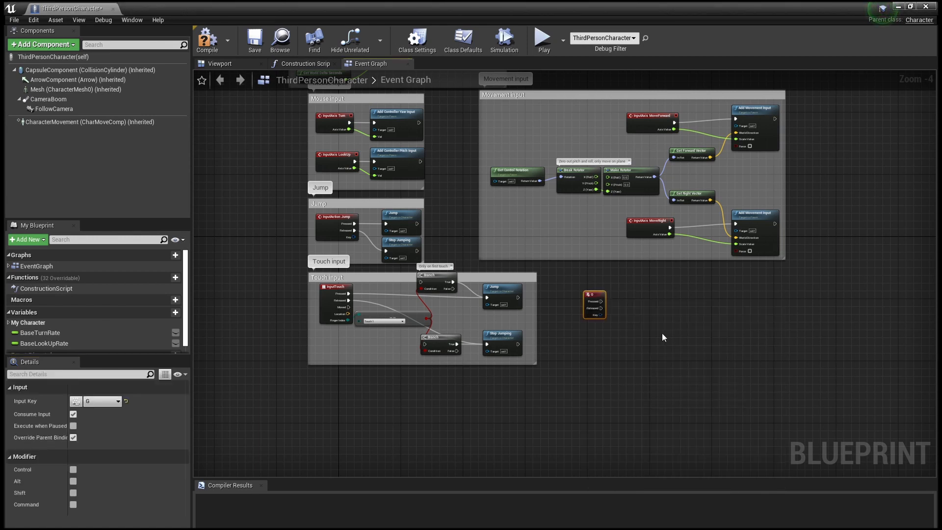
- Add a Play Animation (Mesh) node driven by the G event's Pressed output
scroll(662, 337, up, 4)
right_drag(578, 296, 456, 283)
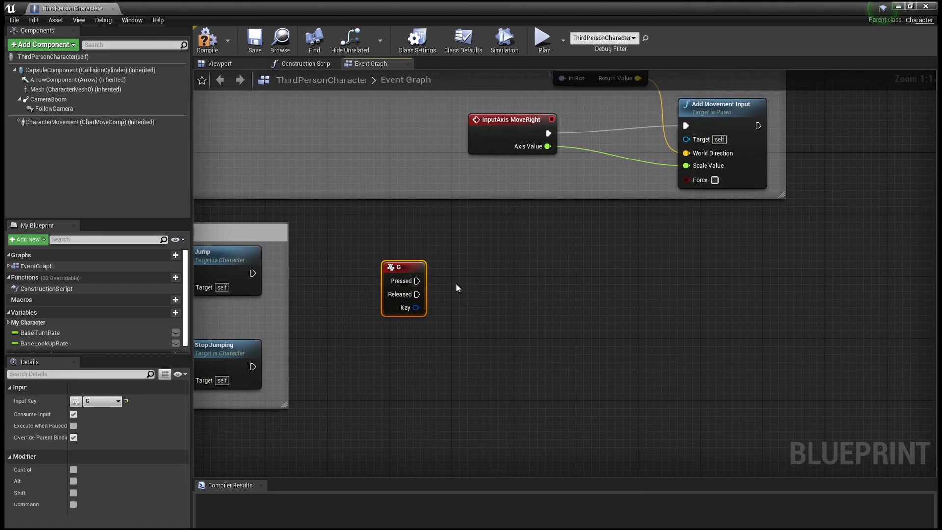
drag(417, 281, 533, 289)
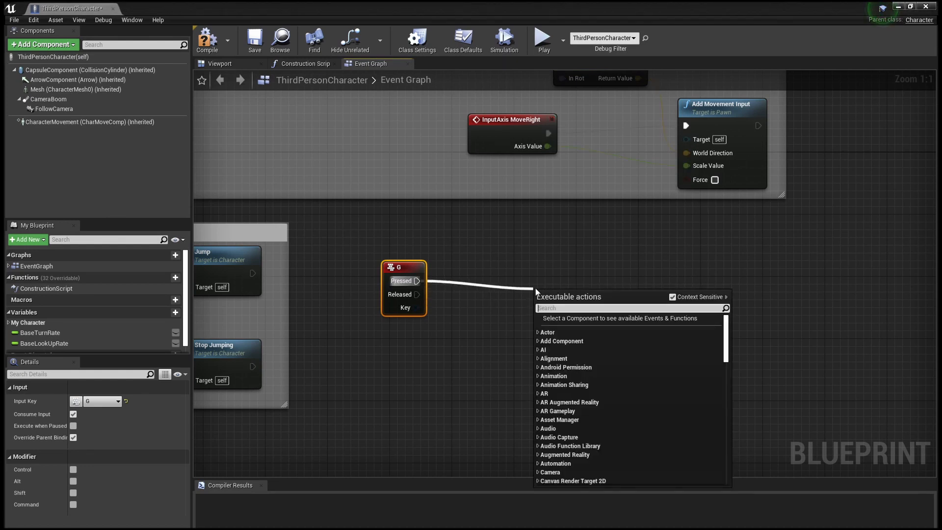
text(play)
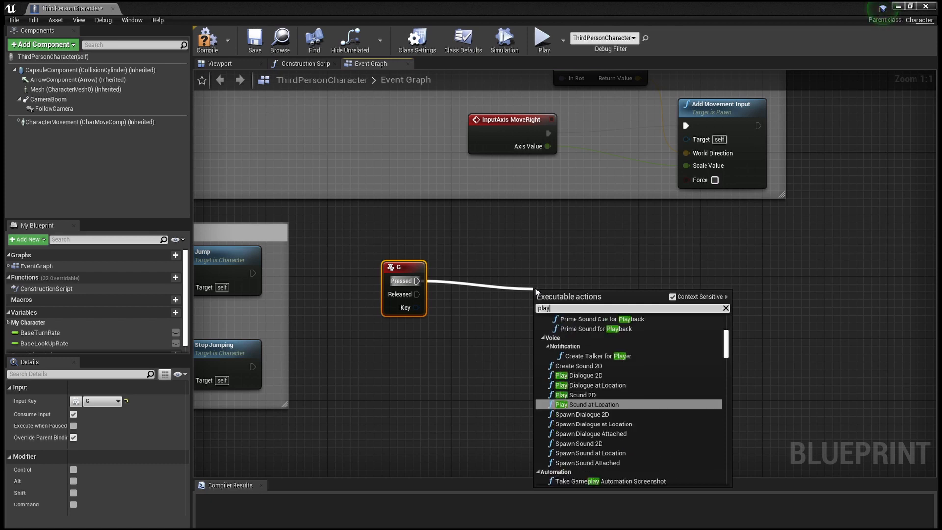
text( animation)
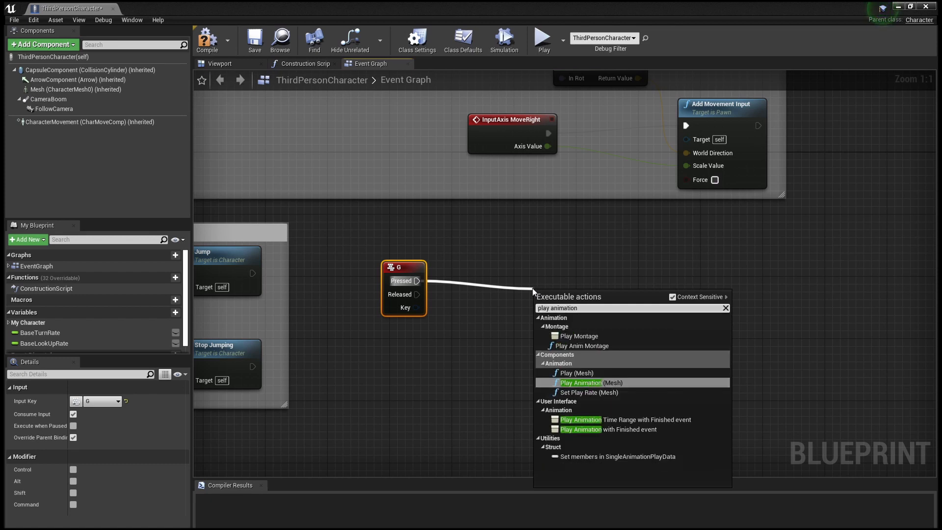
click(620, 381)
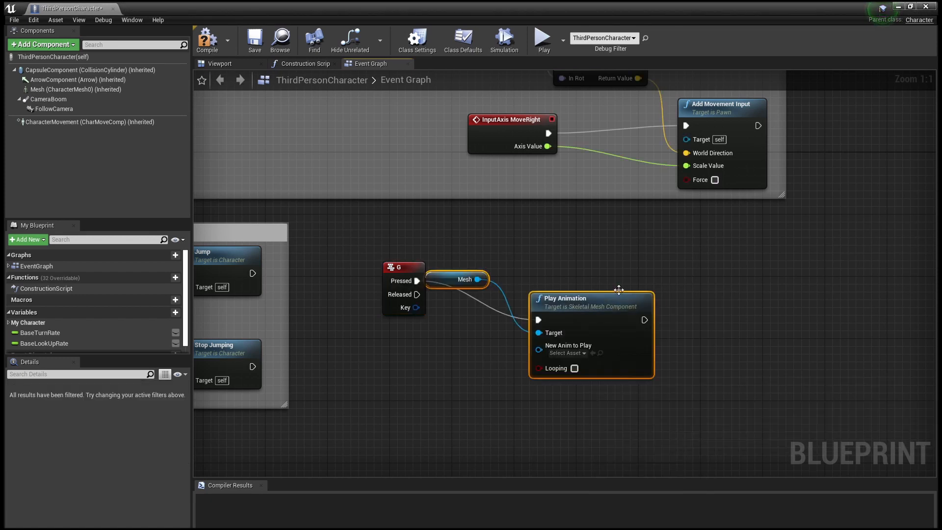
- Compile the blueprint and examine the inherited Mesh component's skeletal mesh and material settings alongside the character preview
click(74, 89)
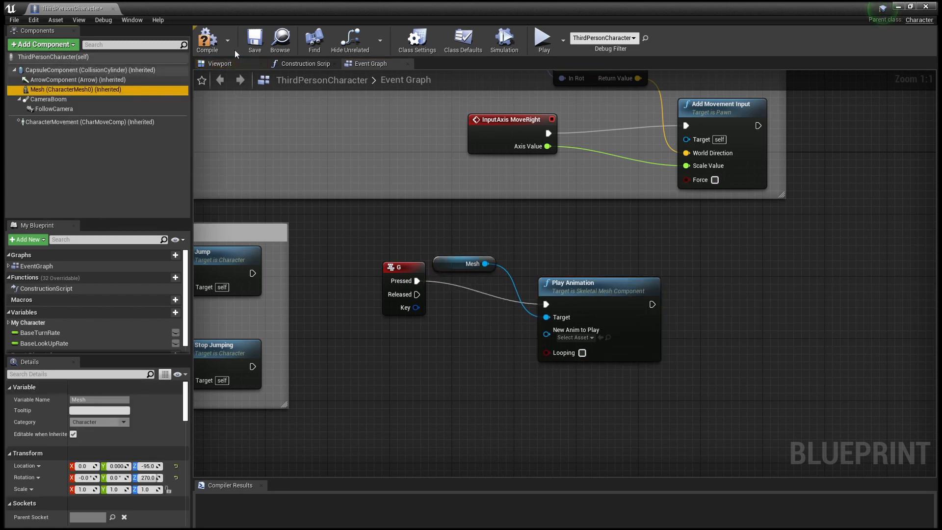
click(220, 63)
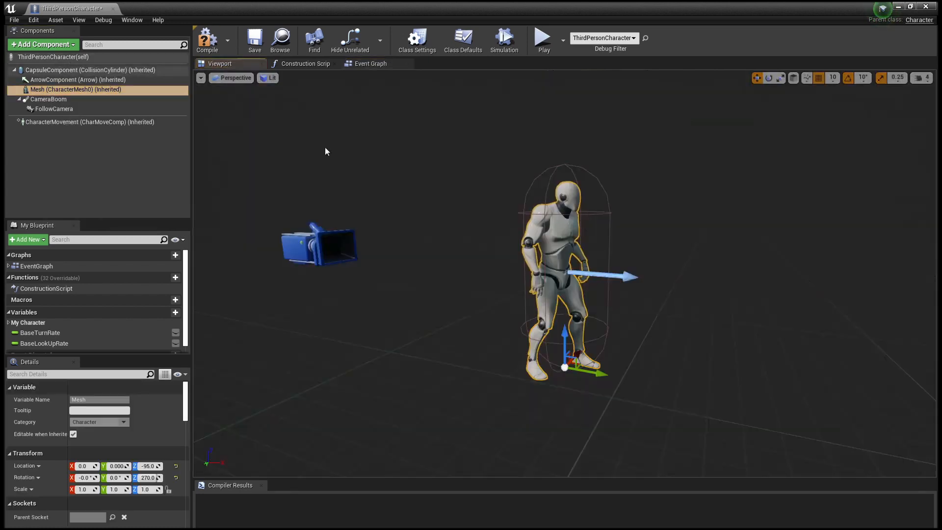
click(207, 40)
click(123, 89)
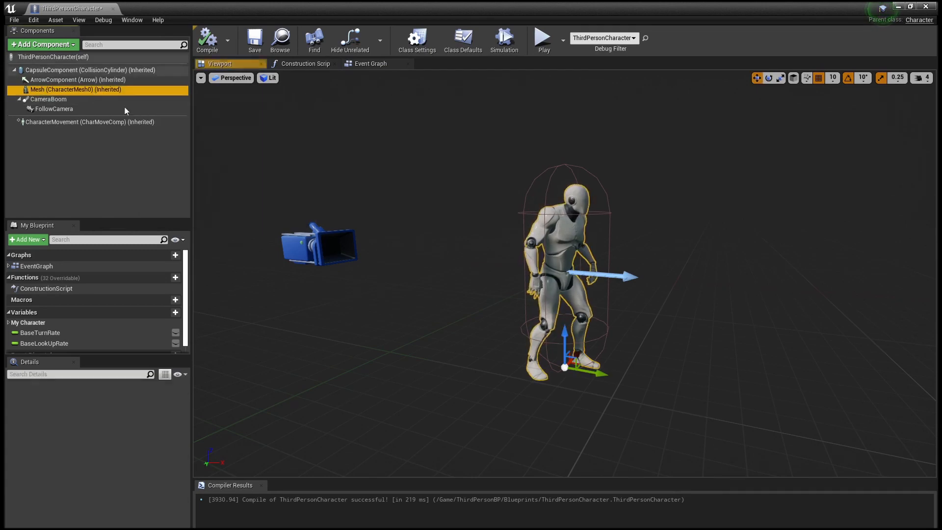
scroll(147, 515, down, 12)
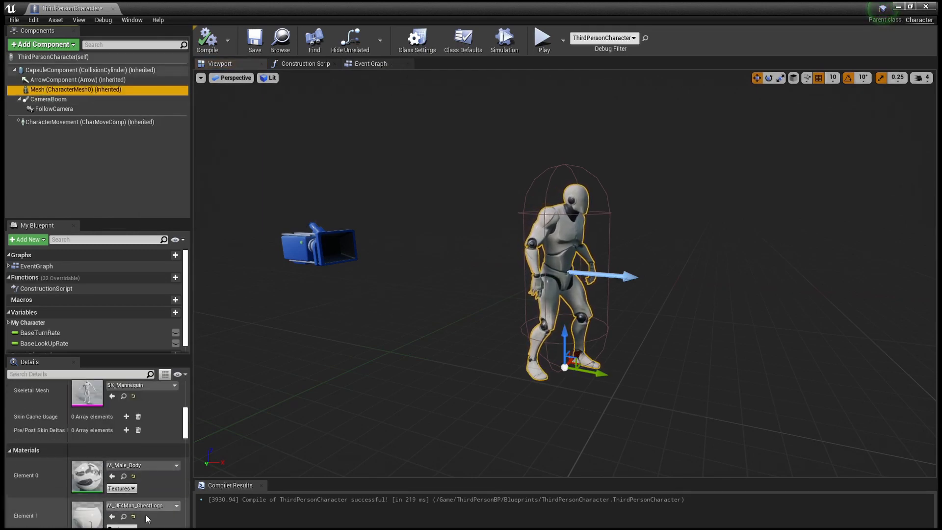
- Set the Play Animation node's New Anim to Play to salute_Anim, align the node with the G event, and compile the blueprint
click(371, 64)
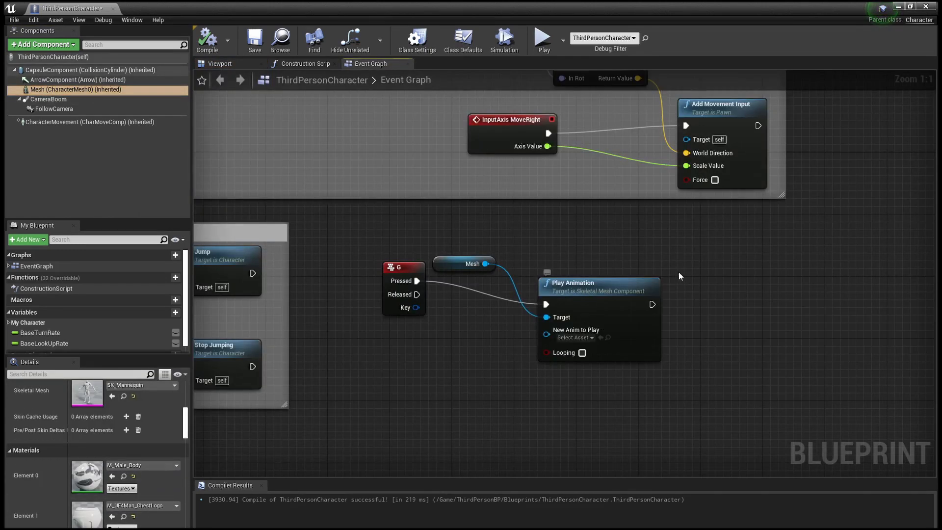
click(592, 338)
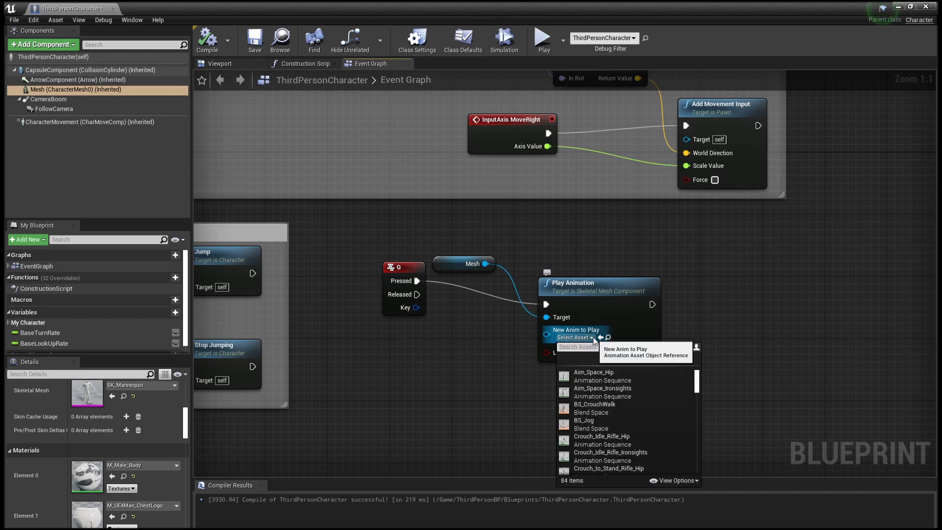
text(s)
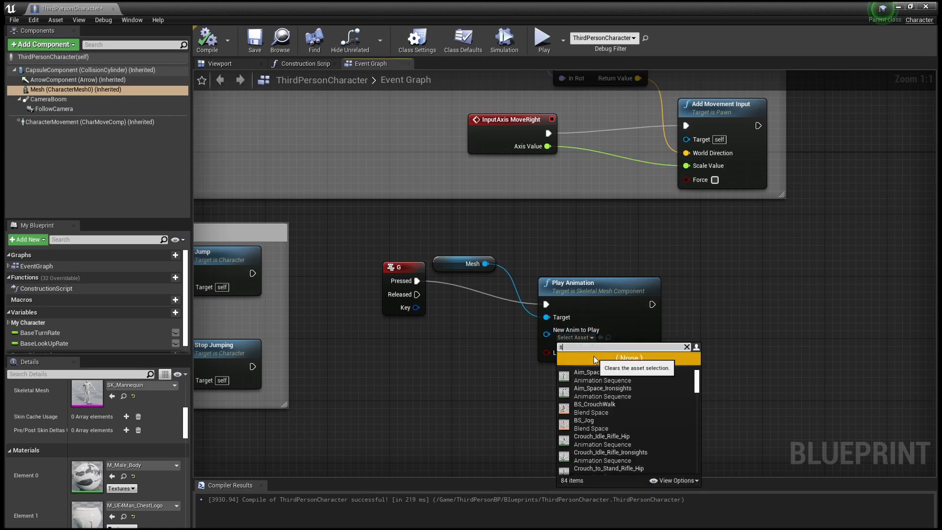
text(alute)
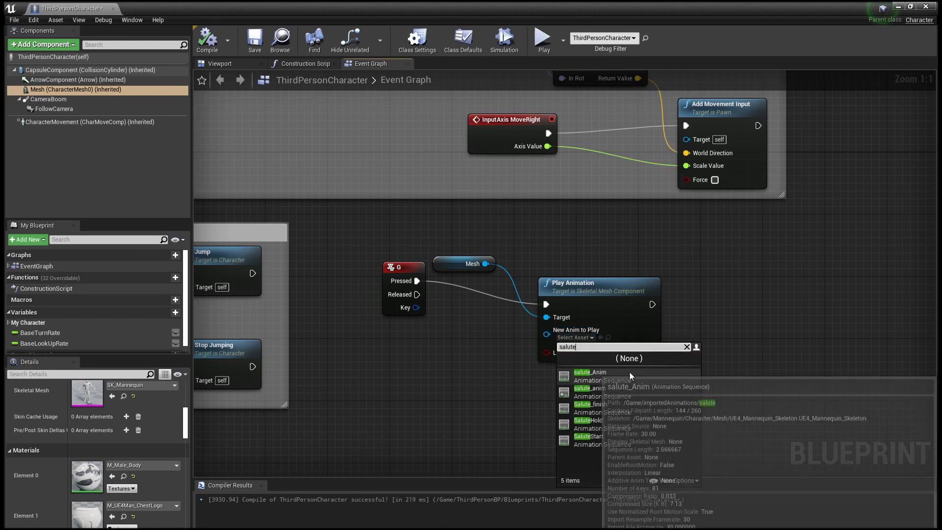
click(631, 373)
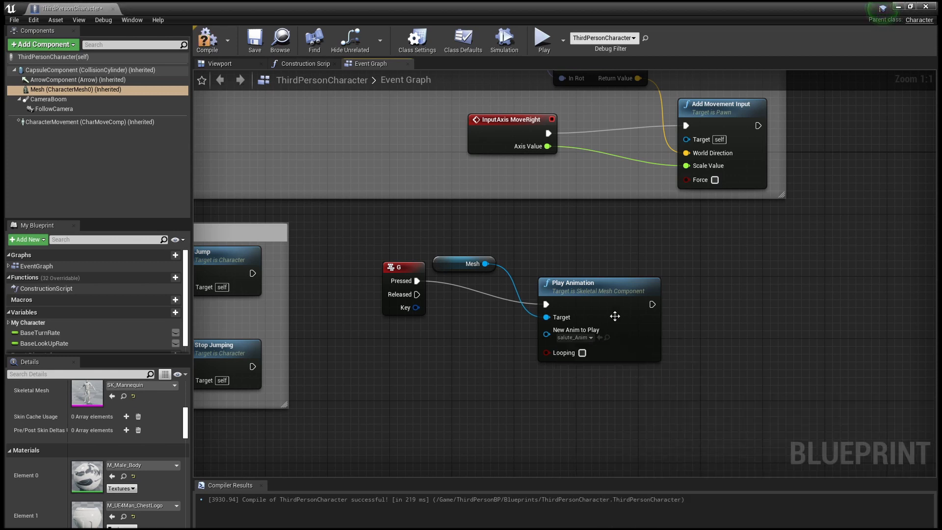
drag(609, 301, 610, 283)
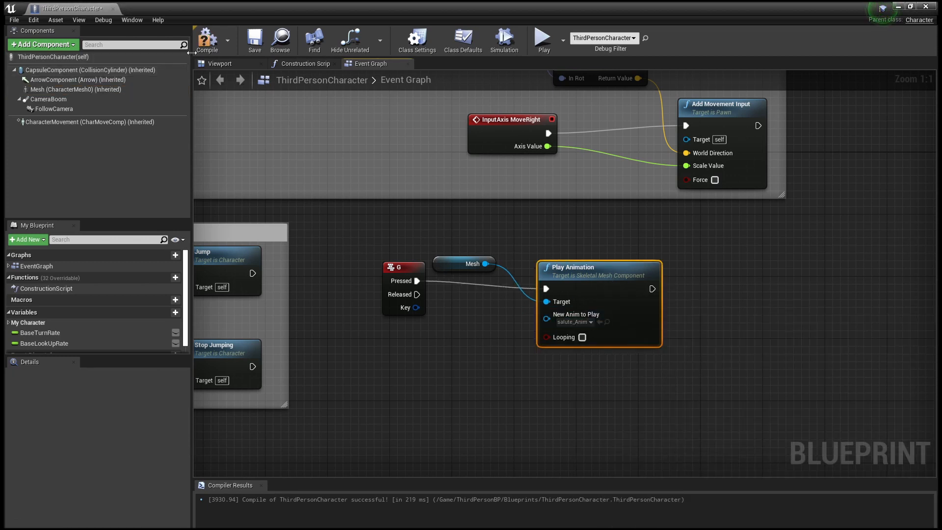
click(209, 40)
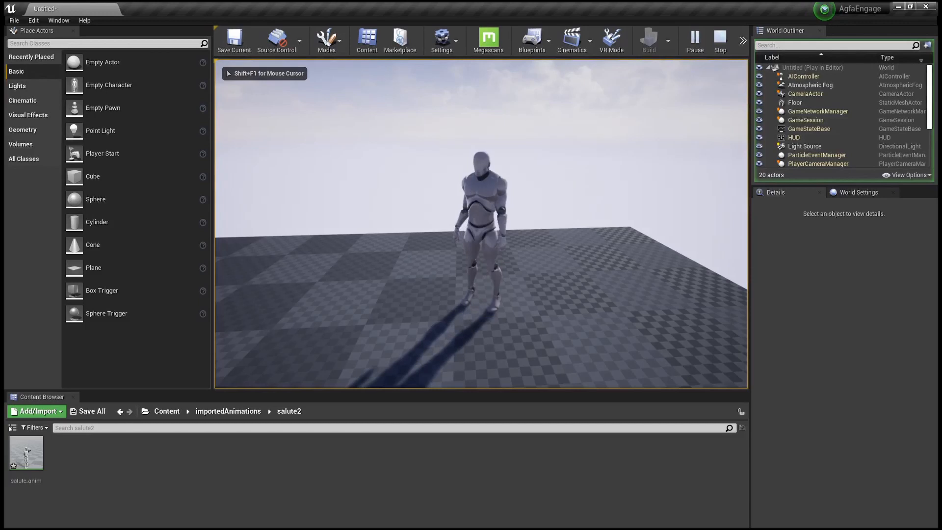
- Test the character in the running level by moving and jumping, and end the play session
key(d)
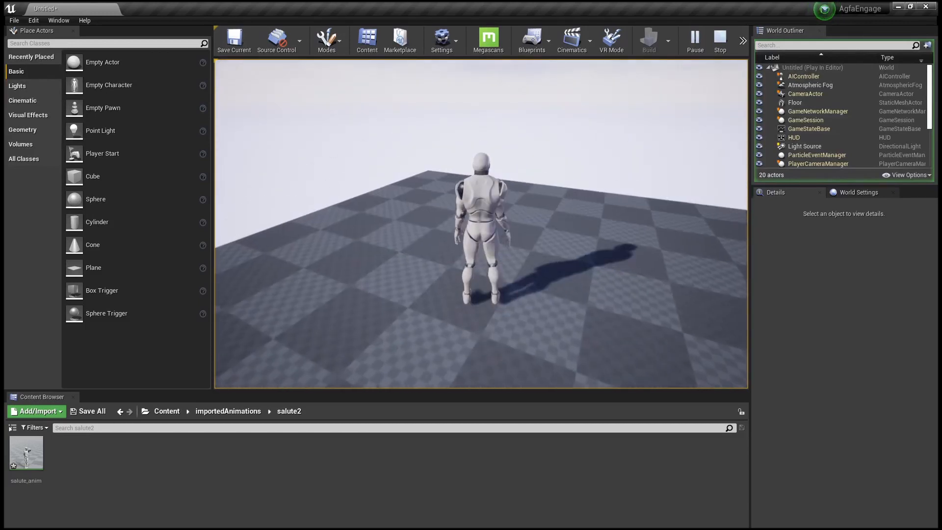
key(space)
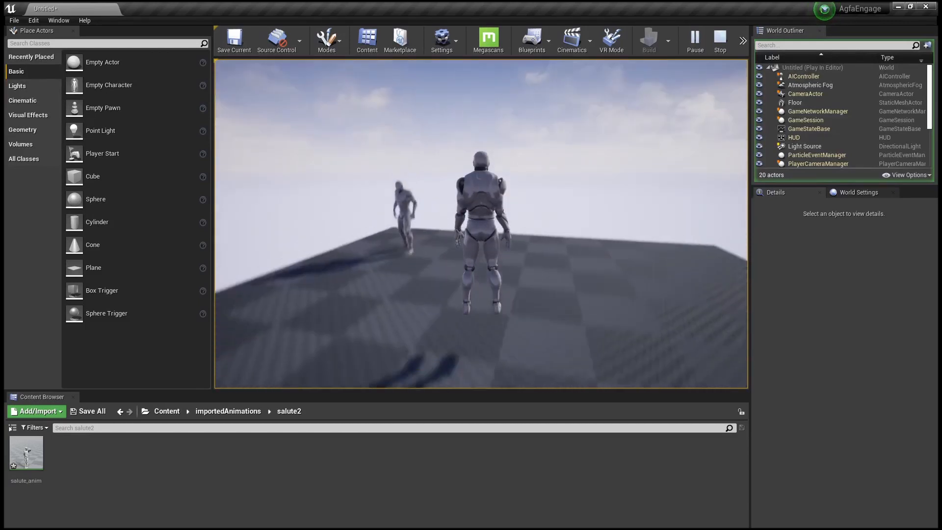
key(space)
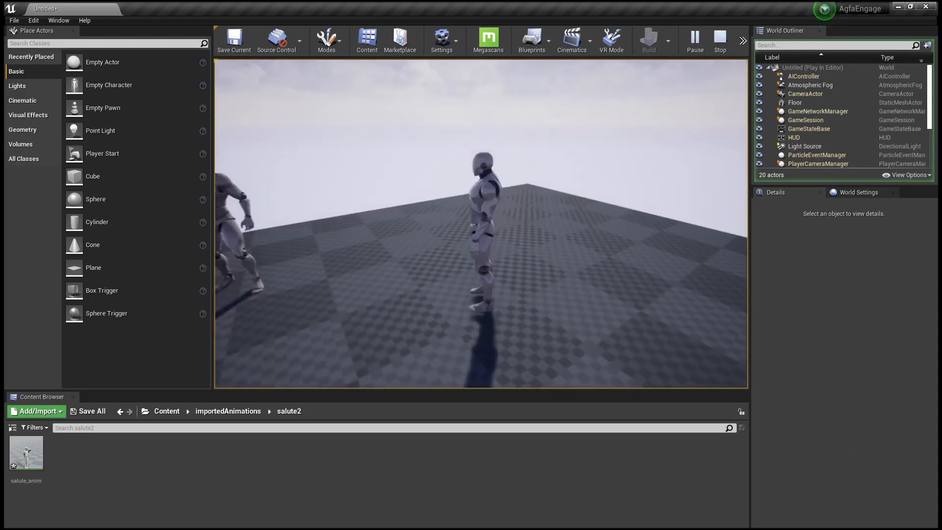
key(Escape)
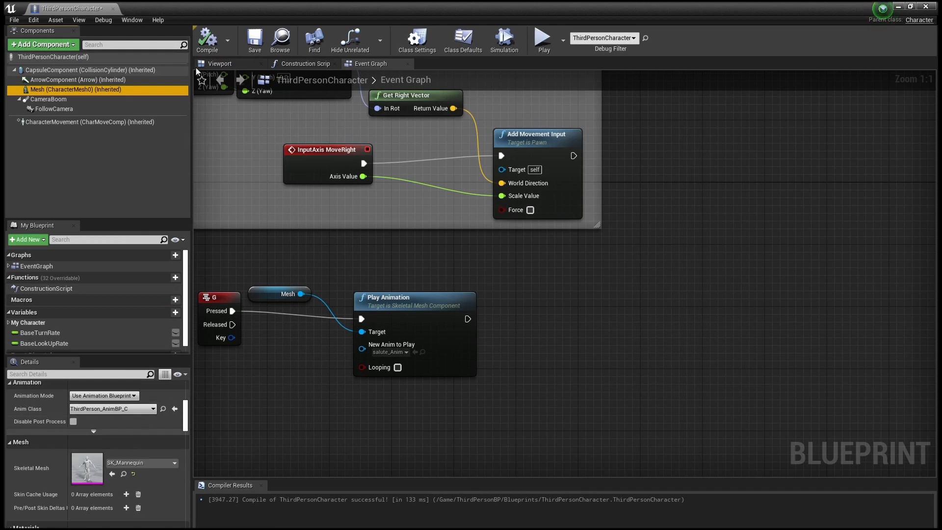
- Examine the Animation Mode options available for the inherited Mesh component without changing the selection
click(218, 64)
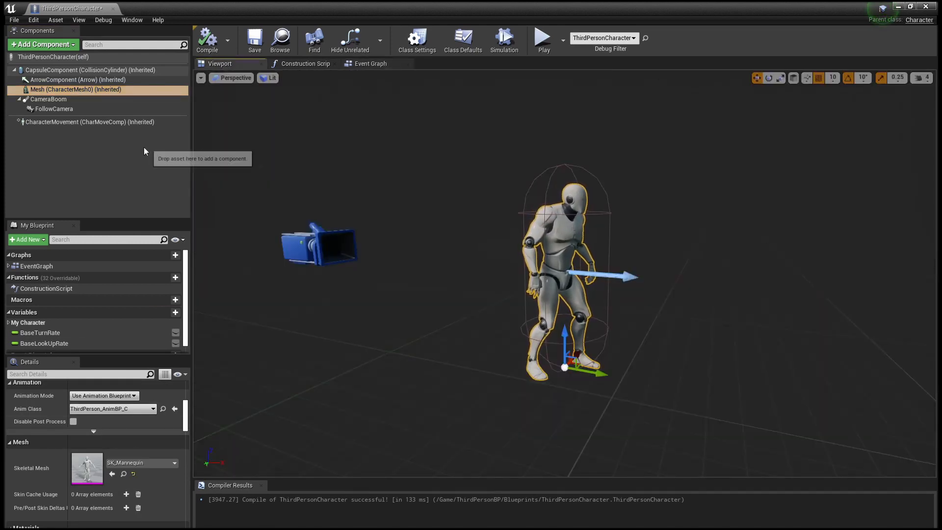
scroll(104, 496, up, 2)
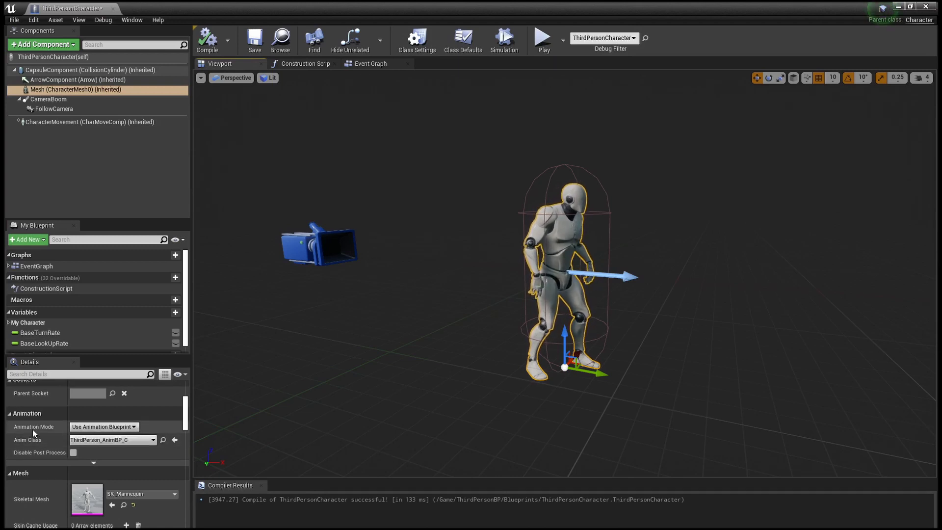
click(100, 427)
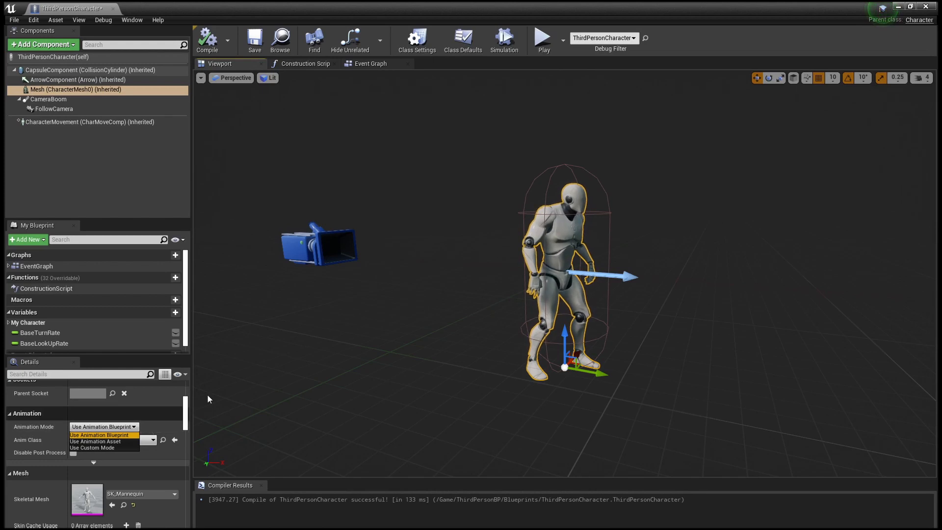
click(681, 151)
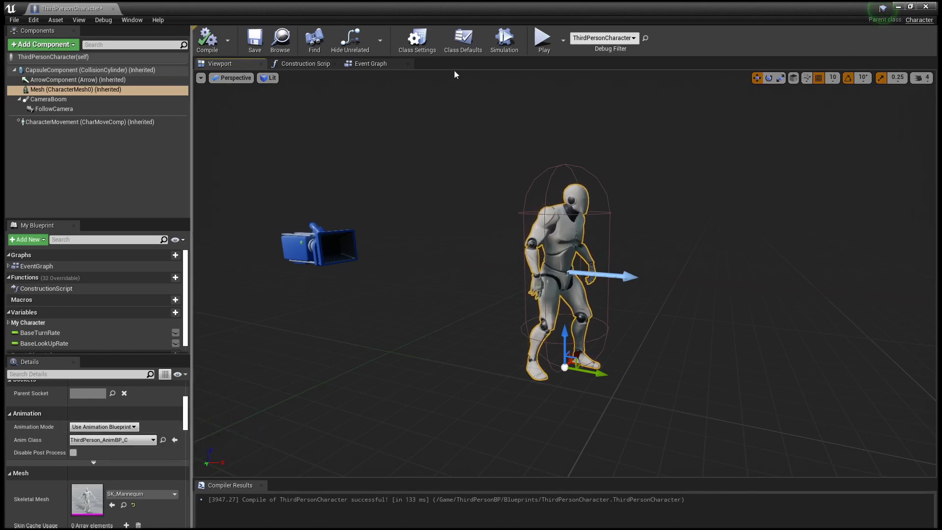
- Add a Set Animation Mode (Mesh) node after Play Animation in the event graph and move it away to leave a gap between them
click(378, 63)
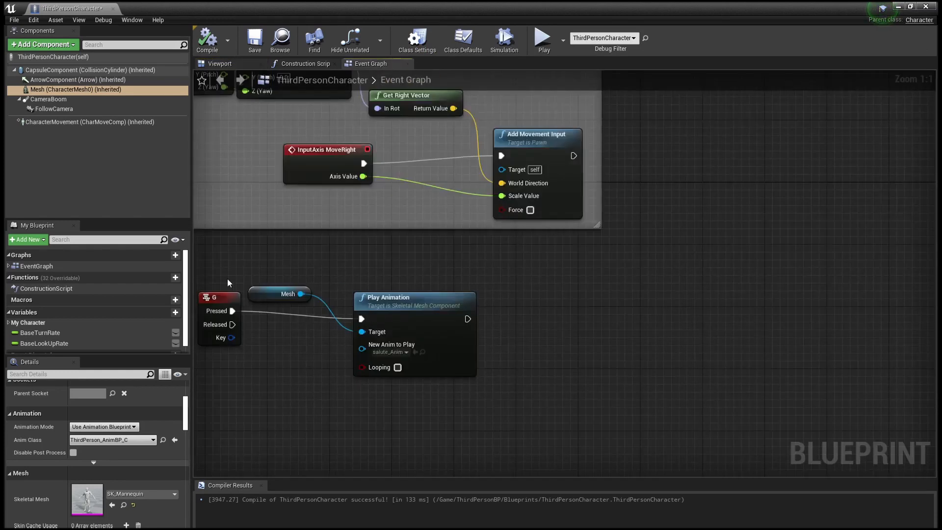
drag(463, 322, 490, 321)
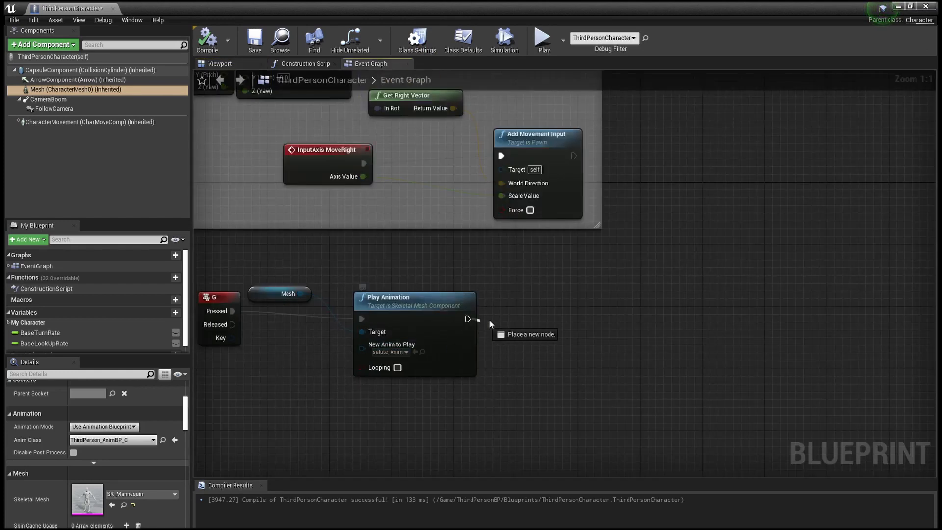
drag(567, 311, 614, 319)
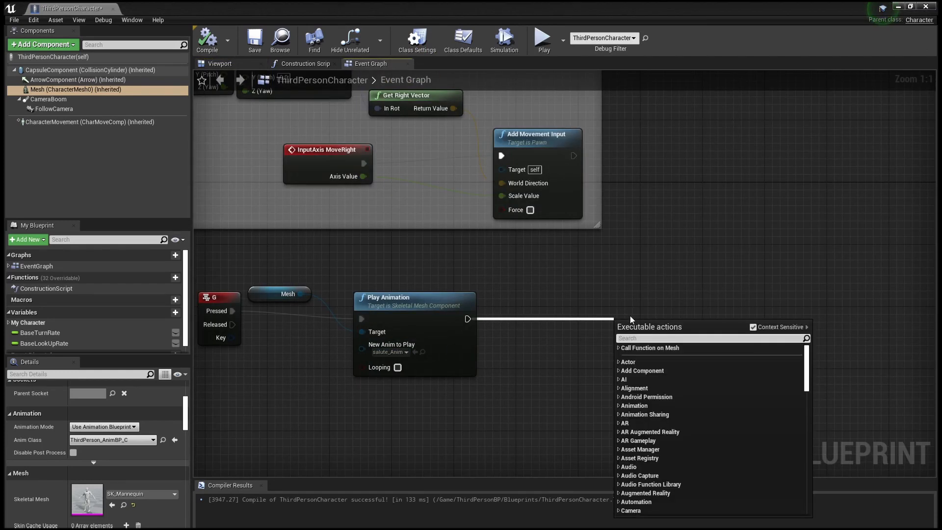
text(set animation)
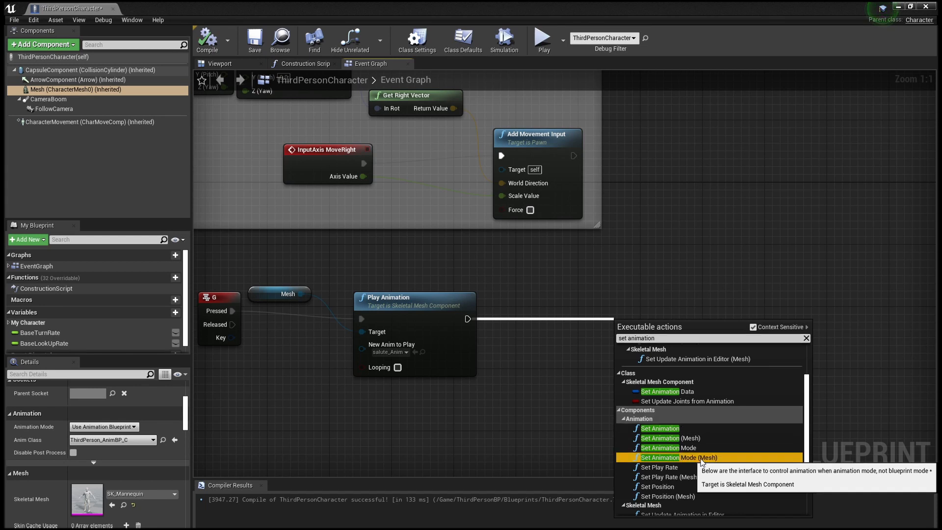
click(701, 456)
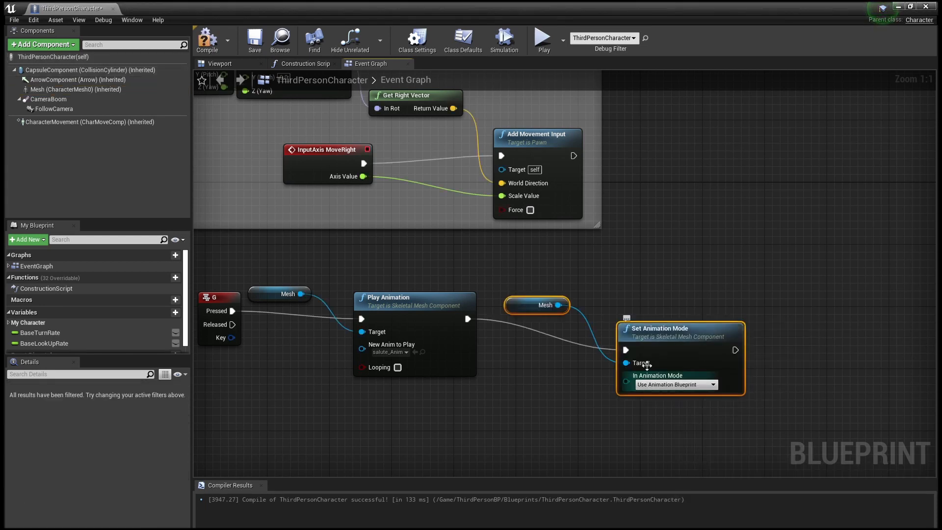
drag(663, 334, 808, 291)
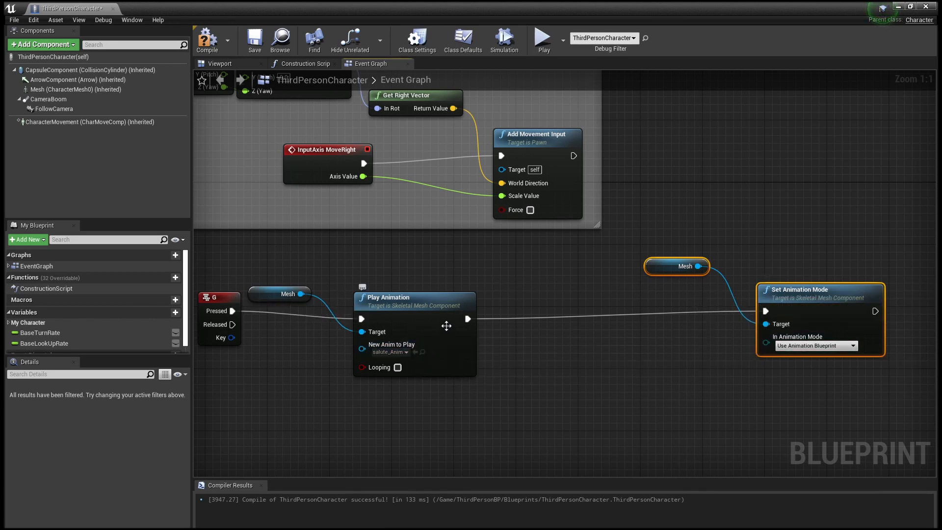
- Insert a Delay node between Play Animation and Set Animation Mode, and set its duration to 1.0 second
drag(467, 323, 572, 319)
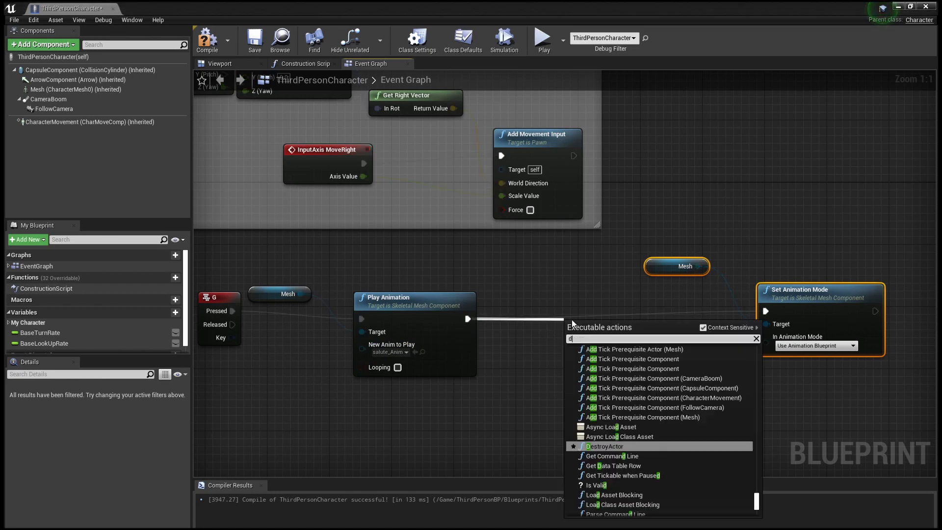
text(delay)
click(629, 430)
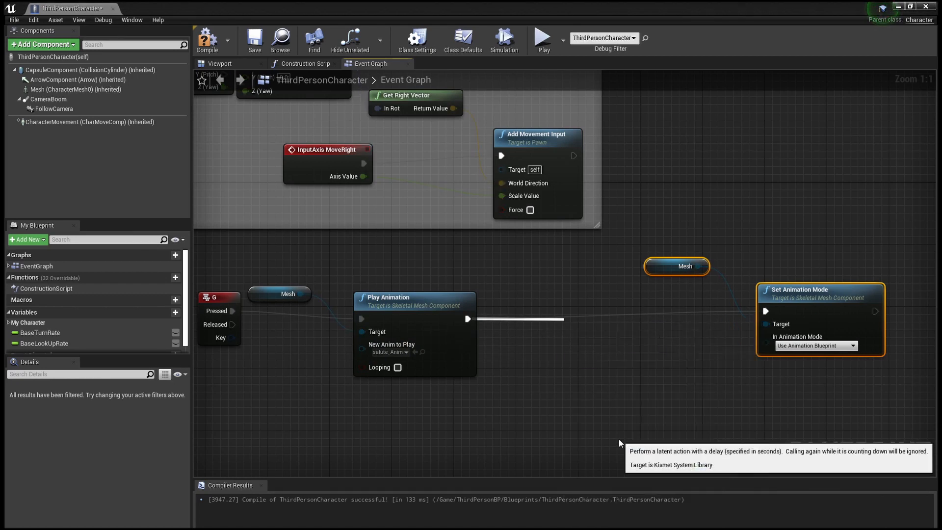
drag(599, 323, 599, 299)
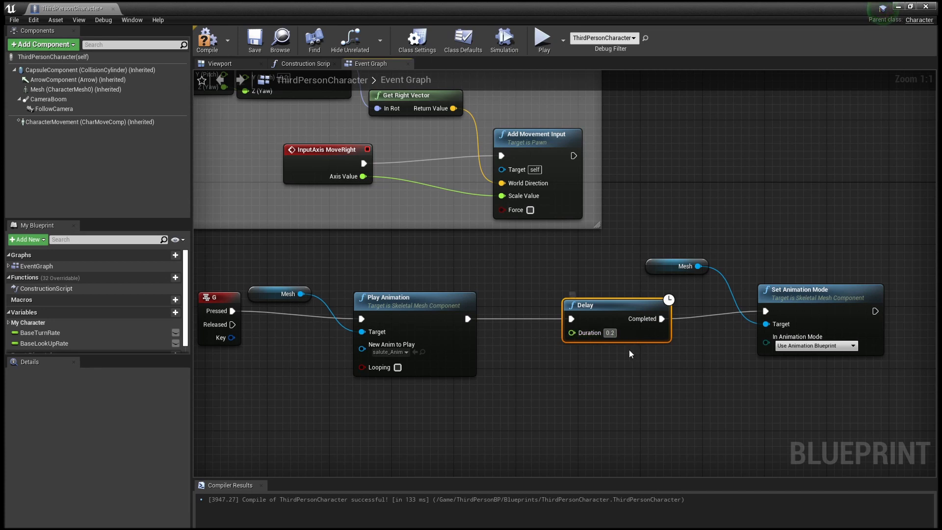
key(ctrl+a)
key(BackSpace)
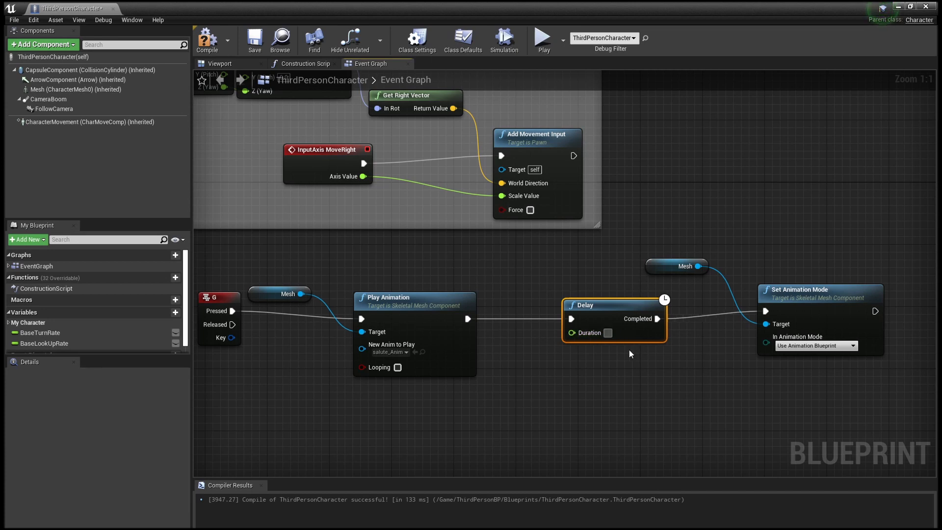
text(1)
key(Return)
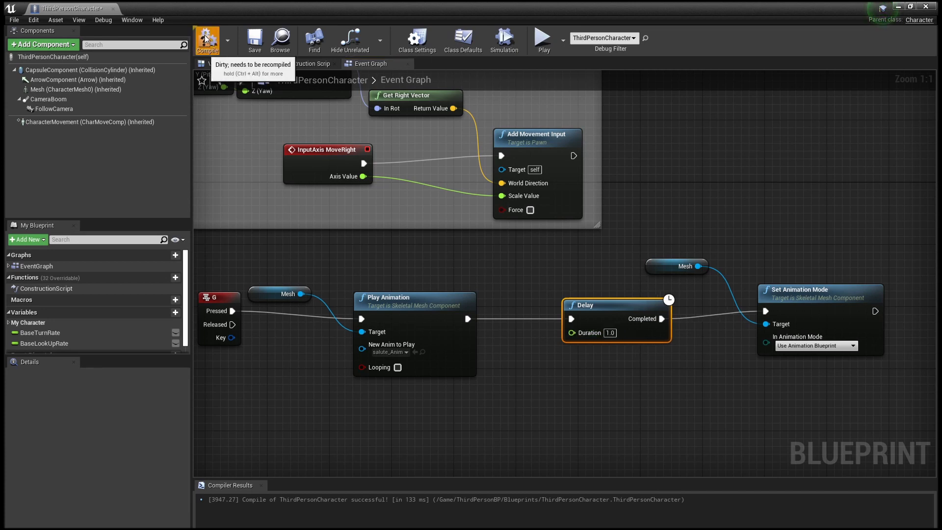
- Compile the blueprint, run the level to test the salute with the 1.0-second delay, and end the play session
click(207, 40)
click(899, 7)
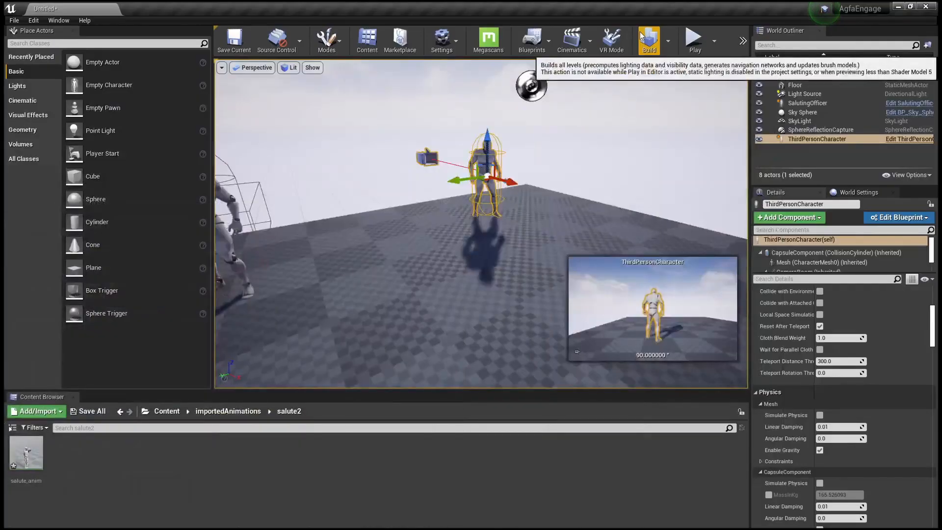
click(694, 37)
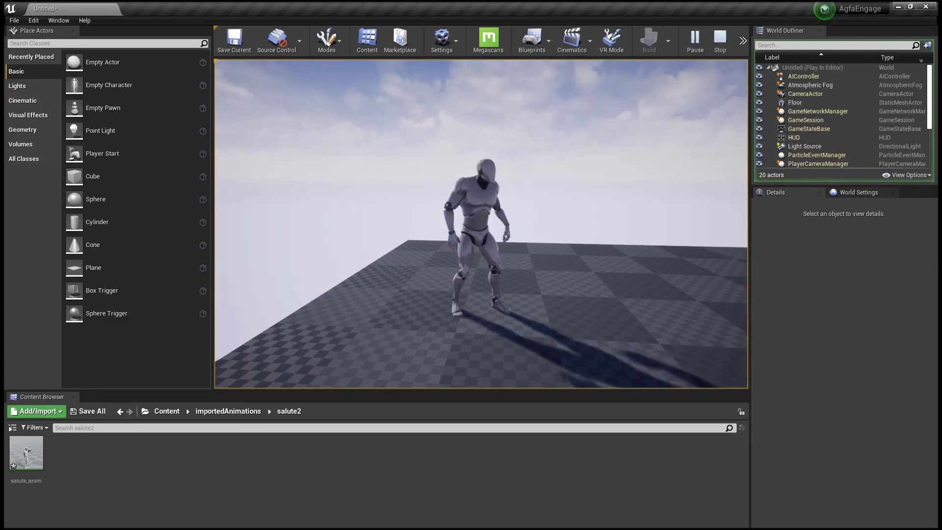
key(Escape)
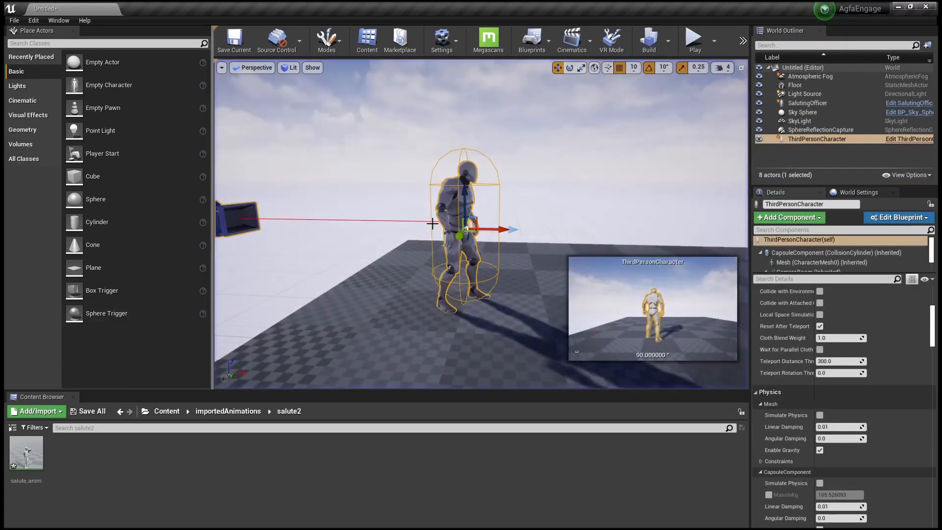
- Reopen the ThirdPersonCharacter event graph, set the Delay duration to 2.0 seconds, and compile the blueprint
click(916, 139)
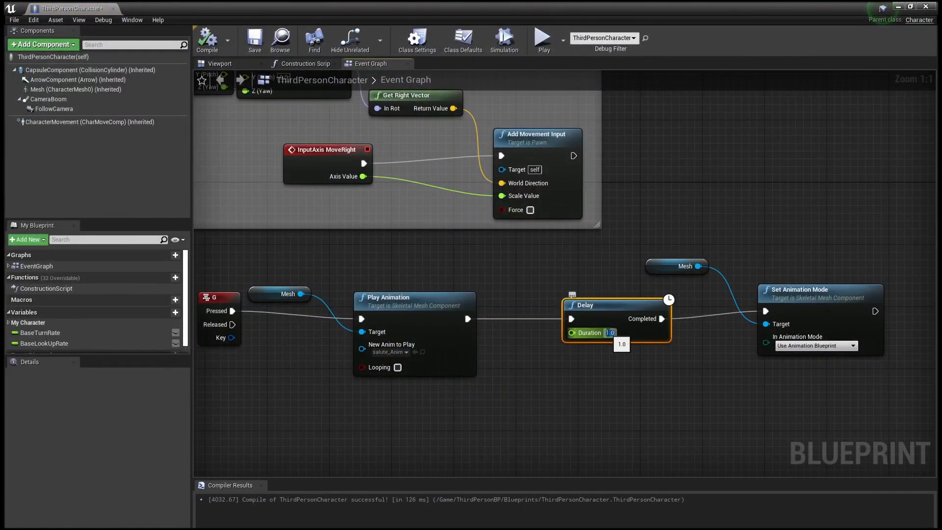
text(2.0)
click(206, 44)
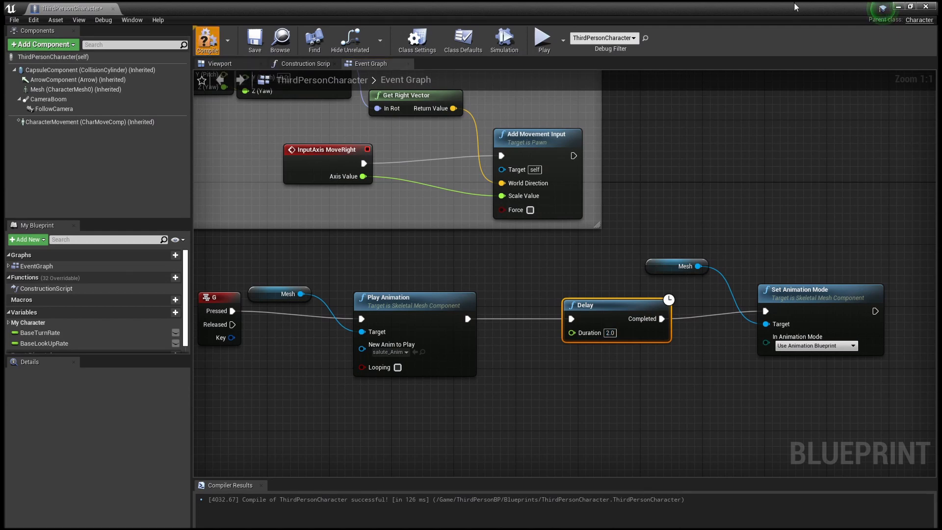
- Run the level again to test the salute and walking with the 2.0-second delay
click(896, 9)
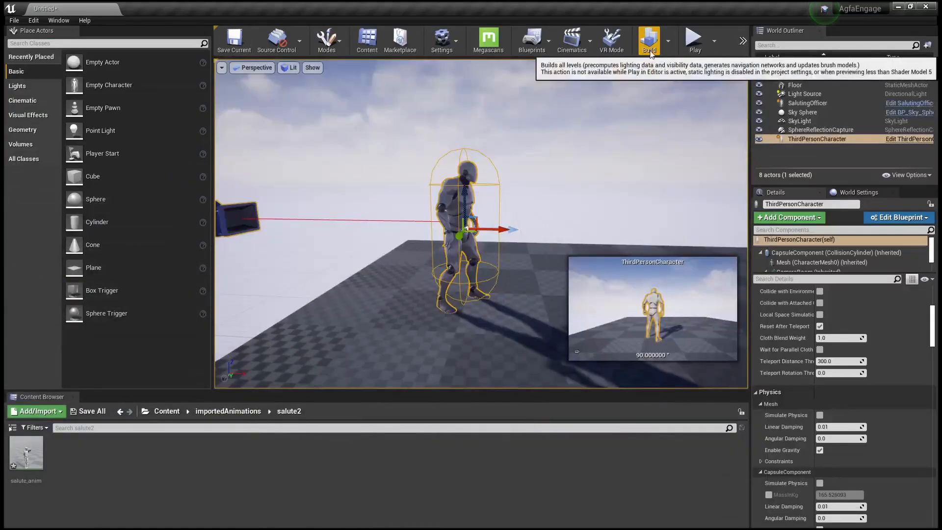
click(692, 39)
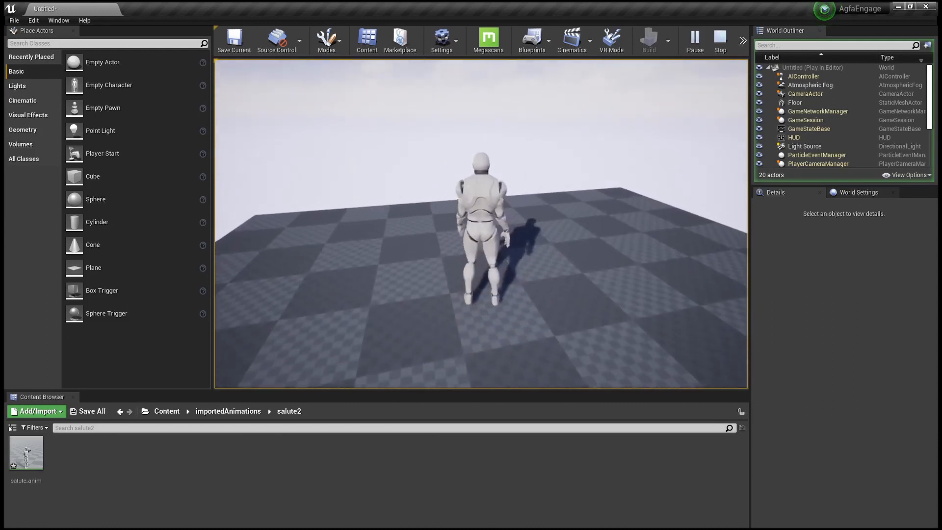
key(f)
key(w)
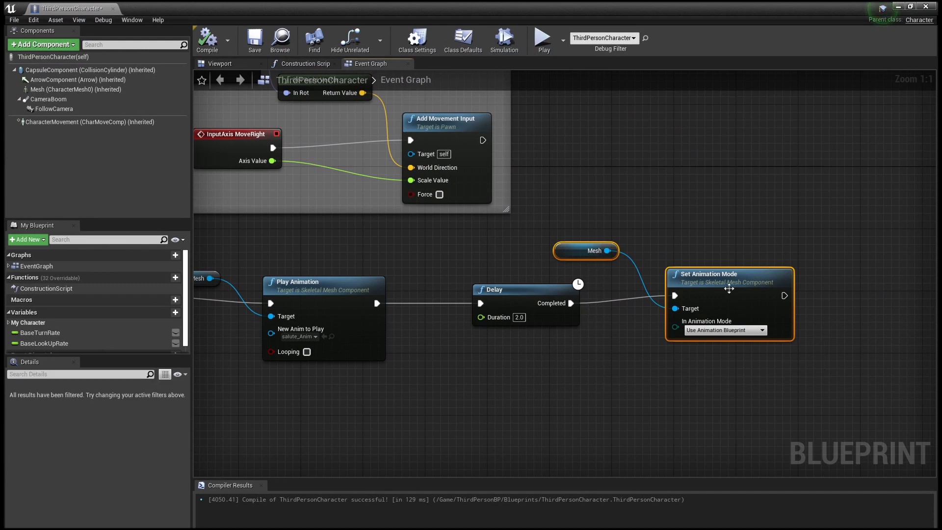
- Space out the nodes and insert a Set Max Walk Speed node, with Character Movement as its target, between Play Animation and Delay
drag(730, 289, 843, 285)
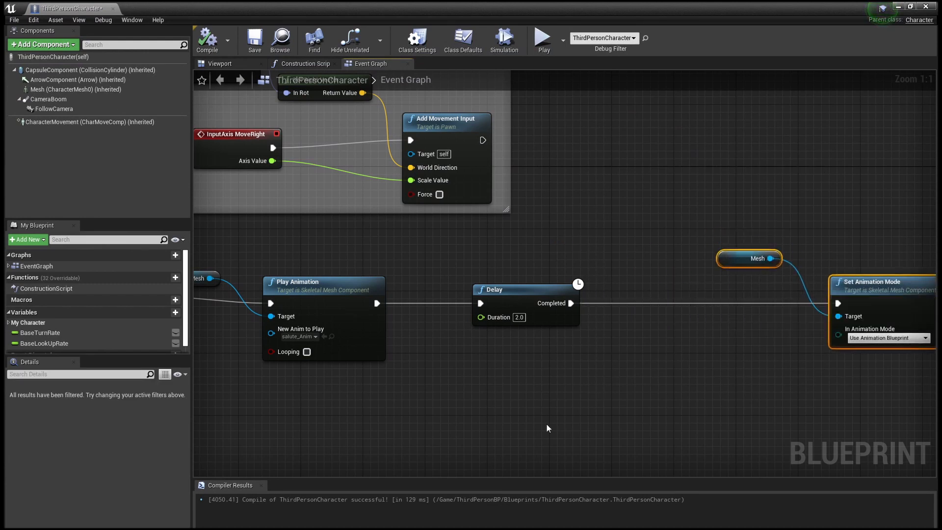
drag(523, 294, 612, 292)
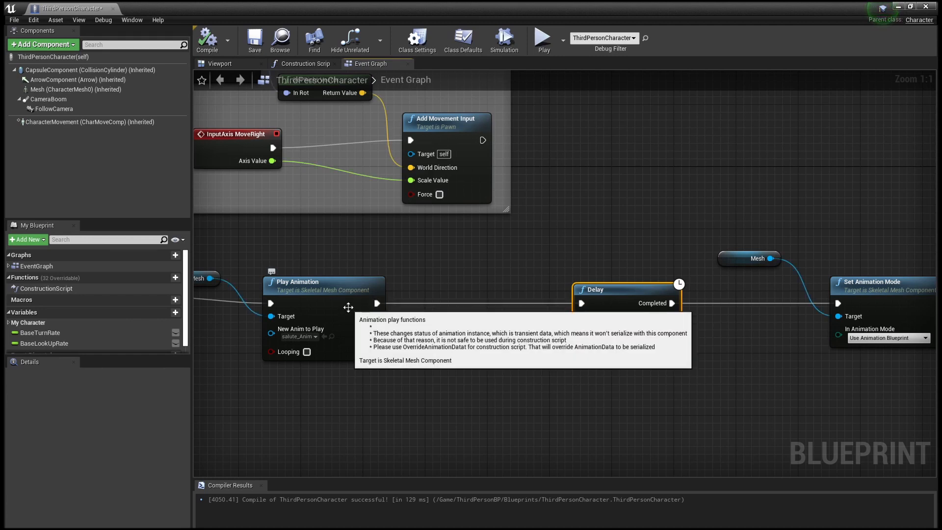
ctrl+drag(376, 303, 448, 369)
text(s)
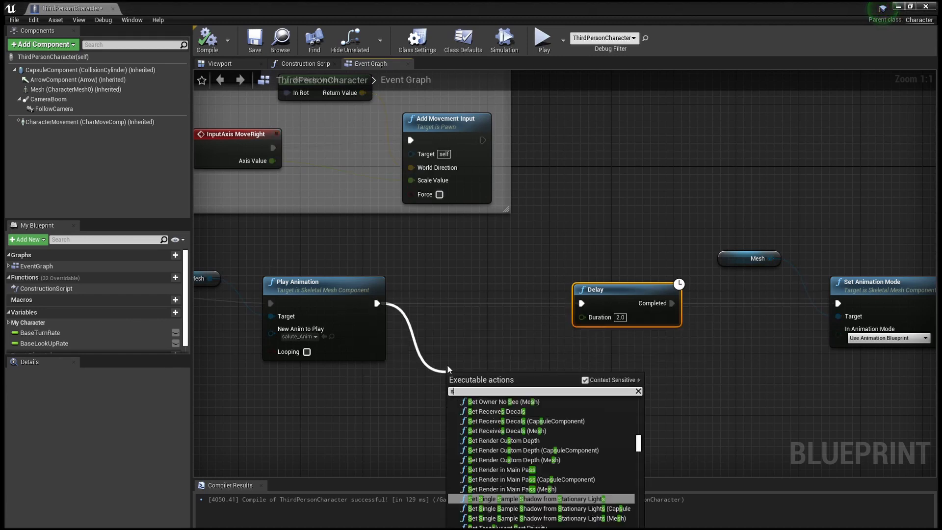
text(et max walk)
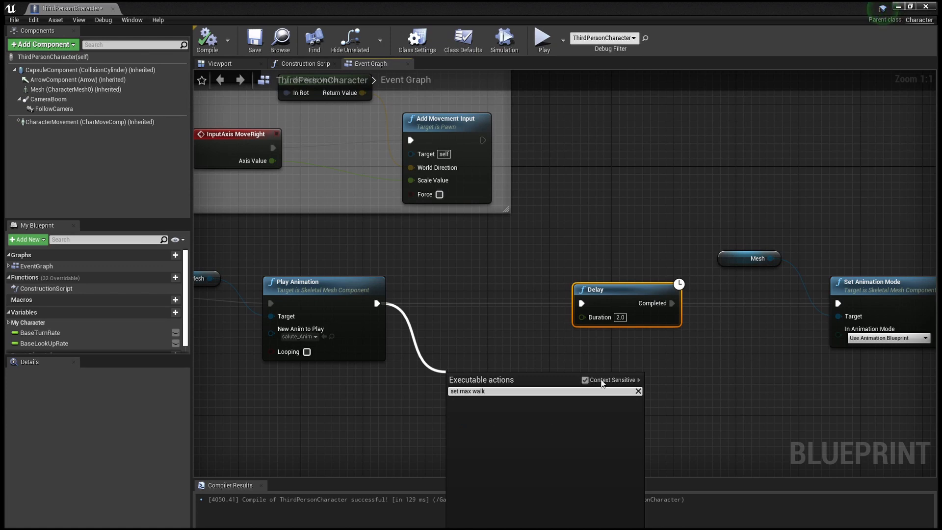
click(585, 380)
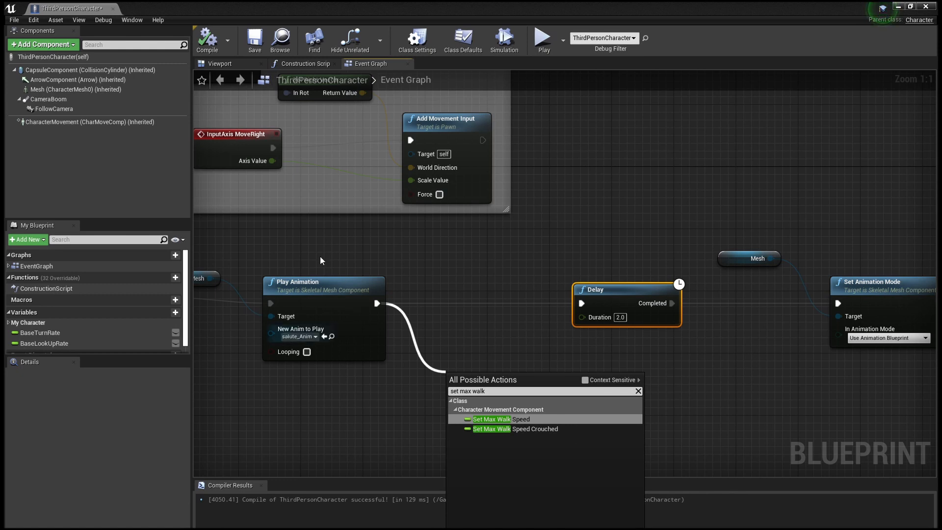
click(520, 419)
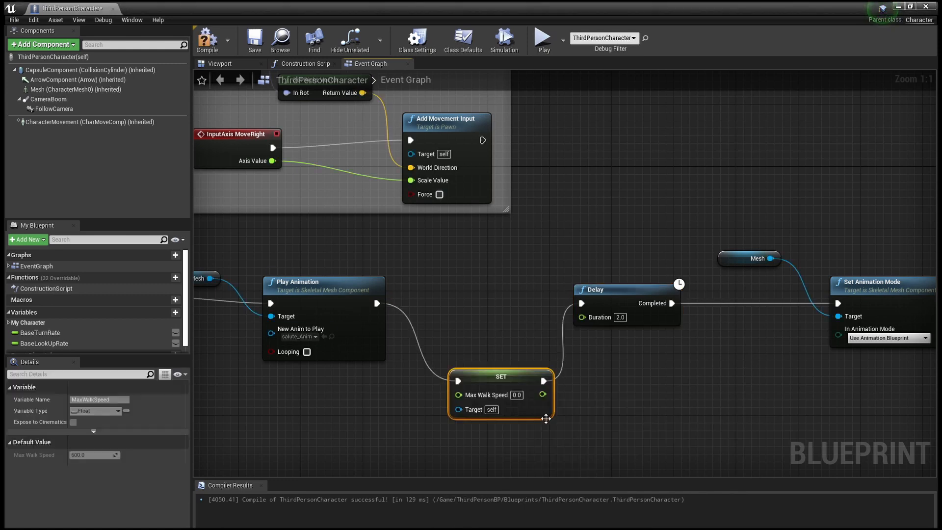
drag(475, 406, 469, 384)
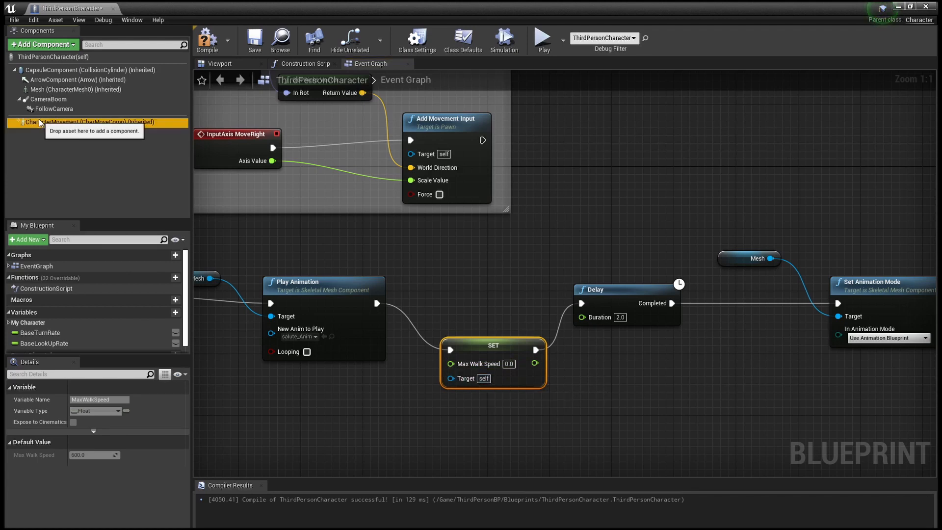
drag(74, 121, 452, 379)
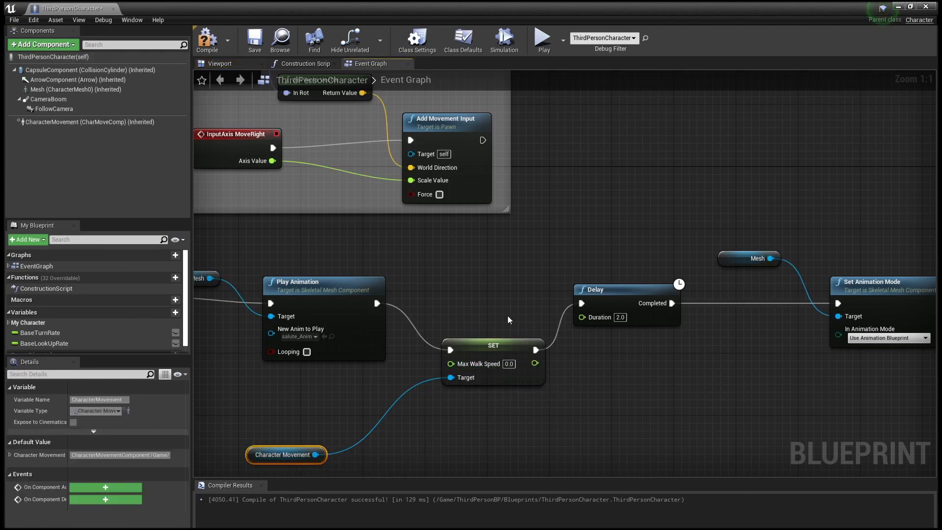
- Duplicate the Set Max Walk Speed node, connect the copy after Set Animation Mode, and set its speed to 150.0
click(517, 349)
key(ctrl+c)
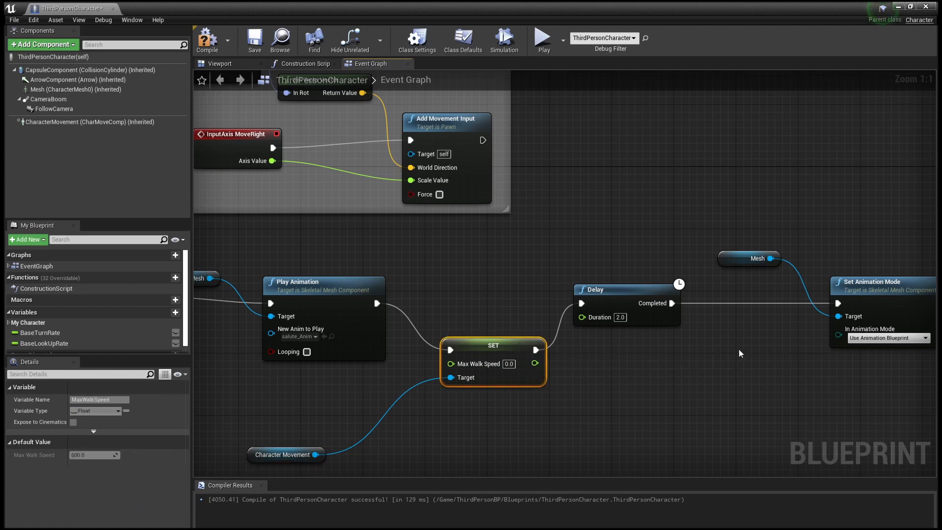
key(ctrl+v)
drag(765, 356, 741, 379)
right_drag(905, 411, 588, 301)
drag(464, 267, 759, 178)
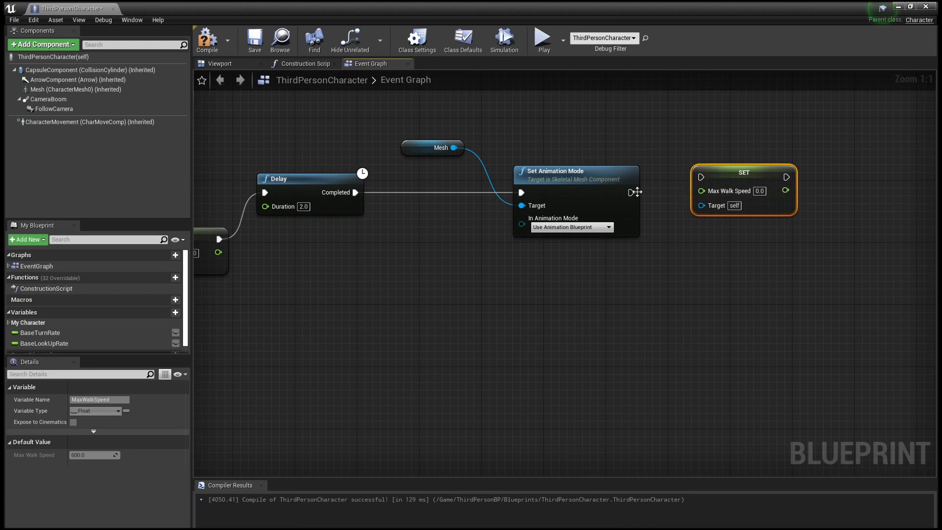
drag(631, 193, 756, 197)
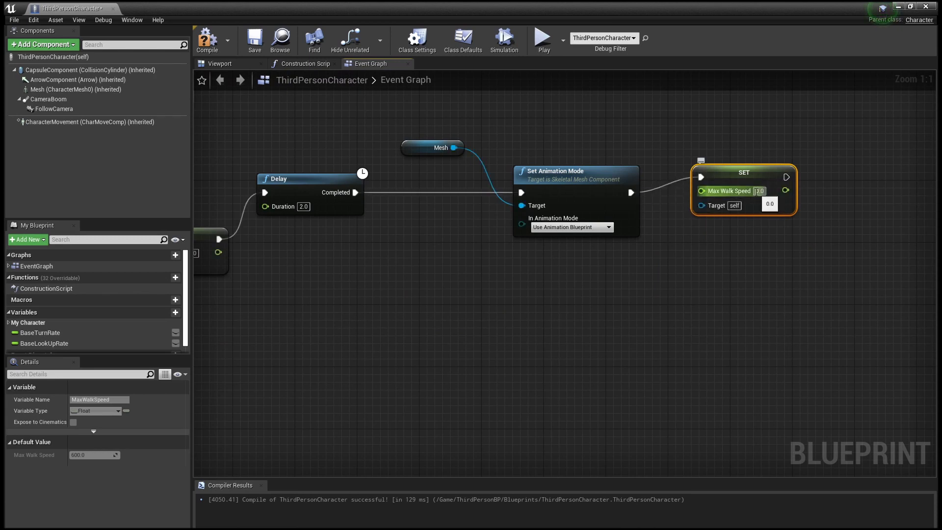
click(756, 191)
text(1)
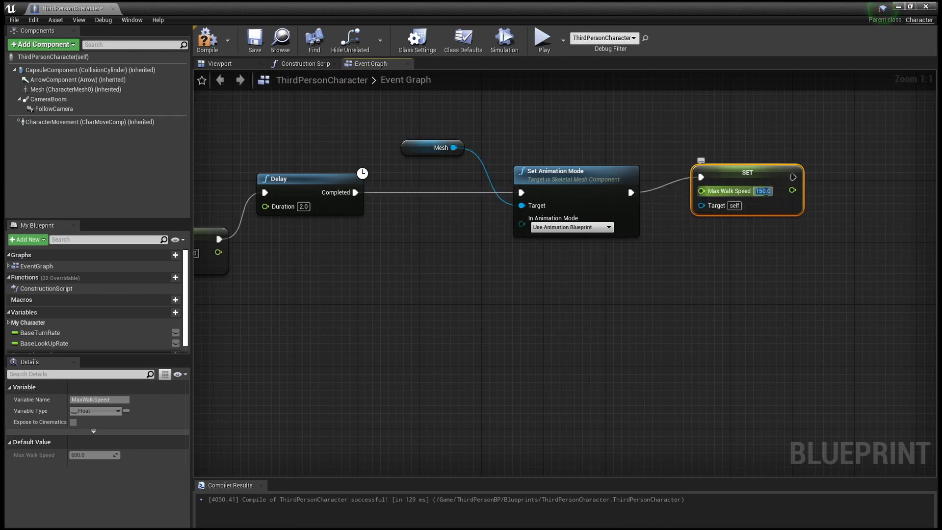
text(5)
key(Return)
- Connect Character Movement to the target of the second Set Max Walk Speed node, tidy the node positions, and compile
right_drag(442, 295, 708, 309)
drag(314, 339, 564, 336)
drag(426, 364, 795, 249)
right_drag(873, 232, 700, 261)
drag(689, 226, 641, 187)
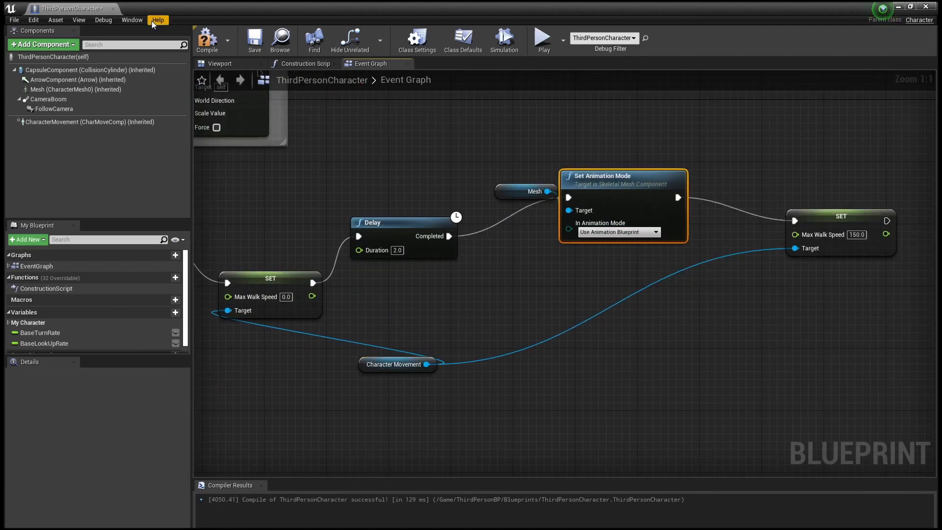
click(200, 45)
- Play-test the salute and walking, approach the saluting officer, choose the "At ease" option, and end the session
click(899, 7)
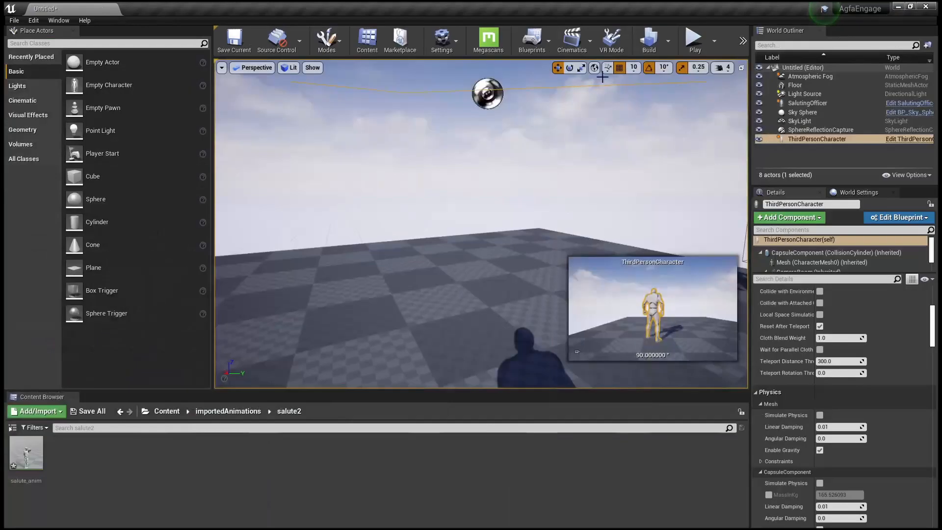
click(688, 38)
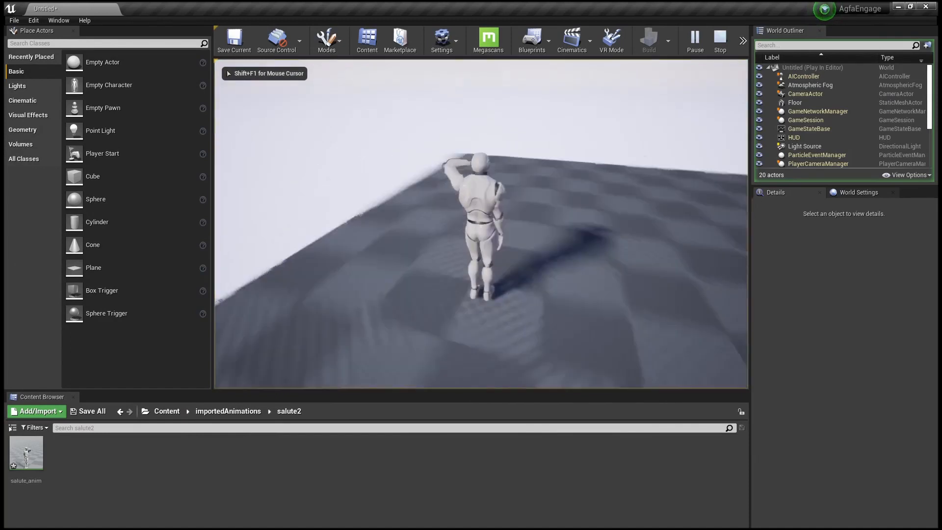
key(w)
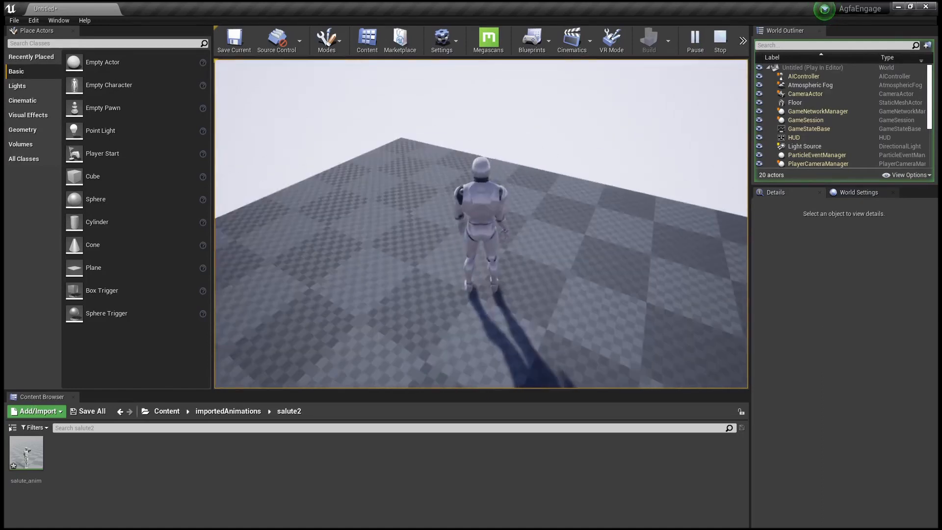
key(w)
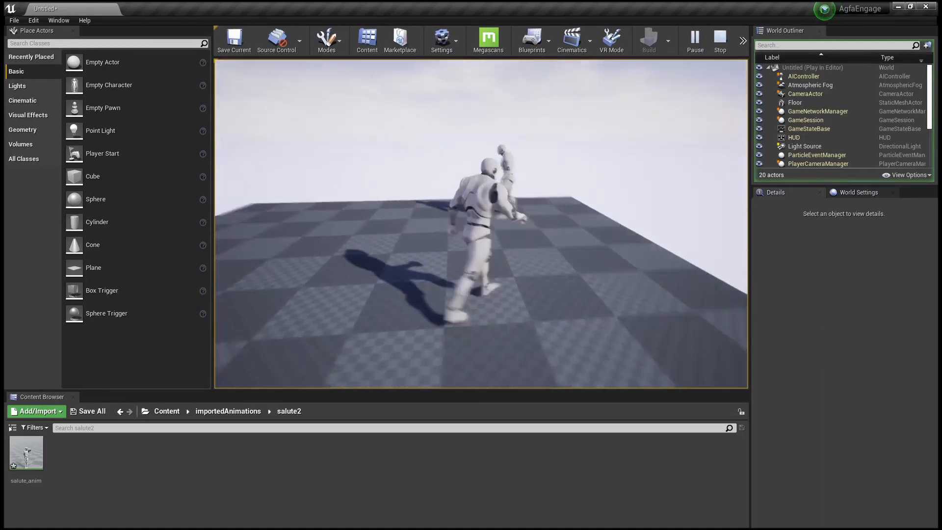
key(s)
key(a)
key(w)
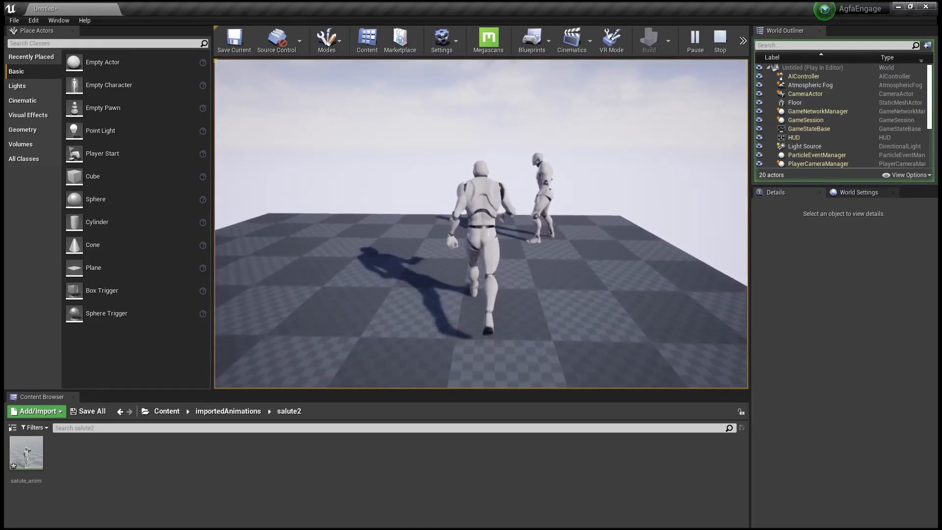
key(s)
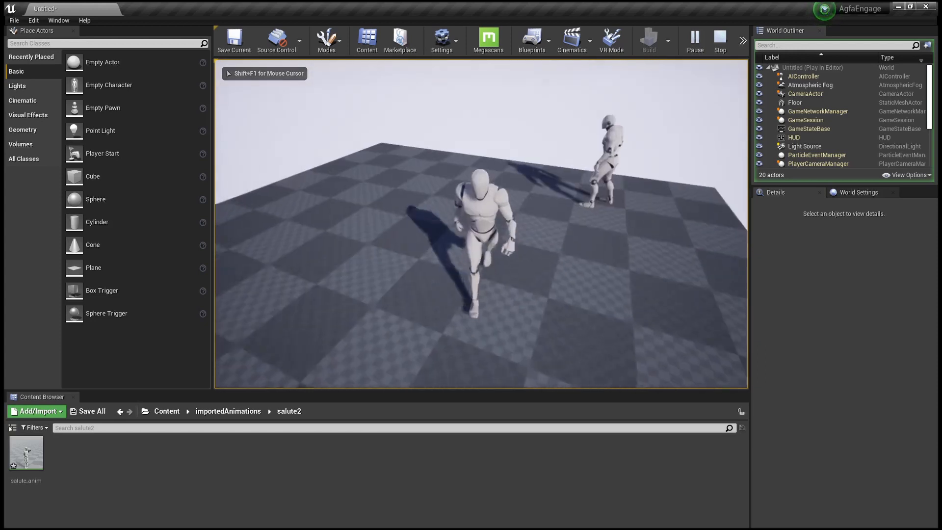
key(w)
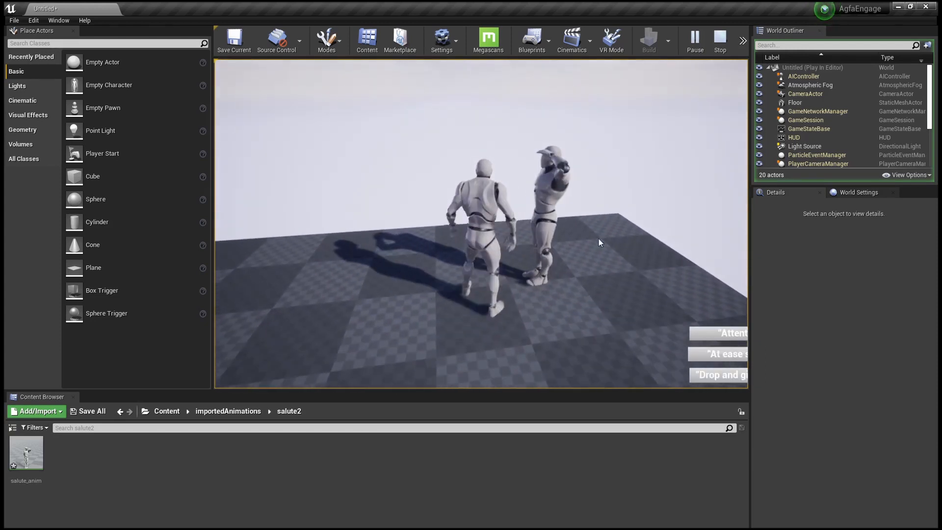
click(728, 352)
key(Escape)
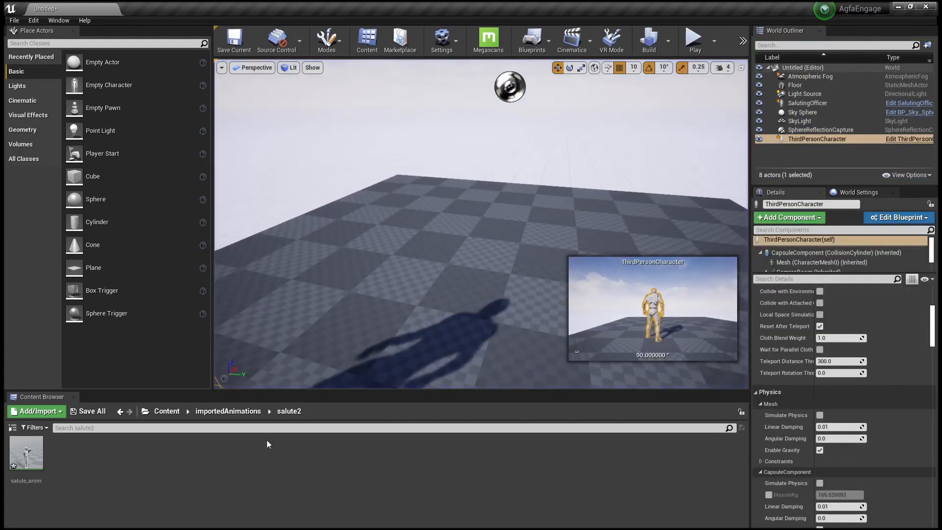
- Duplicate the ThirdPersonCharacter blueprint in ThirdPersonBP/Blueprints as Saluting_Sargeant and open the copy
key(f)
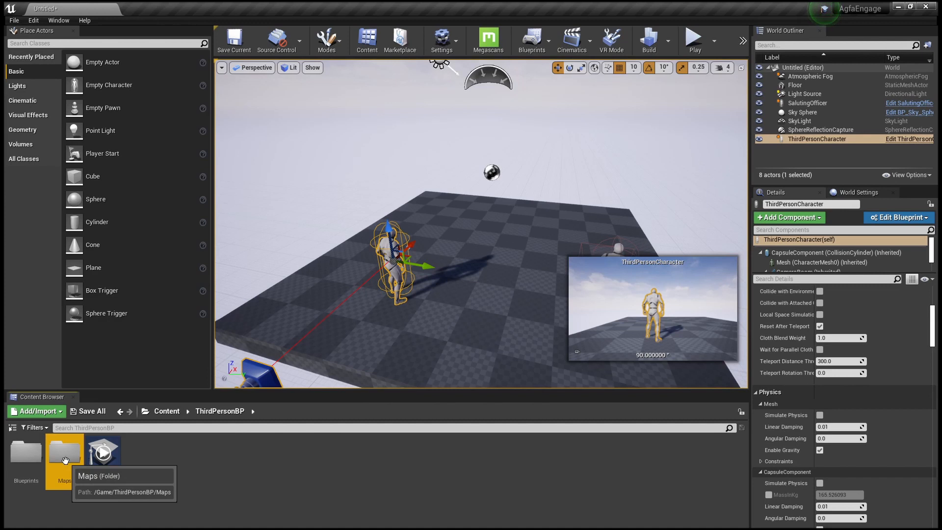
double_click(68, 452)
double_click(25, 452)
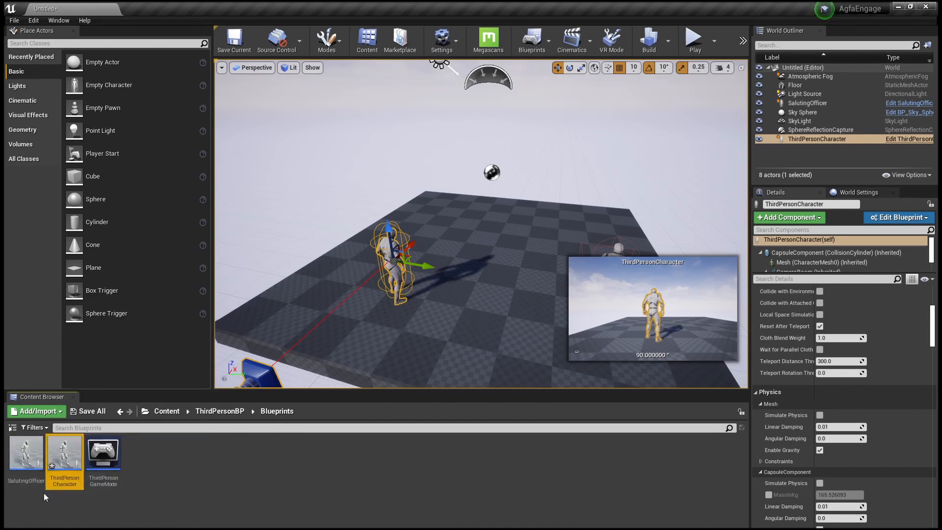
click(37, 459)
click(71, 460)
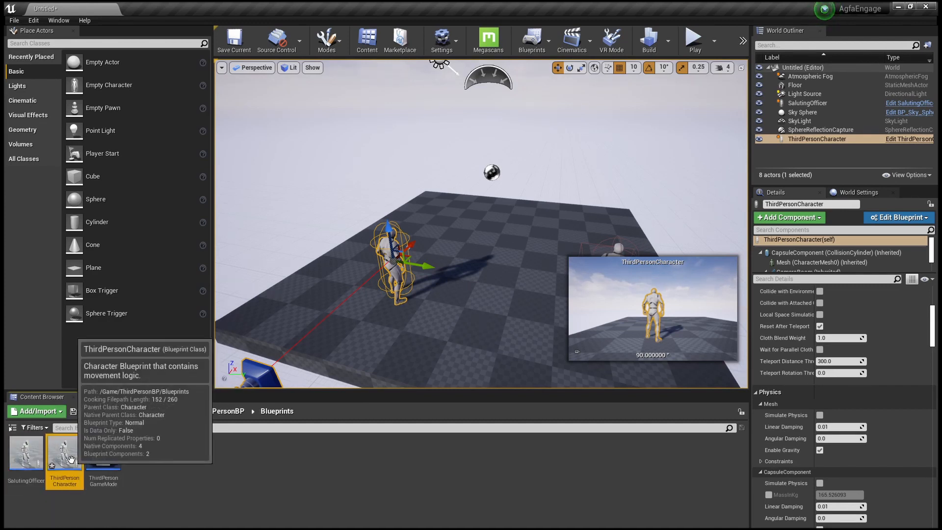
right_click(71, 460)
click(123, 262)
text(Saluting_Sar)
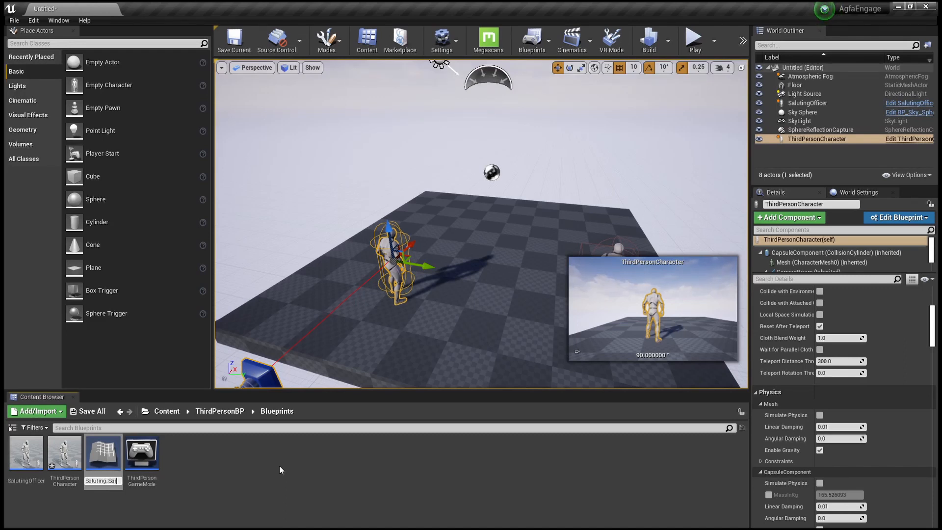
text(geant)
key(Return)
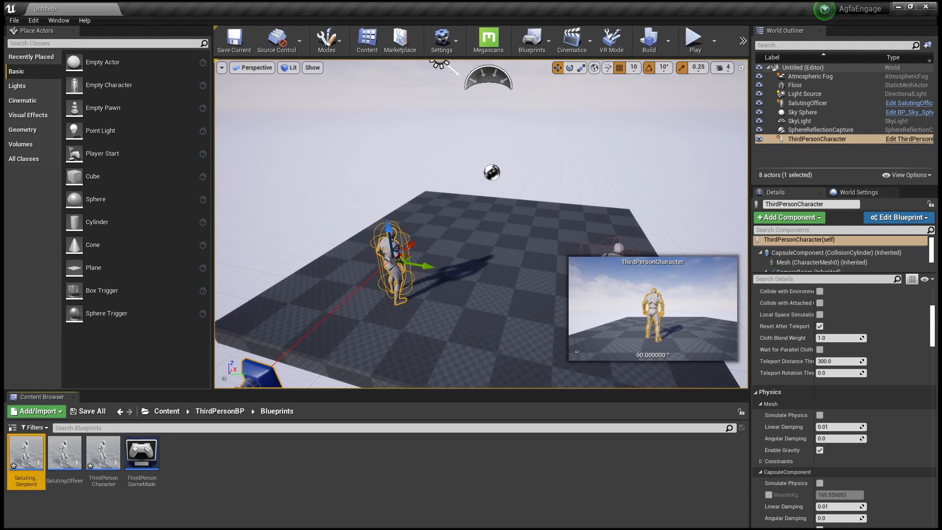
double_click(26, 461)
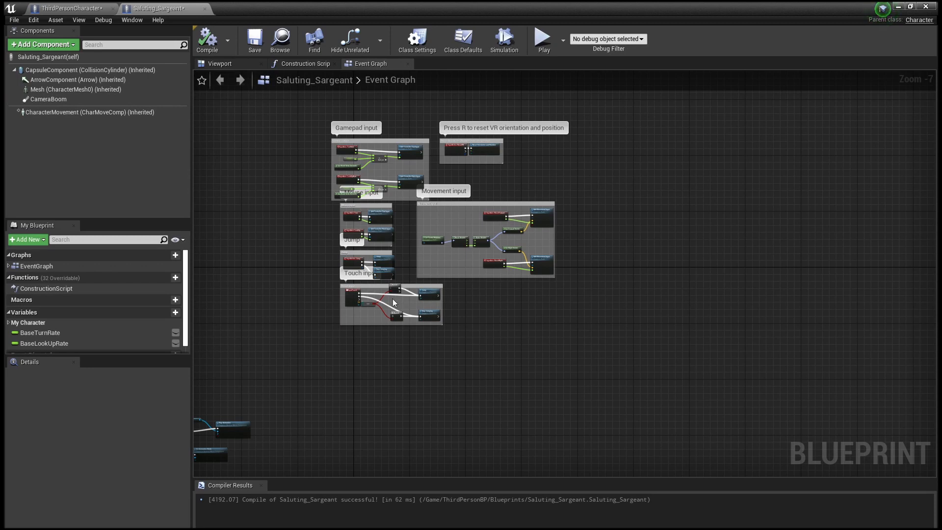
- Add a Box Collision component to Saluting_Sargeant and name it boxCollision
click(219, 63)
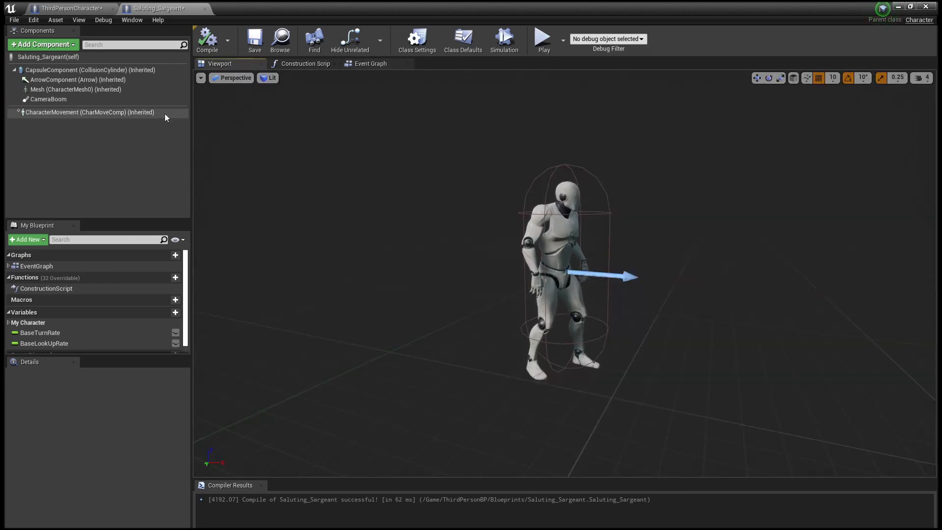
click(41, 44)
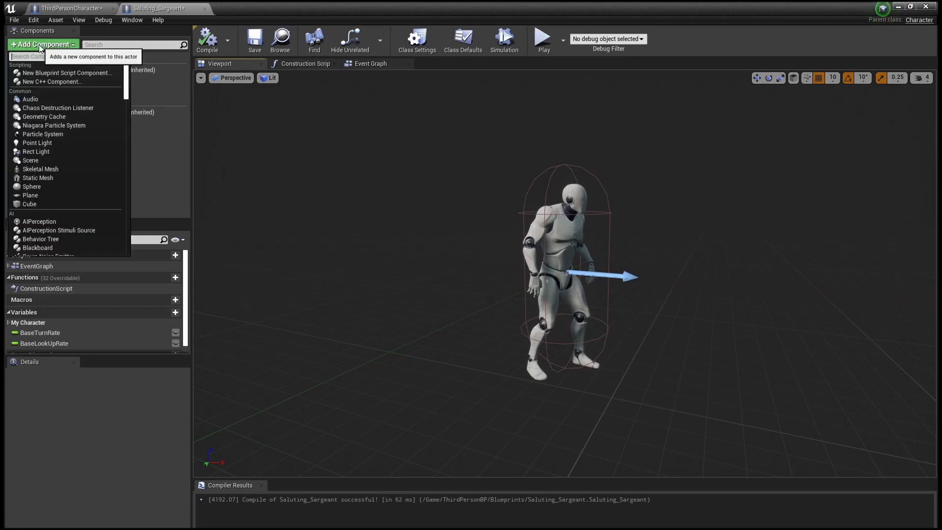
text(box)
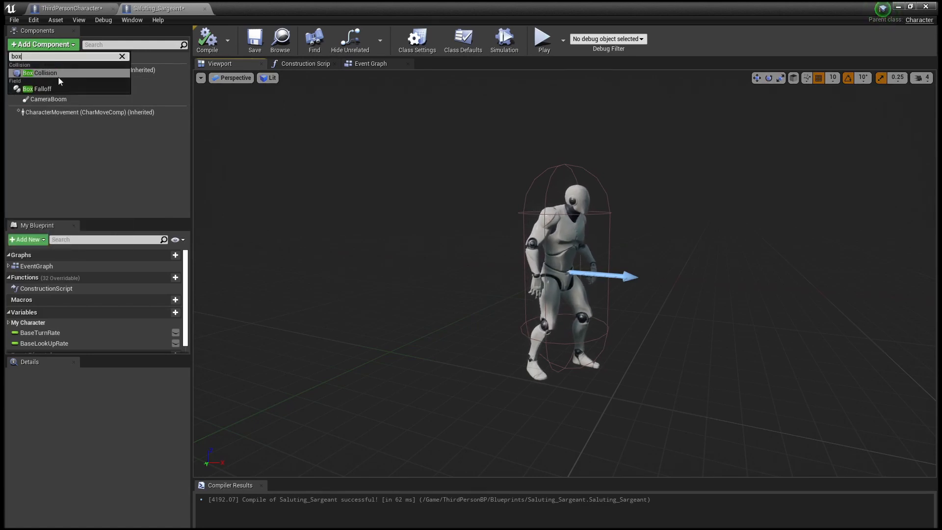
click(42, 73)
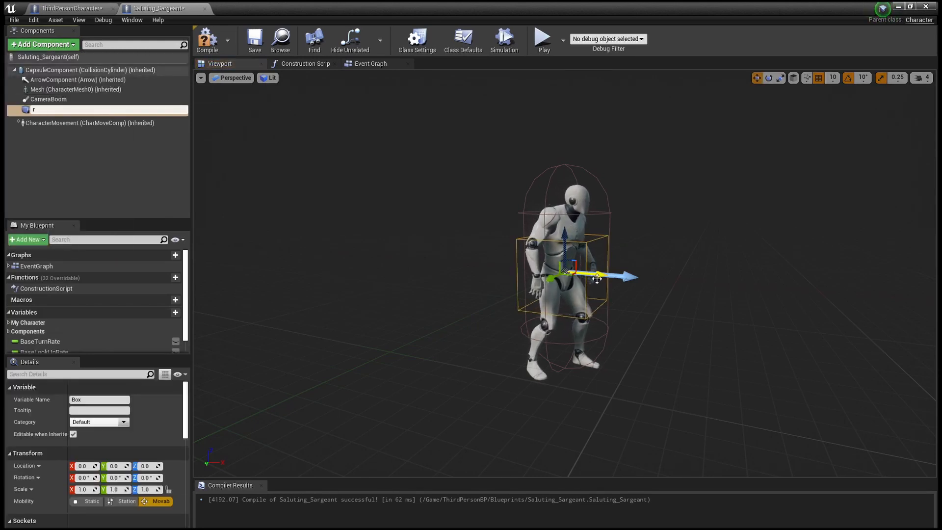
text(r)
click(122, 112)
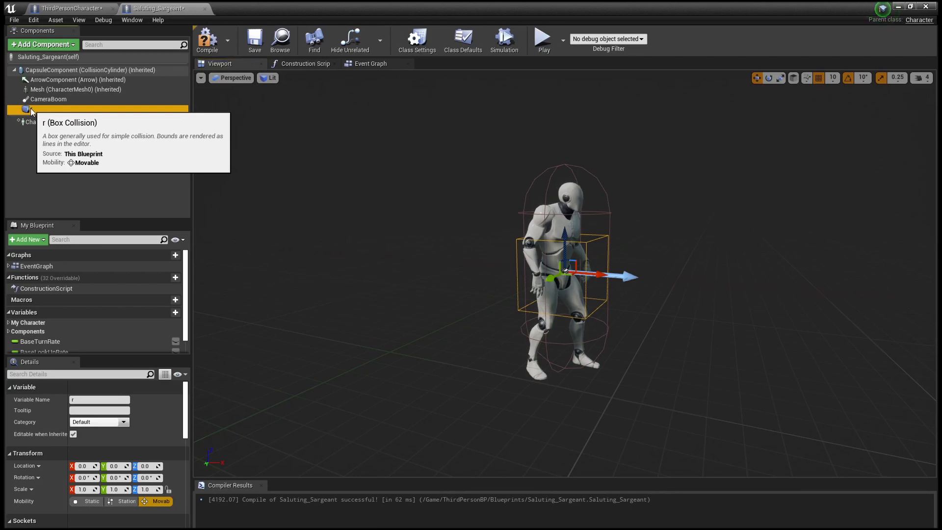
right_click(32, 109)
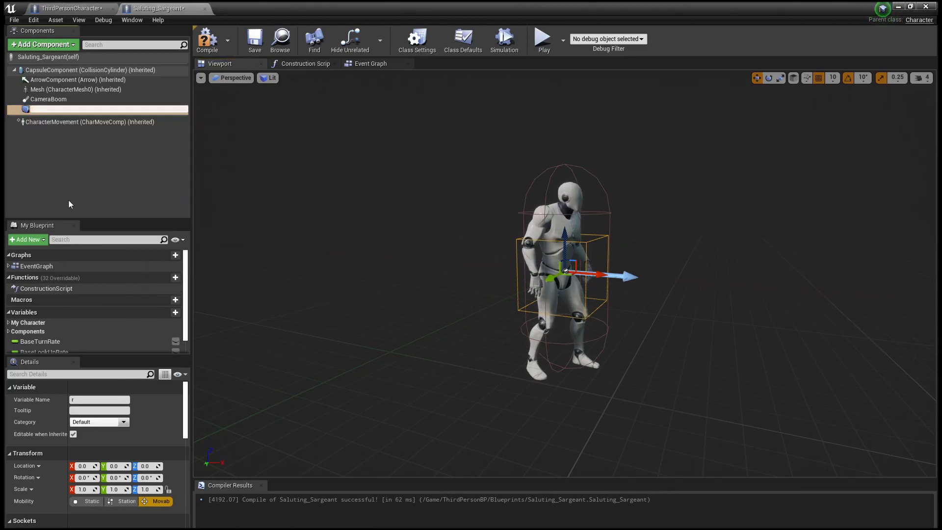
click(67, 199)
text(box)
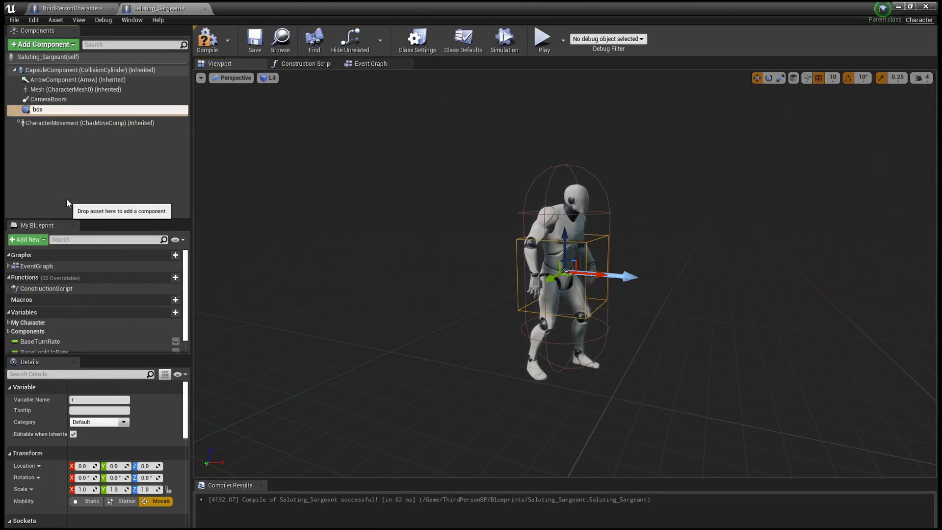
text(Collision)
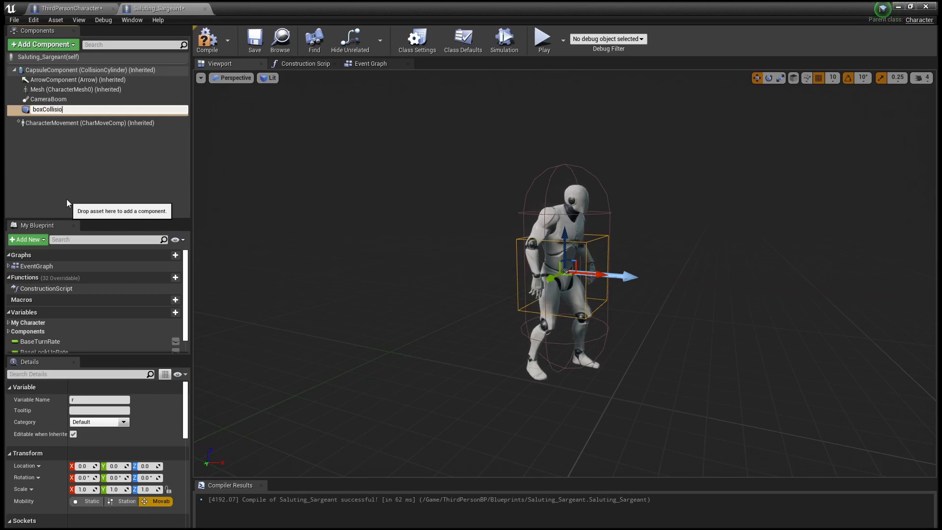
key(Return)
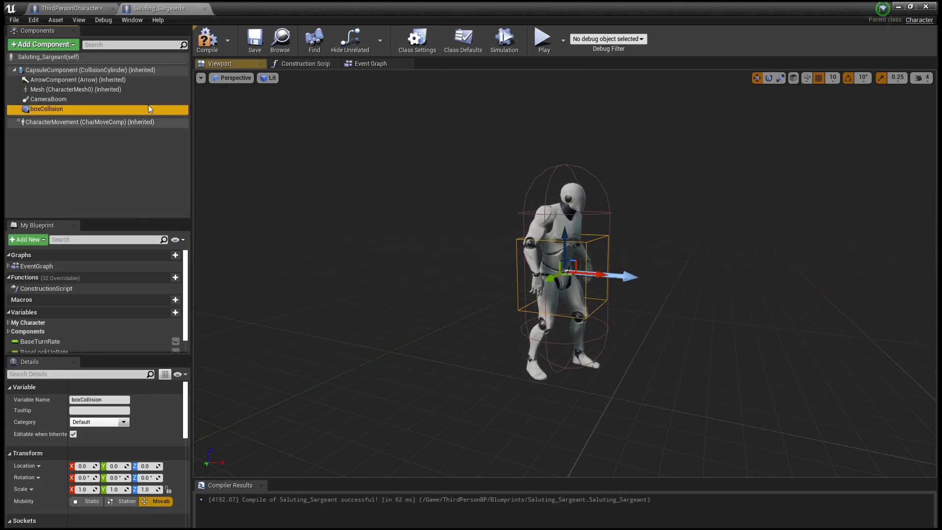
- Scale the boxCollision component to 3.75 in X and 3.25 in Y around the character, and compile the blueprint
click(780, 78)
drag(552, 278, 520, 295)
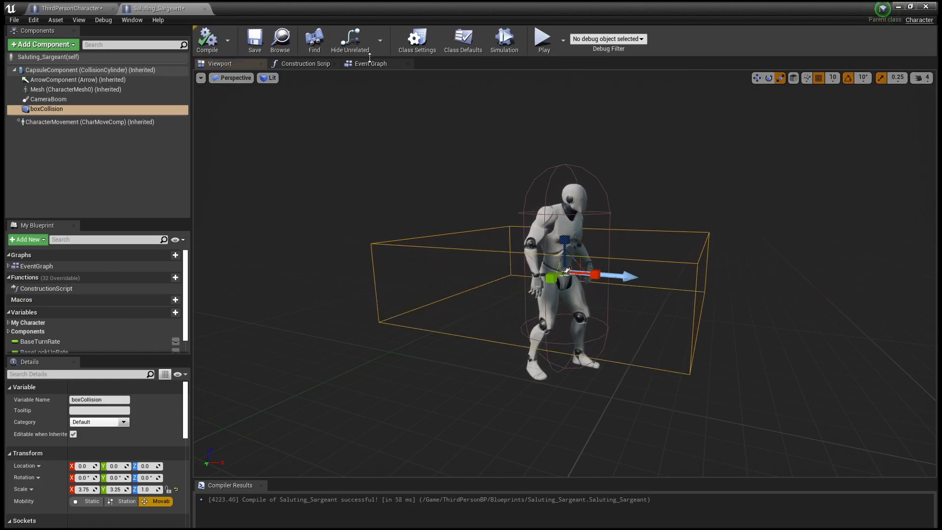
click(203, 35)
- Add an On Component Begin Overlap event for boxCollision to the Event Graph, beside the touch input nodes
click(370, 64)
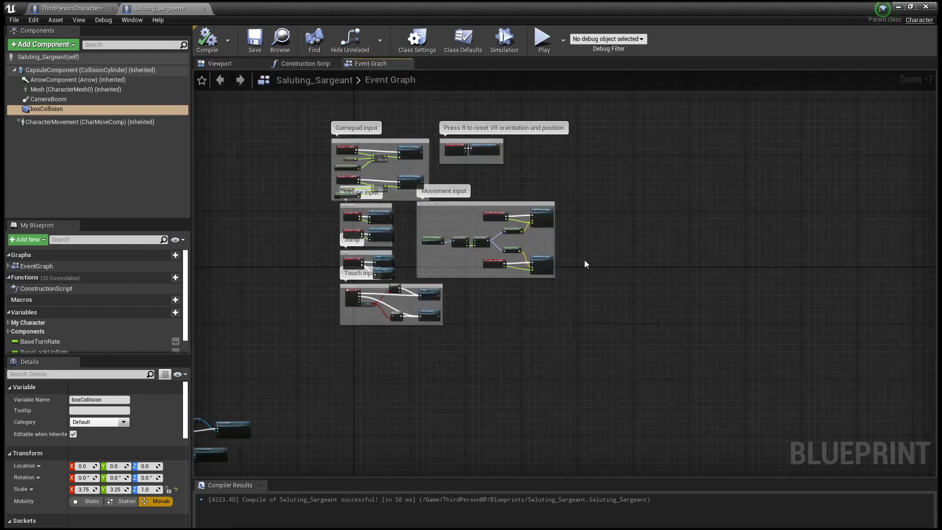
scroll(94, 449, down, 10)
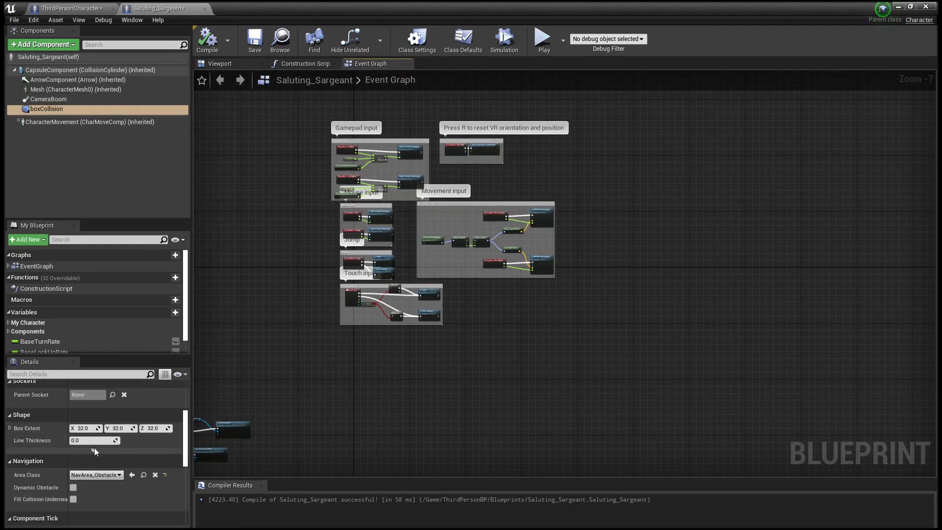
scroll(101, 453, down, 5)
scroll(274, 441, down, 1)
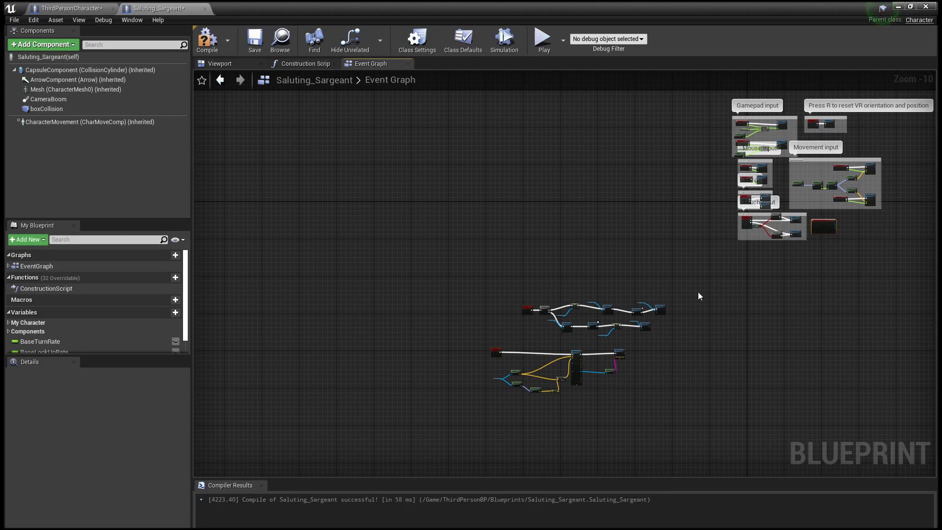
scroll(700, 296, up, 5)
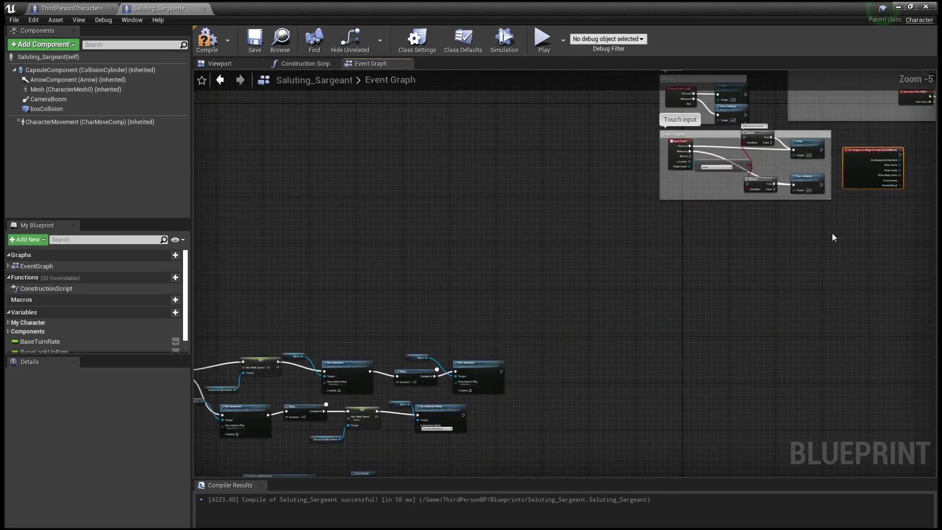
scroll(832, 234, up, 5)
right_drag(844, 225, 451, 474)
right_drag(717, 392, 566, 384)
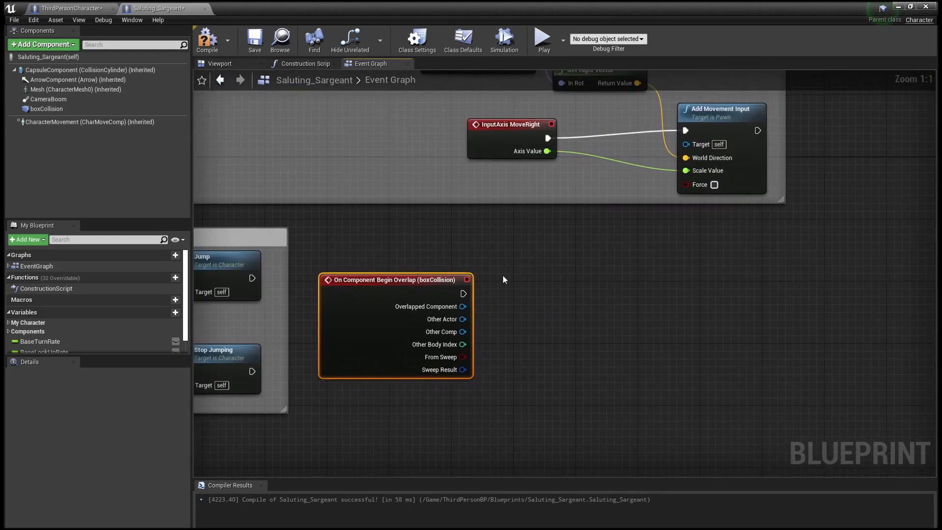
- Add a Cast To ThirdPersonCharacter node after the boxCollision overlap event and connect Other Actor to its Object input
drag(433, 289, 617, 307)
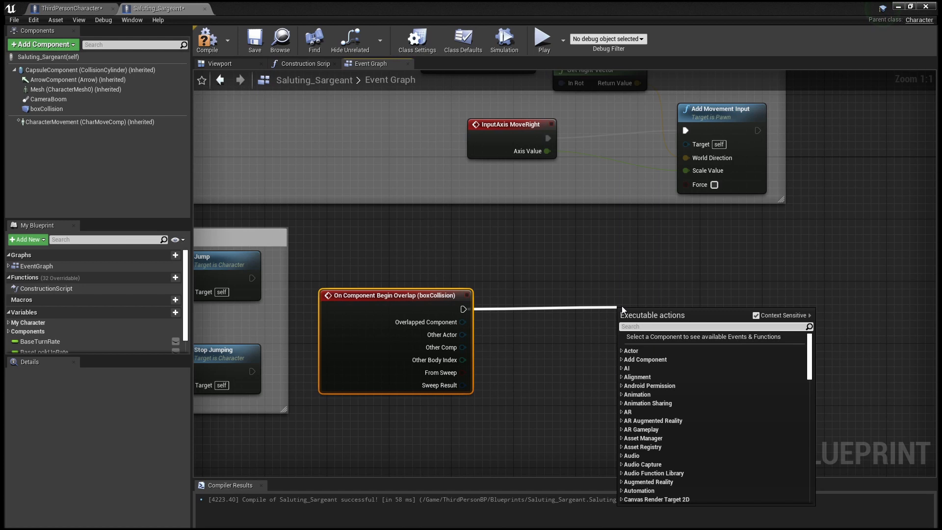
text(cast to)
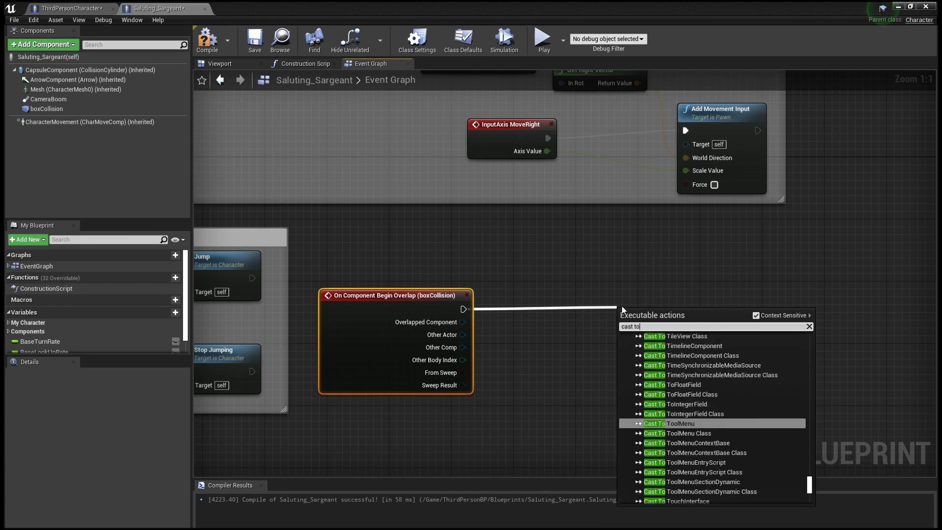
text( third)
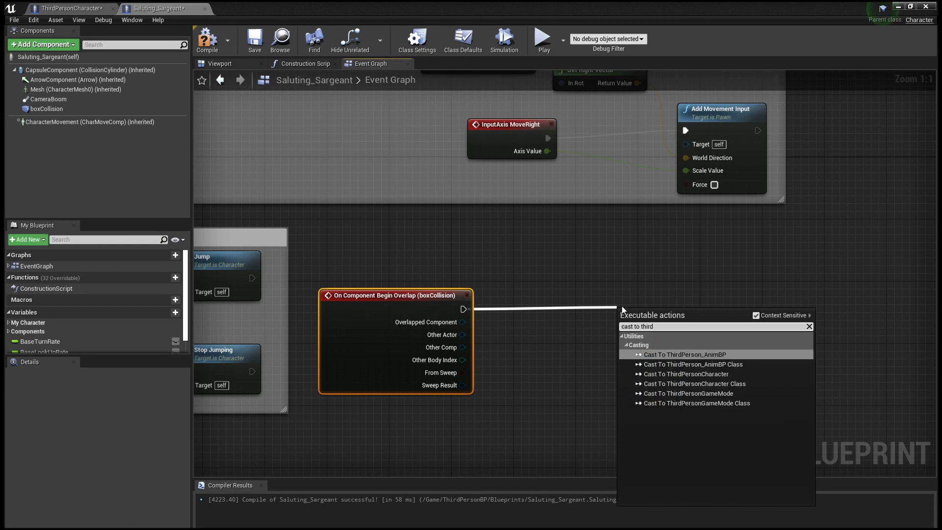
click(681, 374)
right_drag(690, 323, 508, 328)
- Add a Play Animation (Mesh) node after the successful cast, set its animation to salute_Anim, and compile
drag(496, 324, 596, 318)
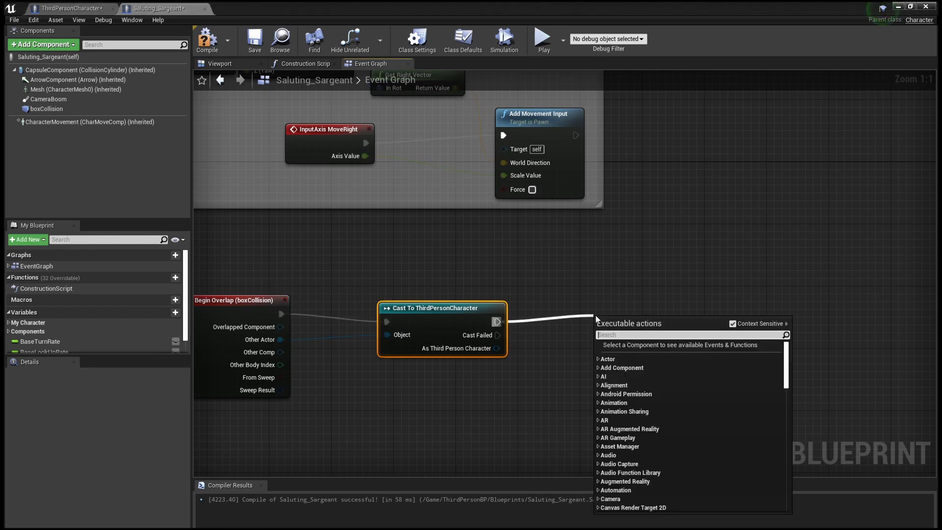
text(play animation)
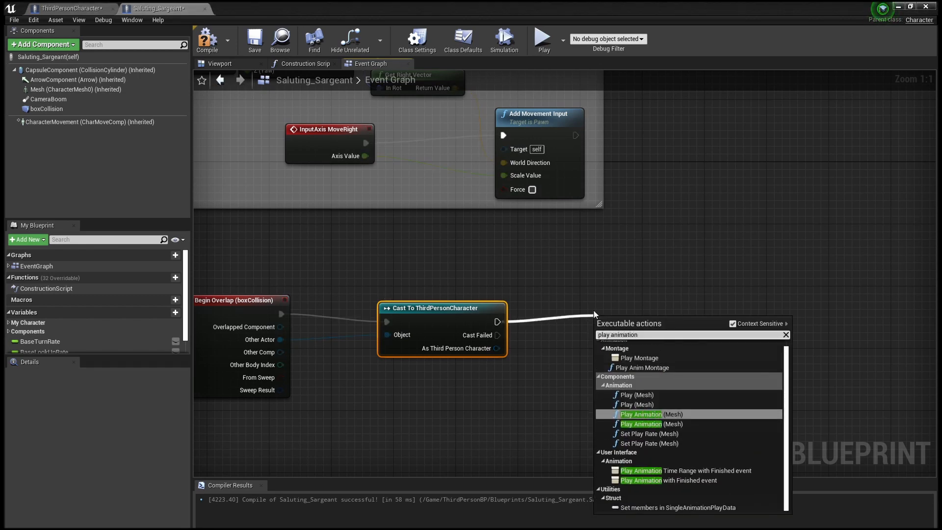
click(666, 414)
drag(674, 334, 689, 311)
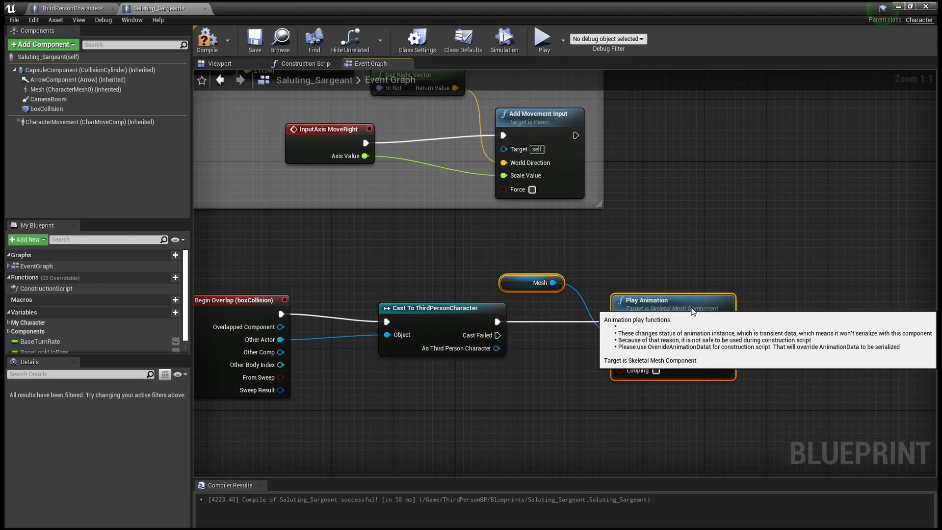
click(663, 355)
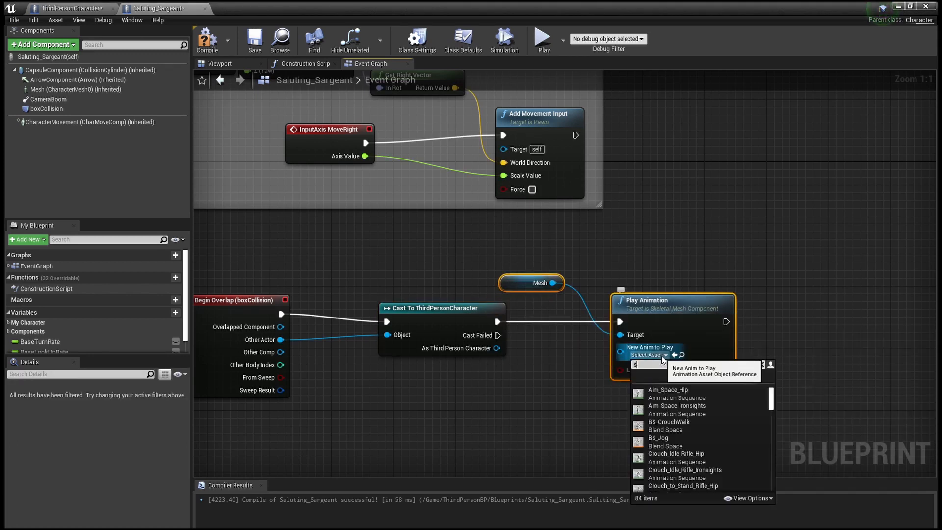
click(667, 392)
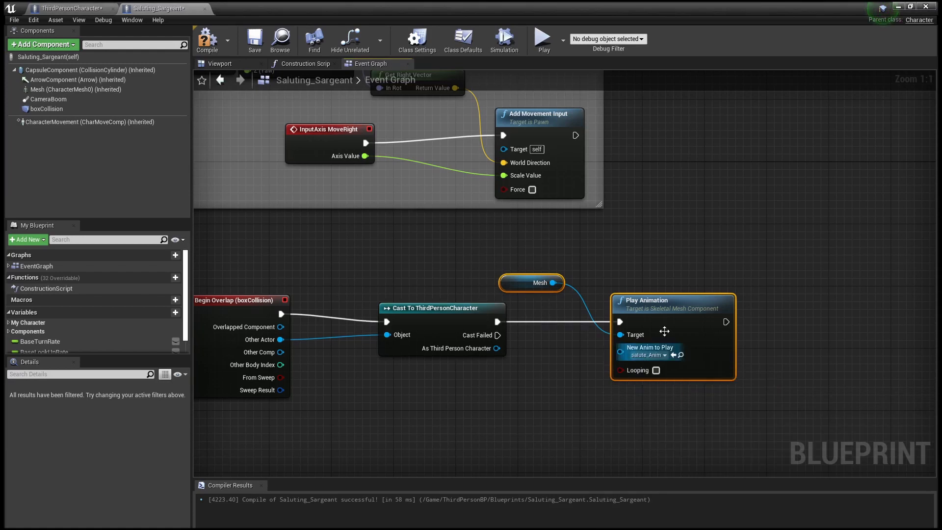
click(206, 39)
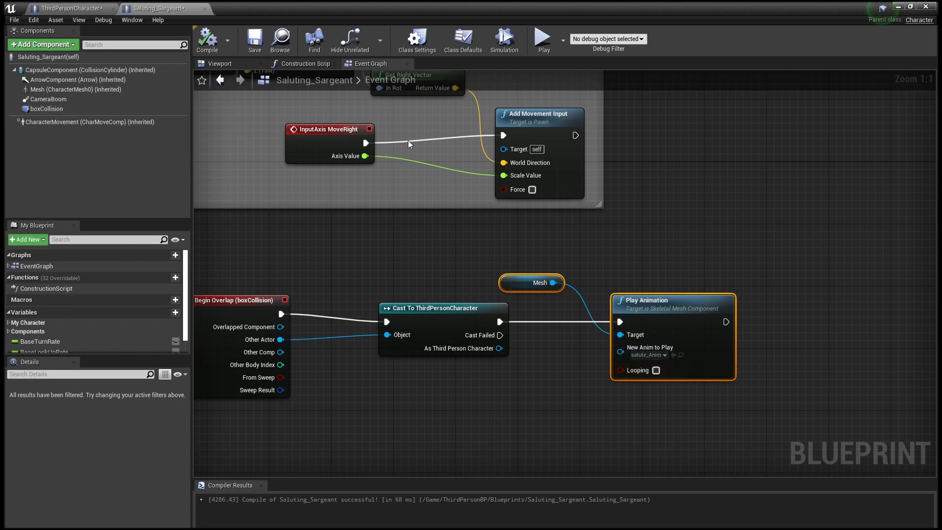
- Add a Delay node after Play Animation and set its duration to 2.0
click(679, 300)
right_drag(765, 275, 547, 262)
drag(508, 308, 583, 299)
text(delay)
click(612, 366)
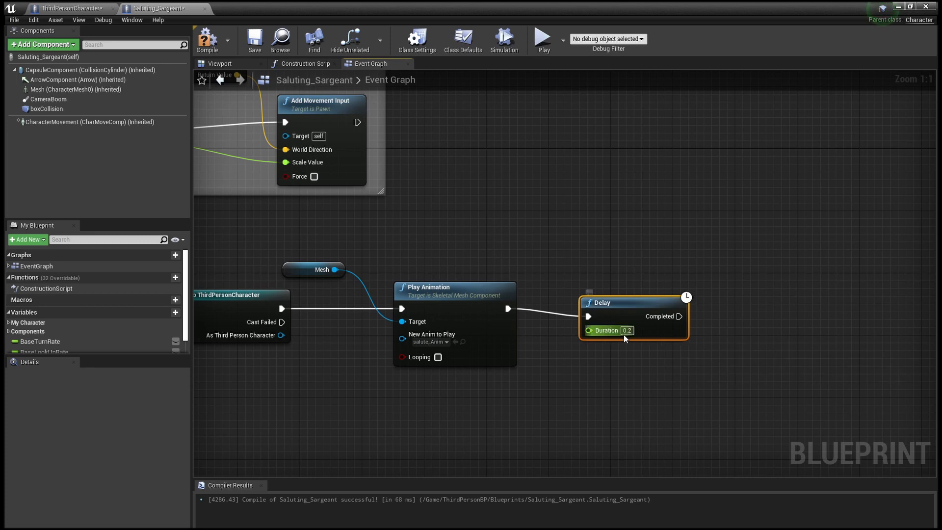
text(2.0)
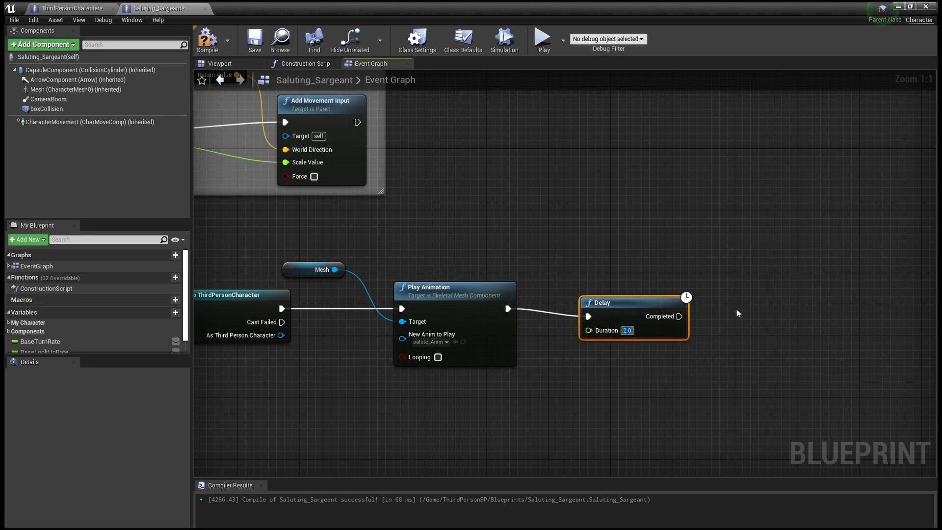
- Add a Set Animation Mode (Mesh) node with Use Animation Blueprint after the Delay, compile and save, and align the node
drag(679, 317, 750, 313)
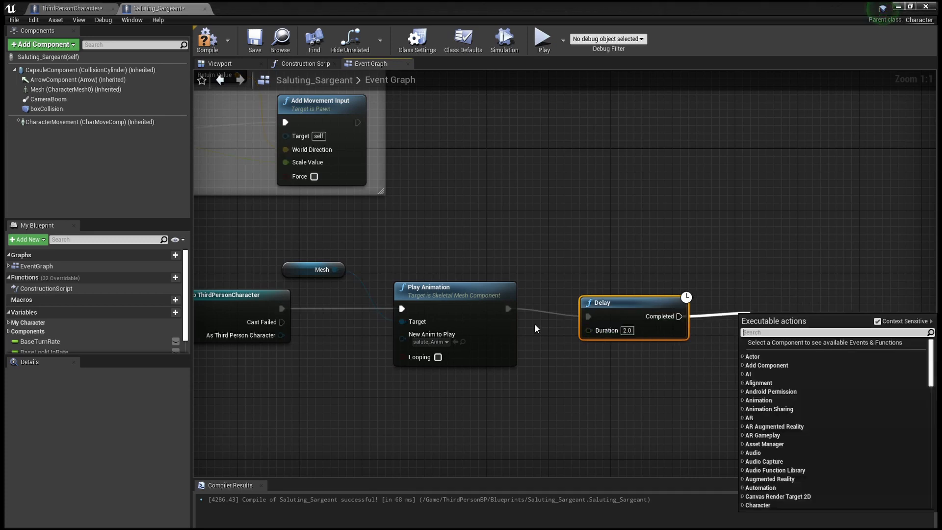
text(set animation mode)
click(810, 360)
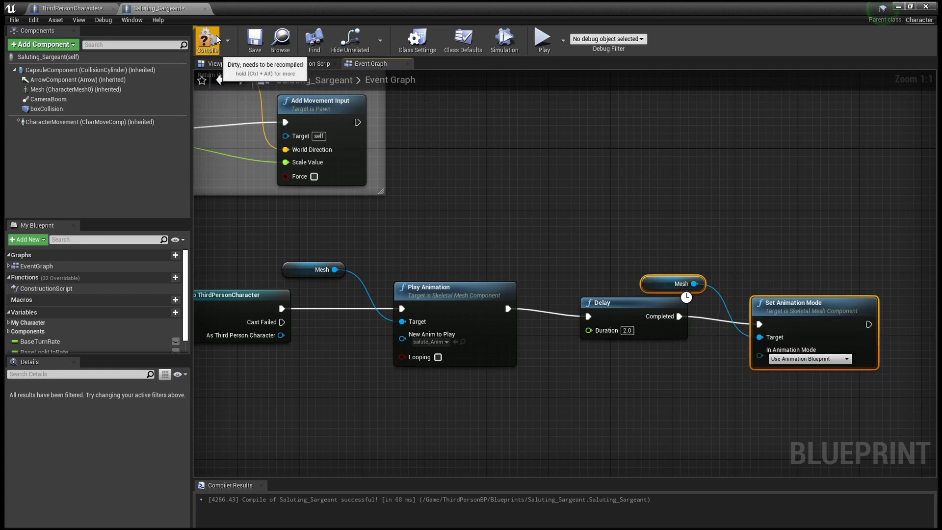
click(255, 40)
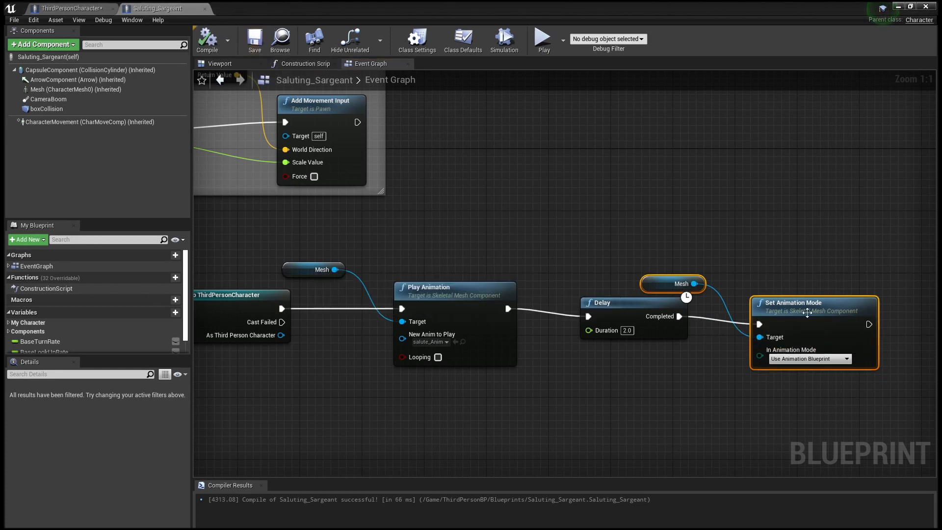
drag(806, 304, 840, 299)
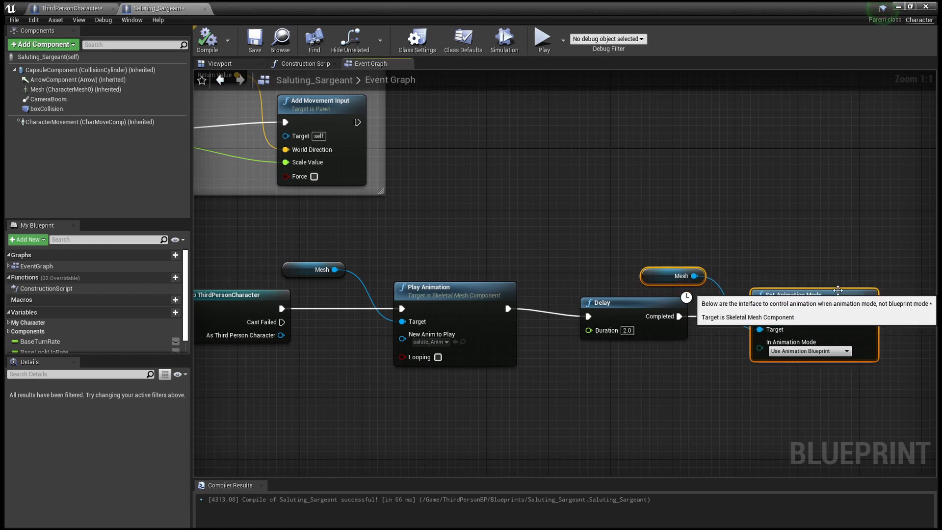
- Place Saluting_Sargeant in the level near the far corner of the floor, behind ThirdPersonCharacter, and rotate it
click(898, 6)
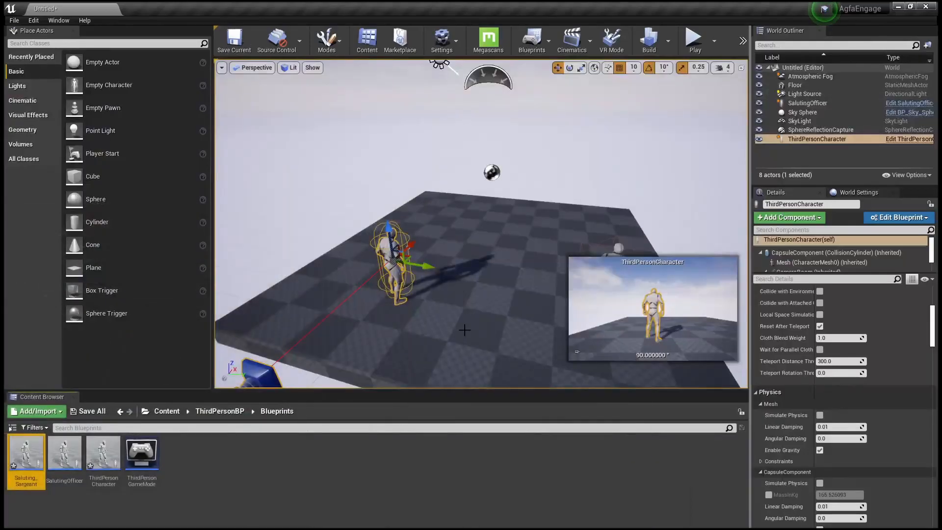
drag(26, 454, 484, 216)
key(e)
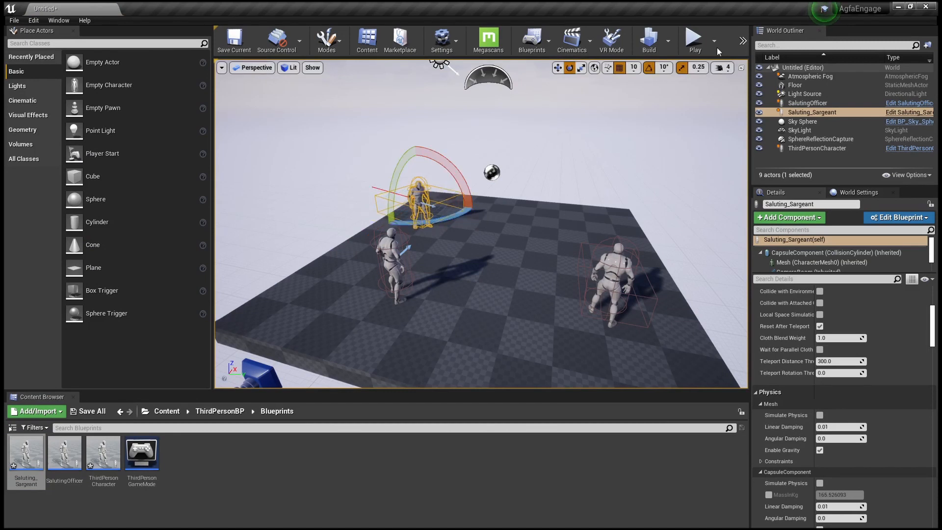
- Play the level and walk the player character up to the placed characters to test their proximity salutes
click(696, 41)
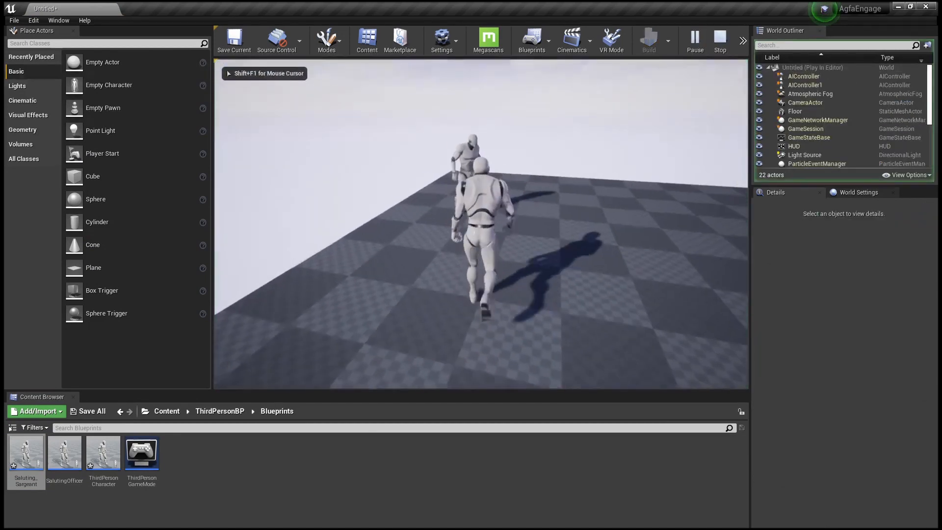
key(w)
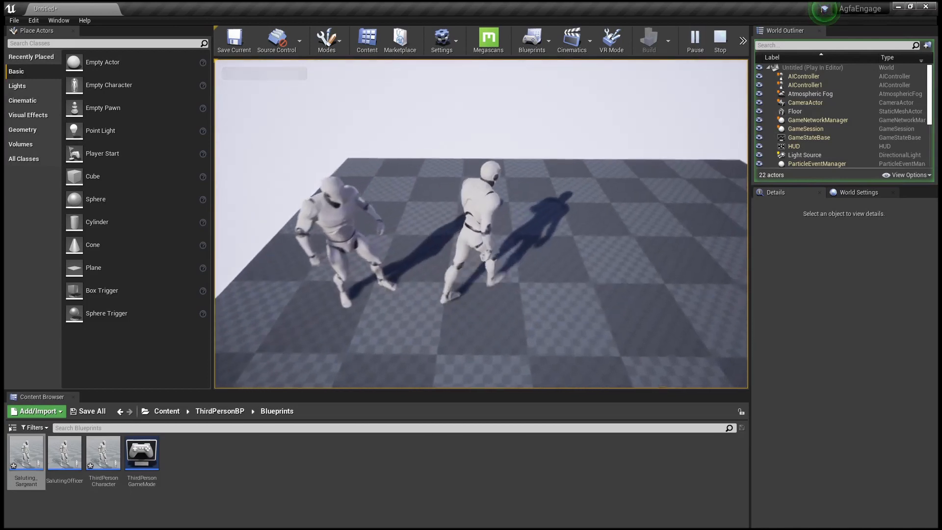
key(d)
key(w)
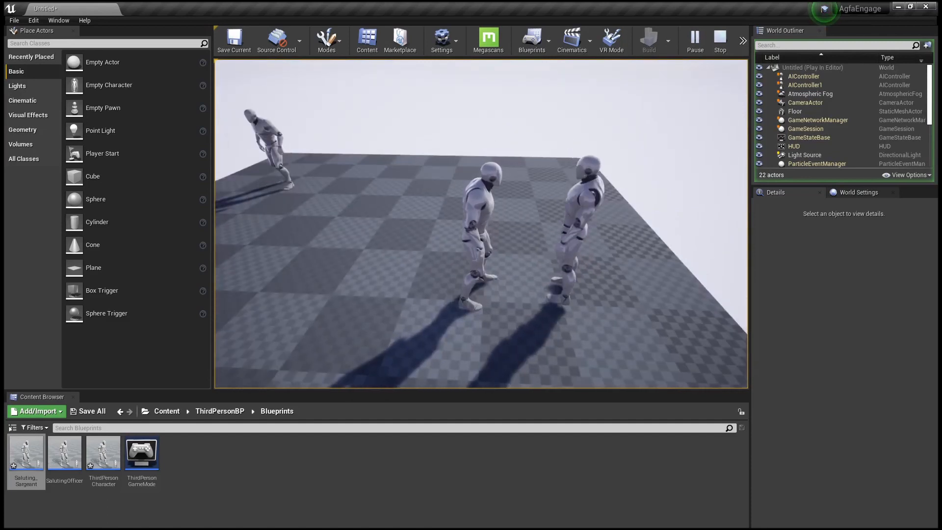
key(w)
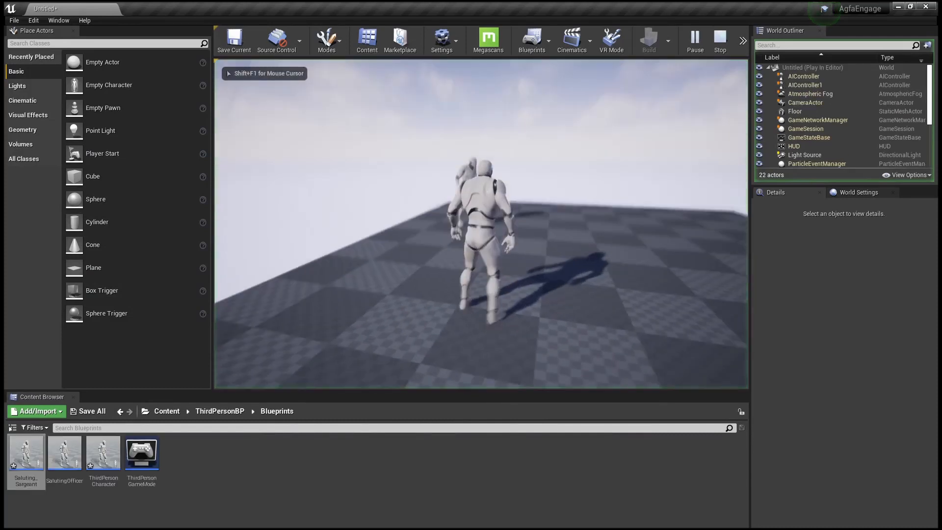
- Walk up to the character with the on-screen orders and test its attention, at-ease and drop orders
key(w)
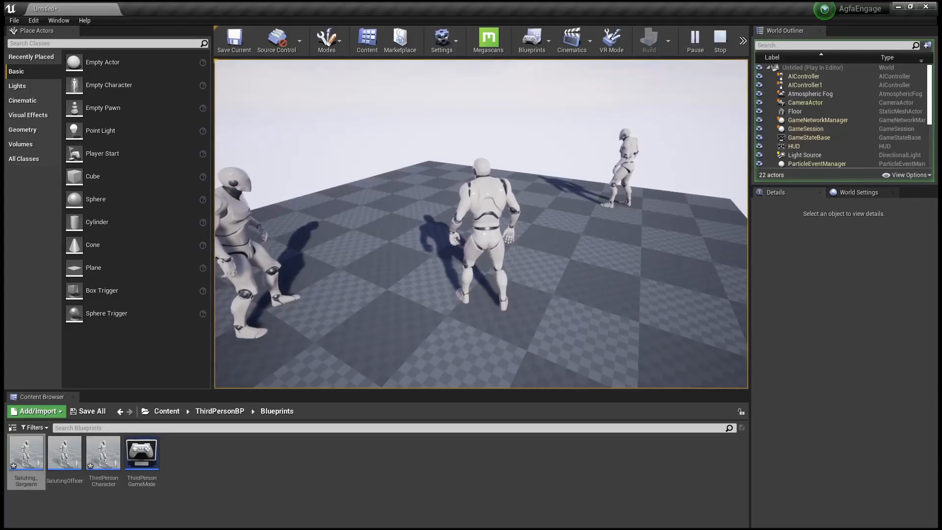
key(w)
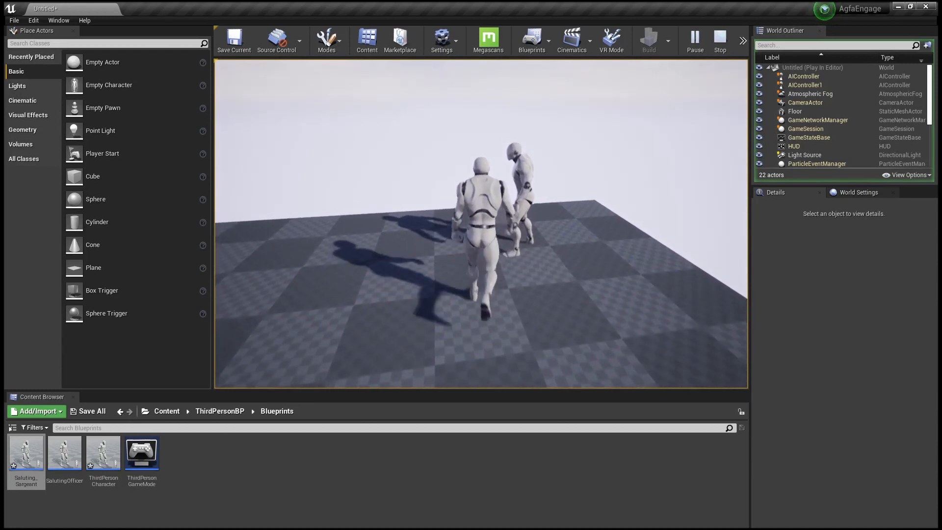
click(723, 357)
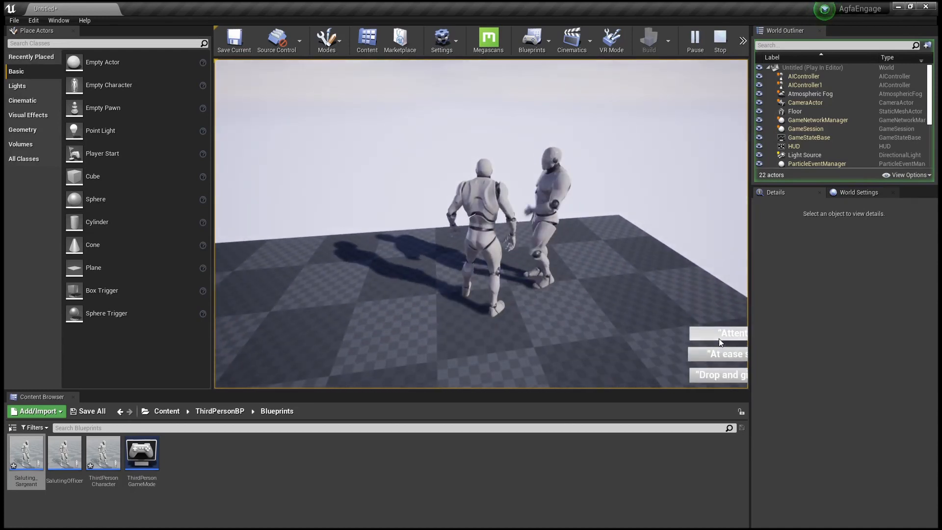
click(718, 332)
click(712, 360)
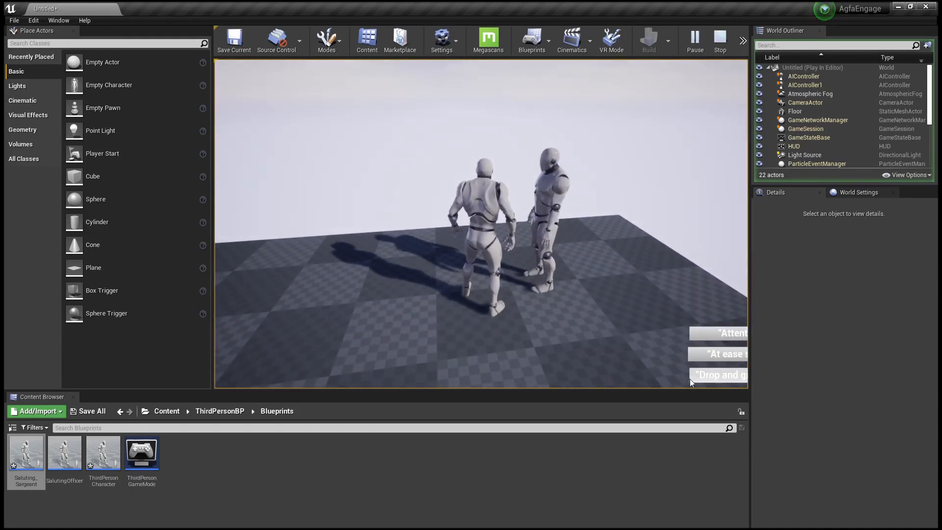
click(710, 378)
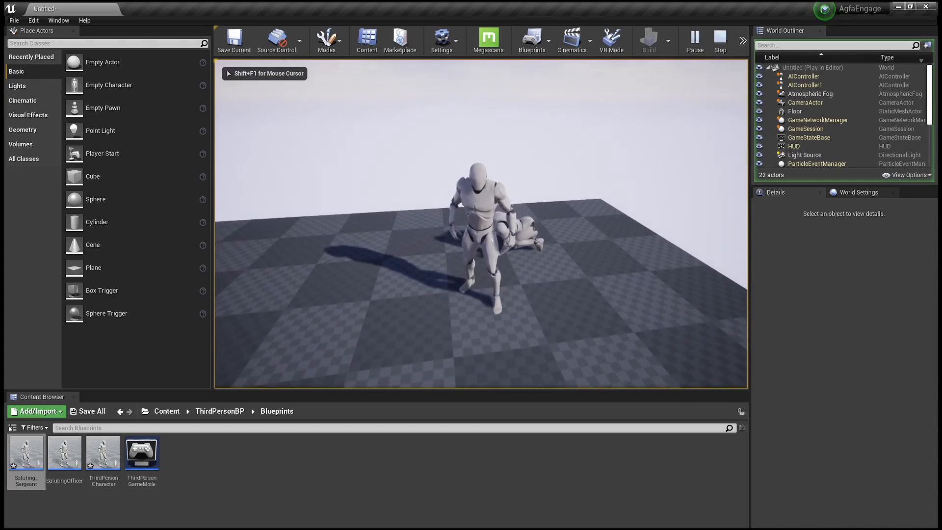
- Approach the same character again, retest its at-ease and attention orders, and return control to the player character
key(w)
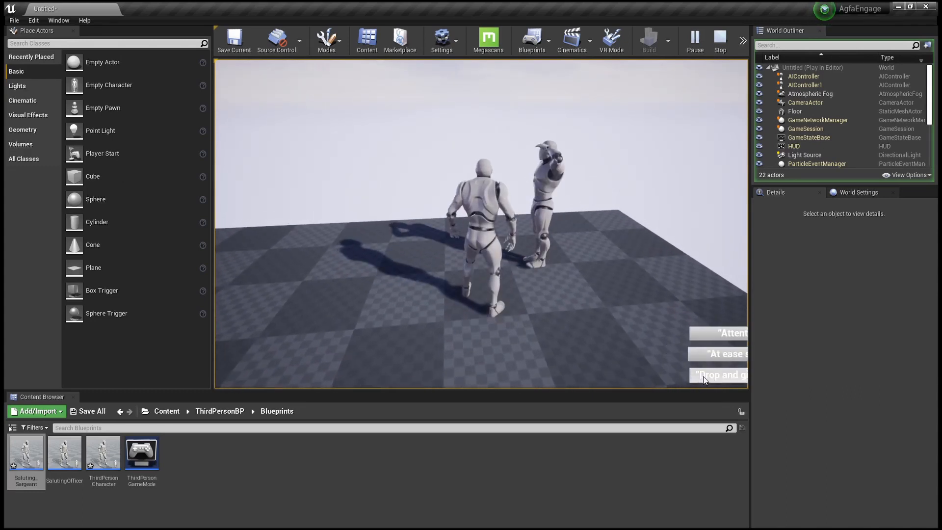
click(708, 359)
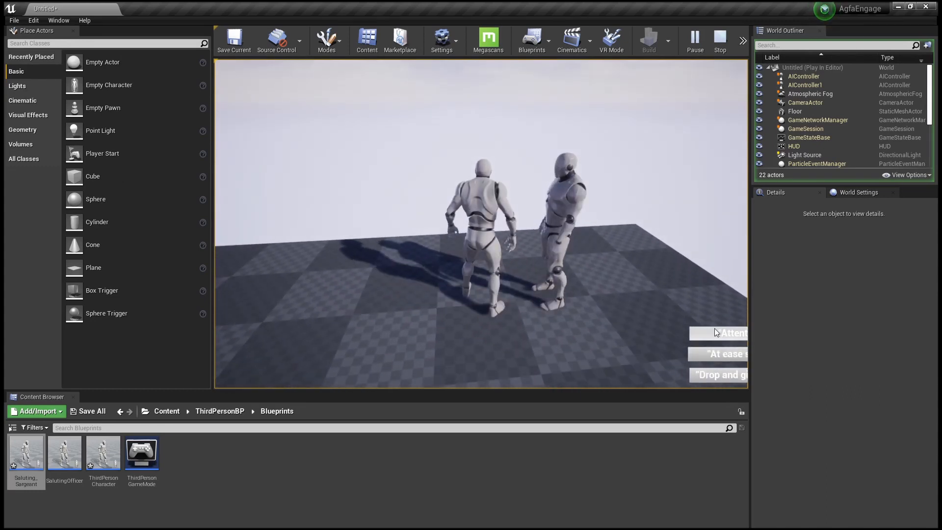
key(s)
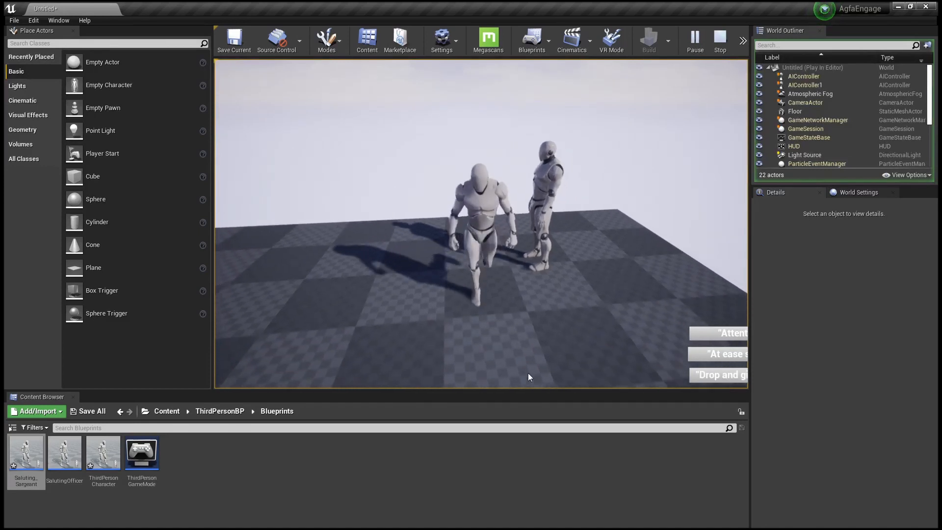
key(w)
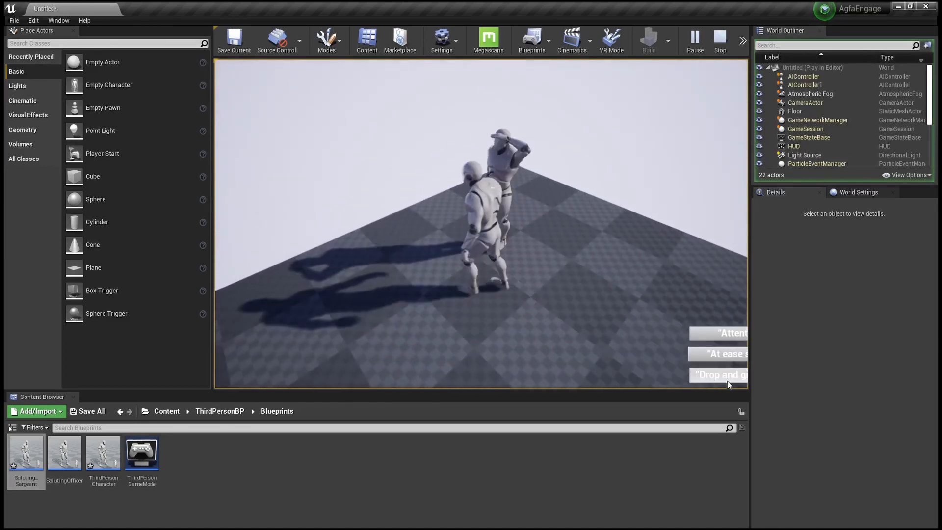
click(720, 333)
click(595, 273)
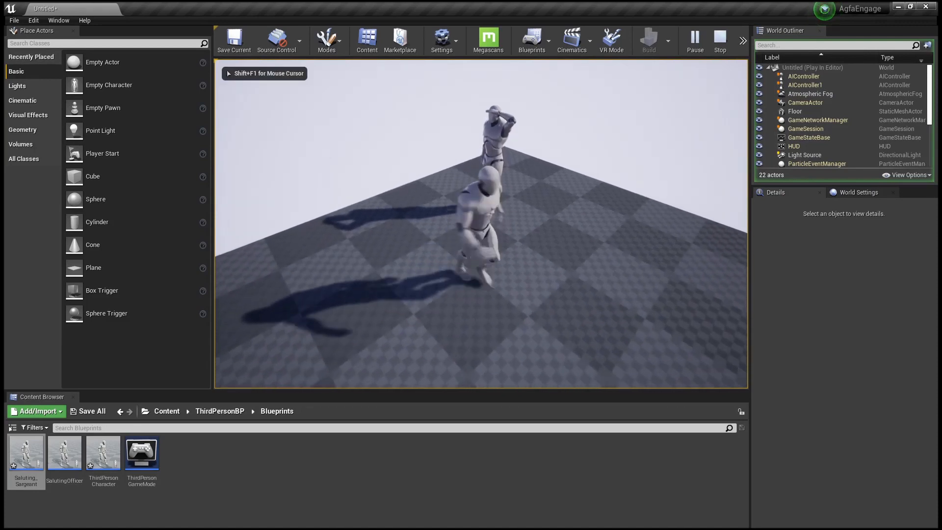